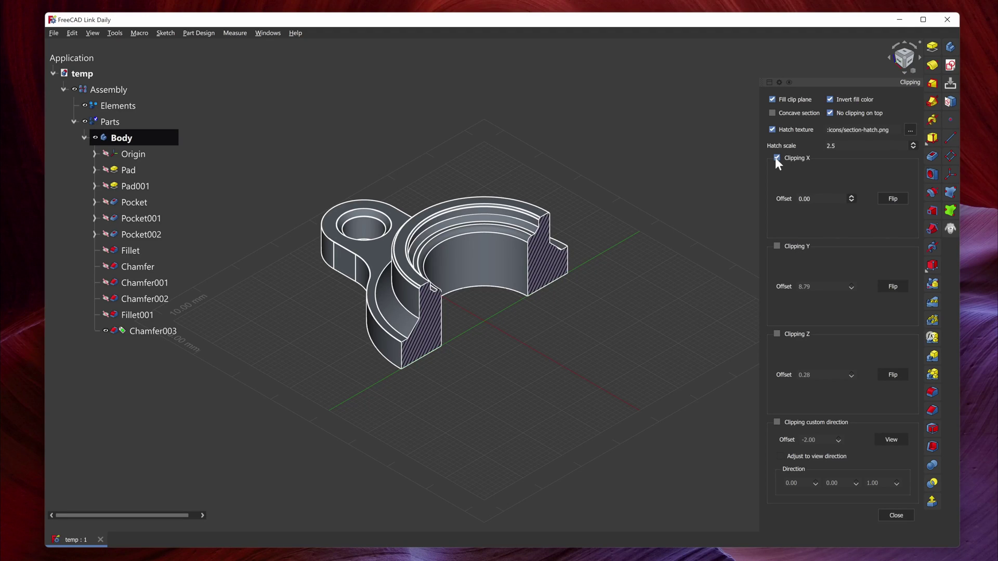
Keep the X section cut on and raise its Offset until the plane clears the flange.
left_click(776, 157)
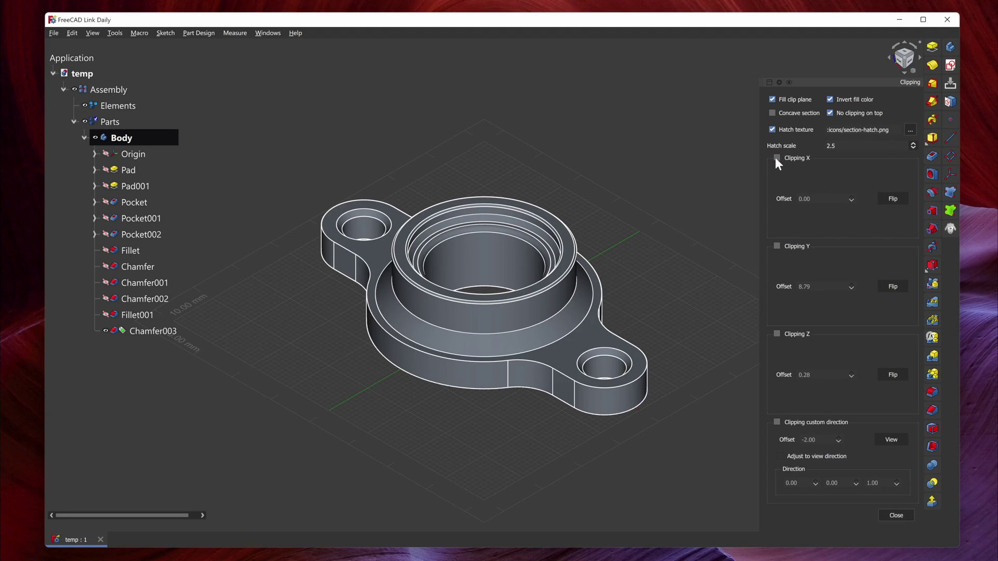
left_click(777, 158)
left_click(816, 198)
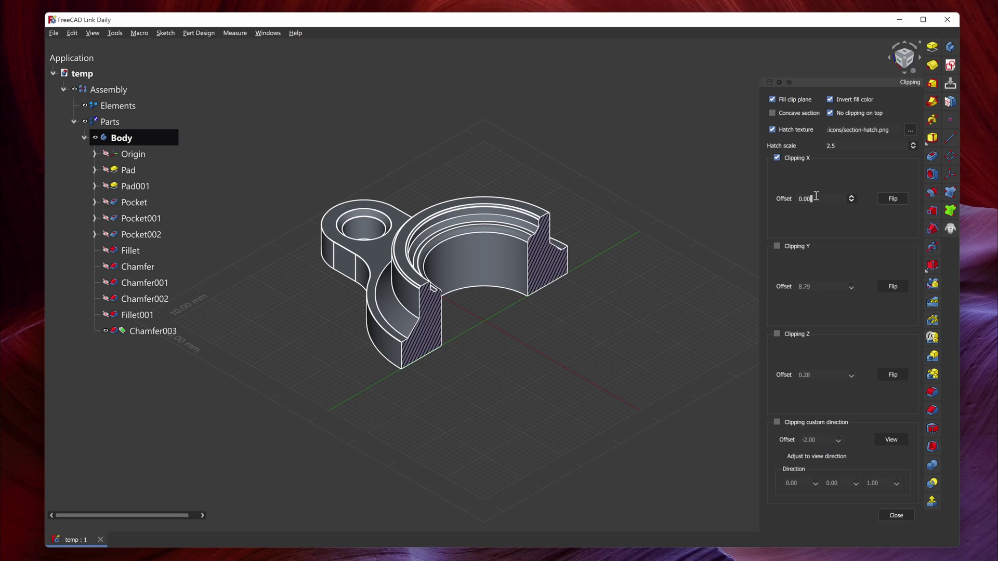
scroll(816, 198, "up", 2)
scroll(816, 198, "up", 11)
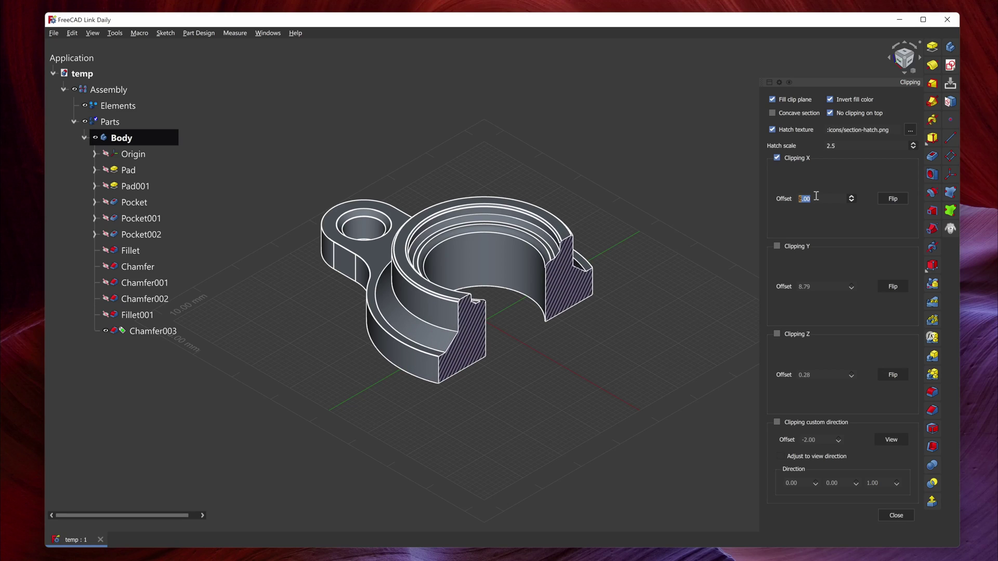
scroll(816, 198, "up", 15)
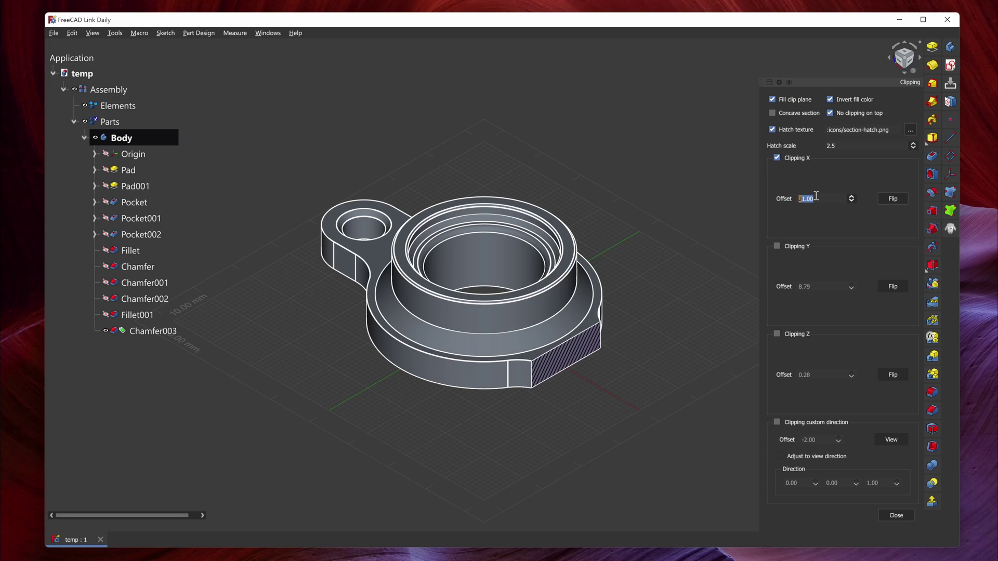
scroll(816, 197, "up", 14)
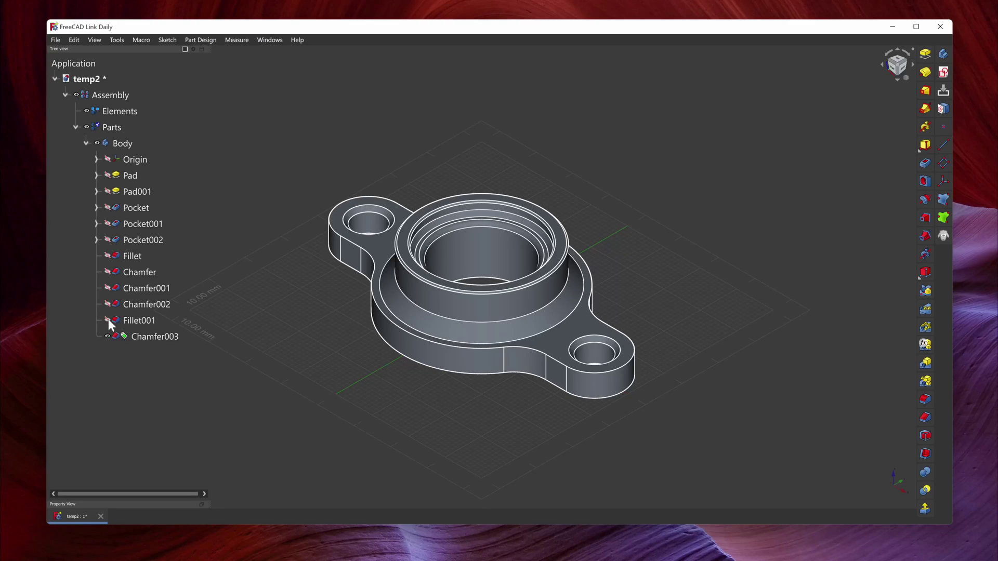
Step back from Chamfer002 through Fillet, the Pockets and Pad001 to show only the base Pad.
left_click(107, 303)
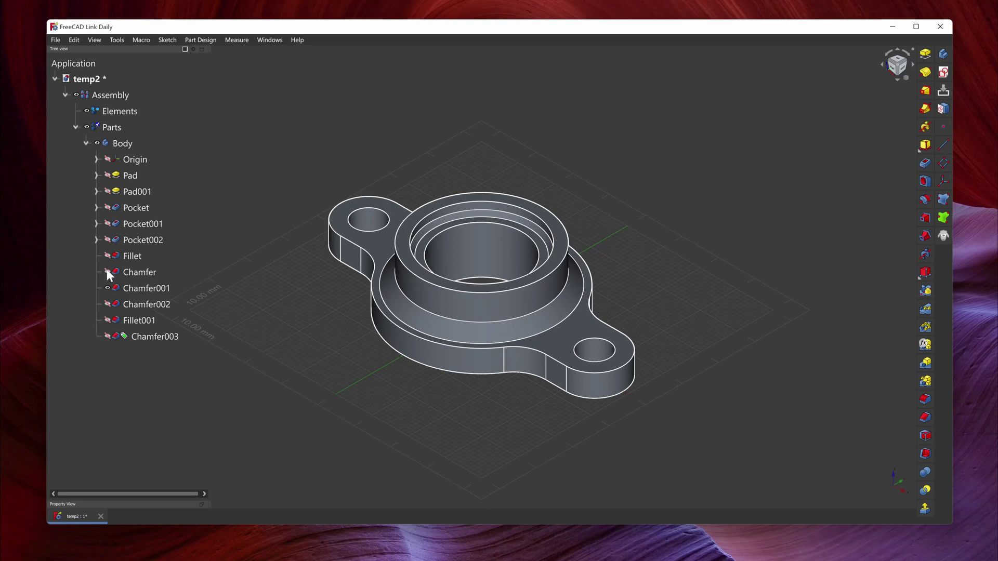
left_click(108, 254)
left_click(107, 239)
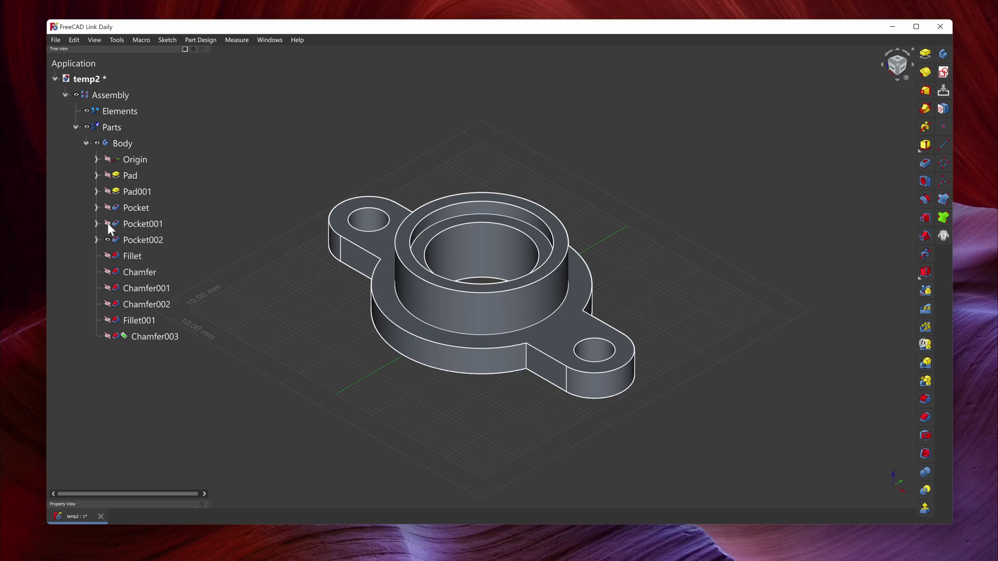
left_click(108, 224)
left_click(107, 208)
left_click(107, 191)
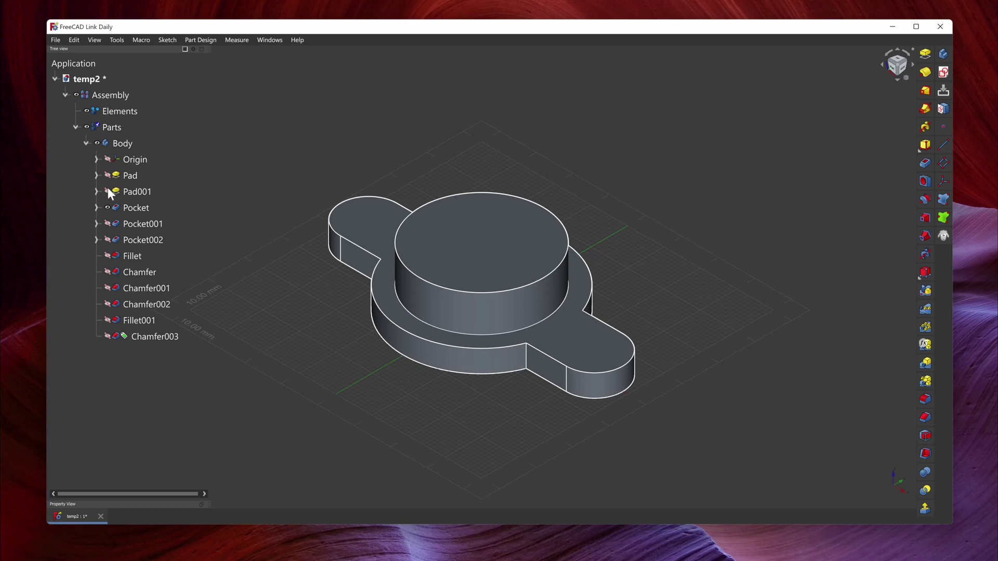
left_click(108, 176)
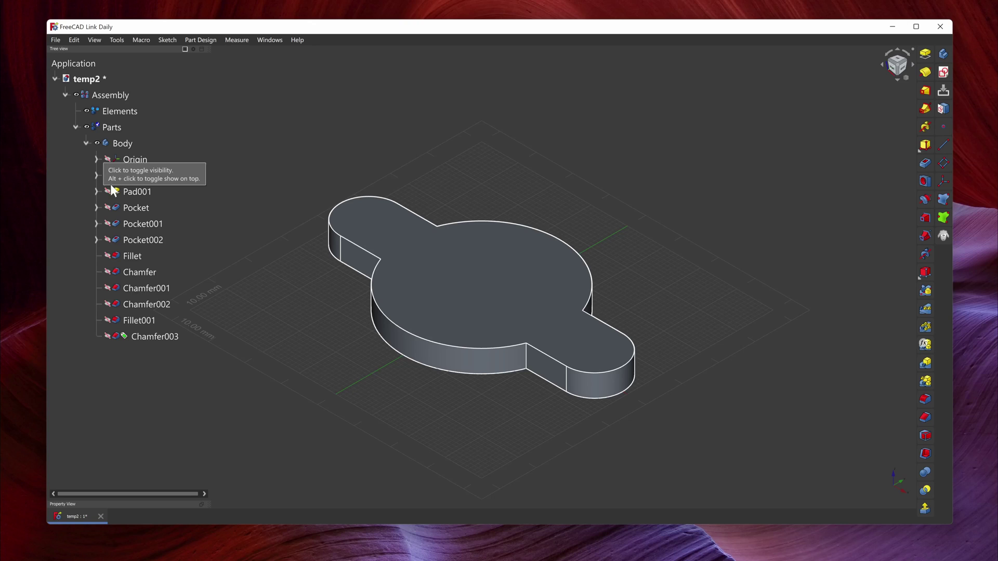
Show the Pad's sketch, then pull a sphere vertex along Y with proportional falloff to form a spout.
left_click(110, 177)
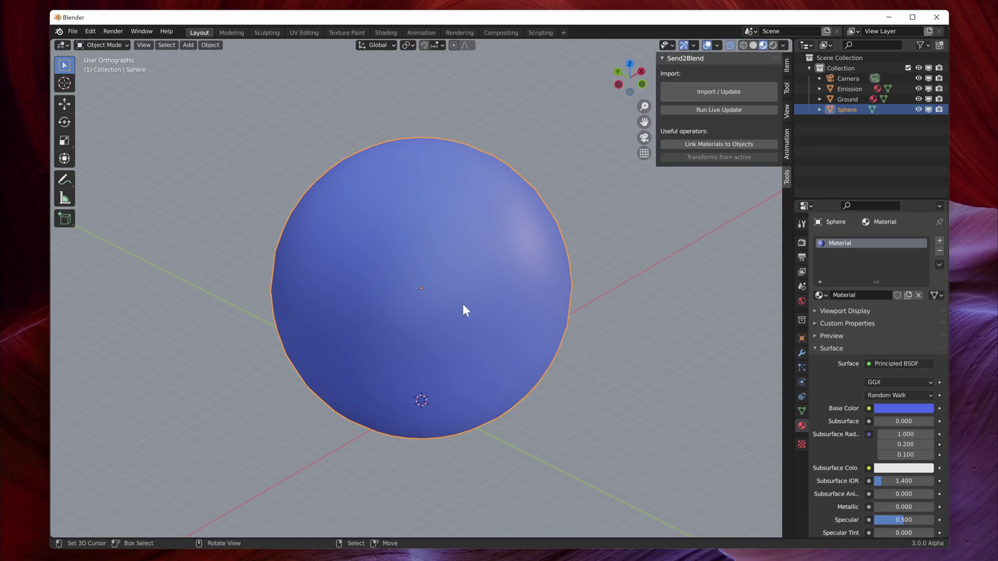
key("Tab")
key("g")
key("y")
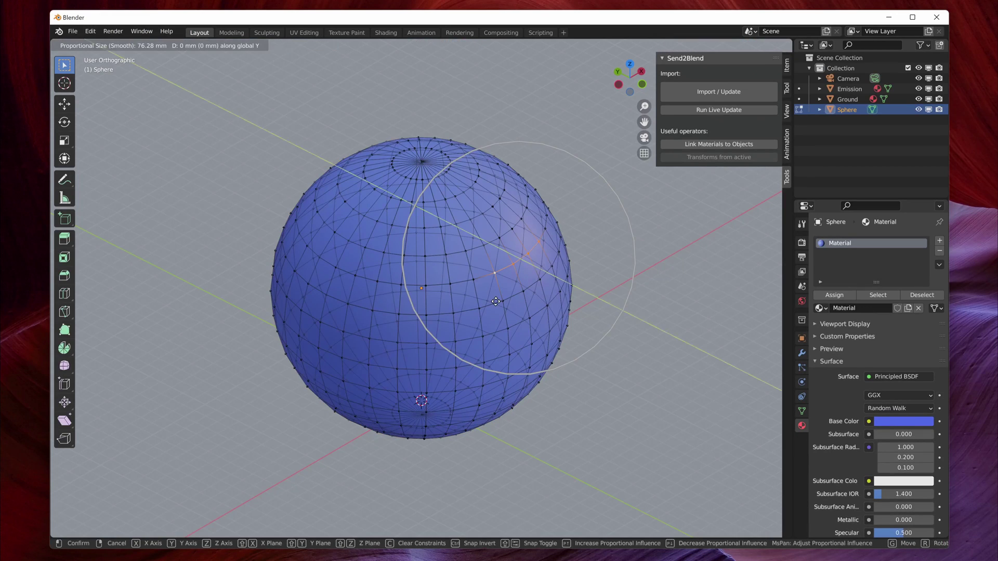
left_click(560, 357)
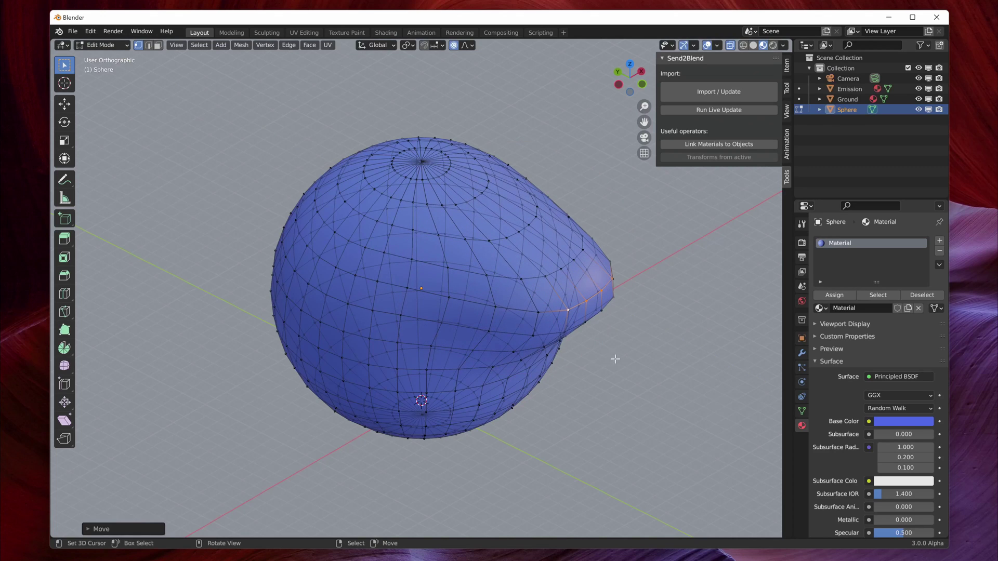
key("Tab")
From the left view, box-select and delete the sphere's top cap vertices, leaving an open bowl.
key("grave")
left_click(572, 341)
key("Tab")
key("a")
key("alt+a")
key("b")
left_click_drag(213, 103, 614, 190)
middle_click_drag(613, 190, 548, 231)
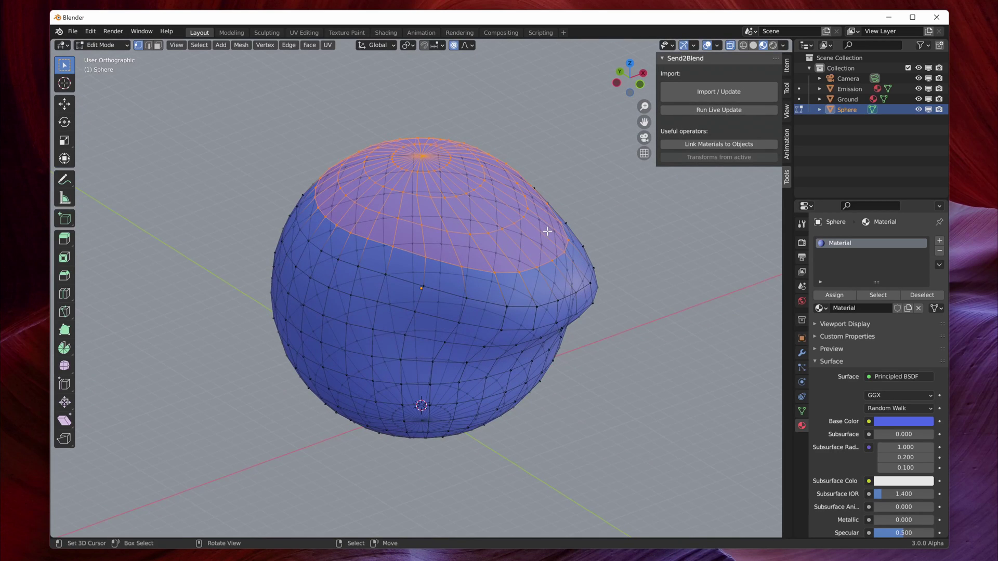
key("x")
left_click(547, 230)
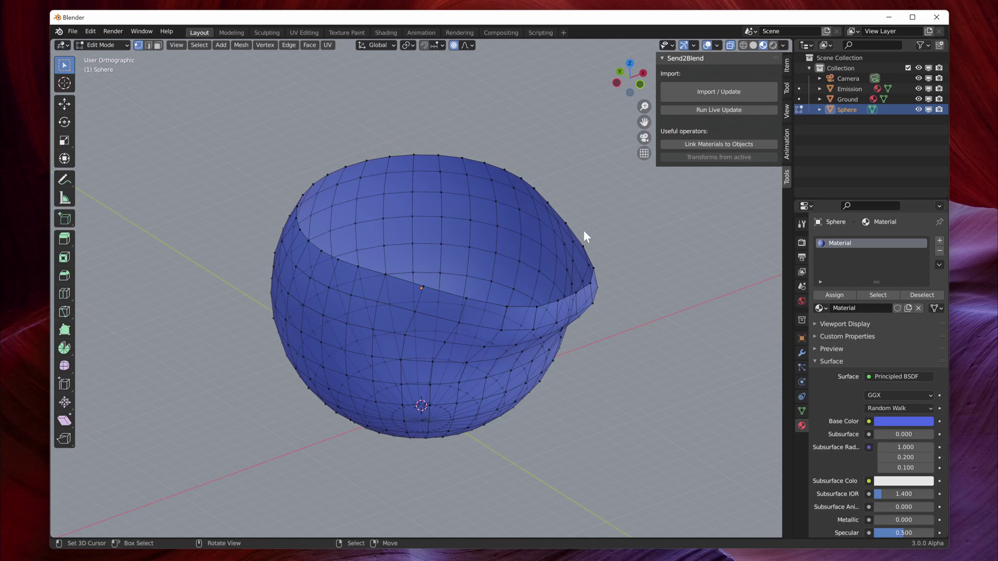
key("Tab")
middle_click_drag(585, 232, 482, 247)
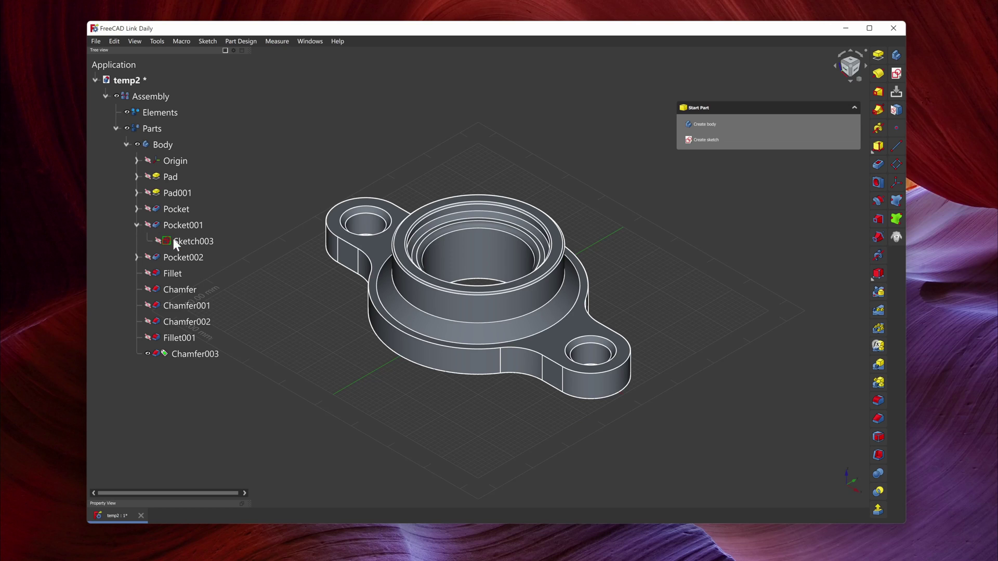
Change Sketch003's inner circle radius dimension from R11 mm to 6 mm.
double_click(175, 240)
double_click(569, 154)
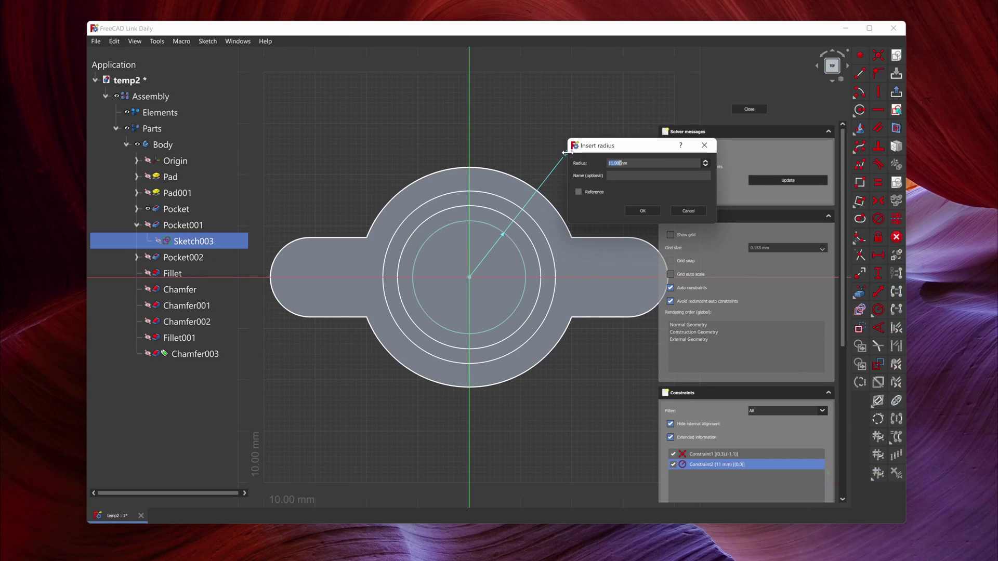
type("6")
key("Return")
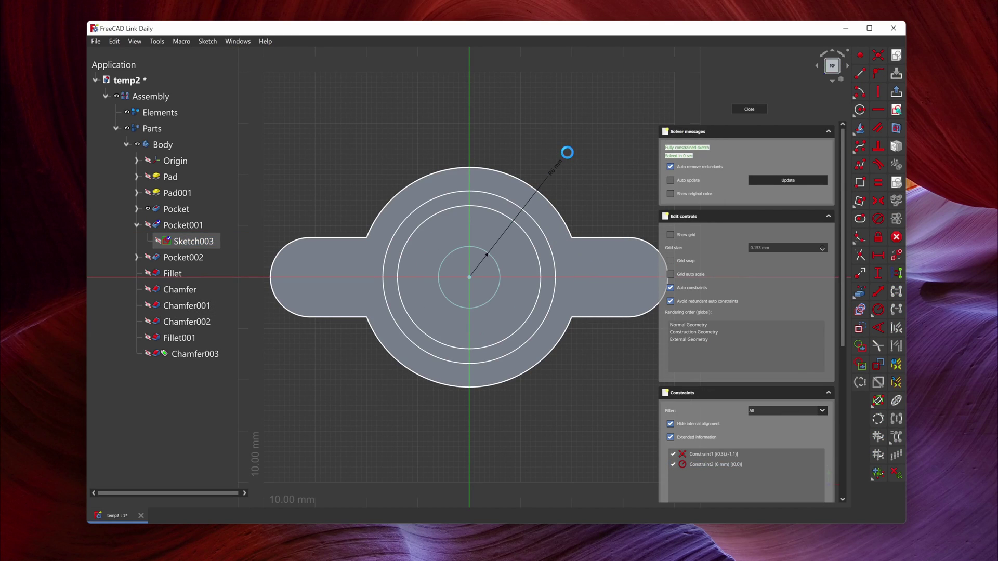
left_click(568, 153)
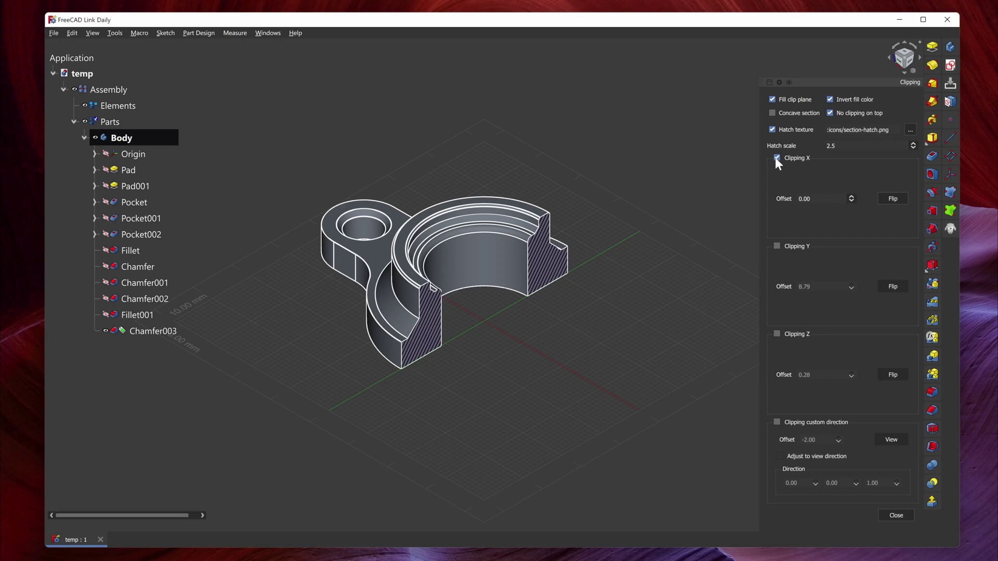
Toggle the X section cut back on and scroll its Offset upward.
left_click(776, 157)
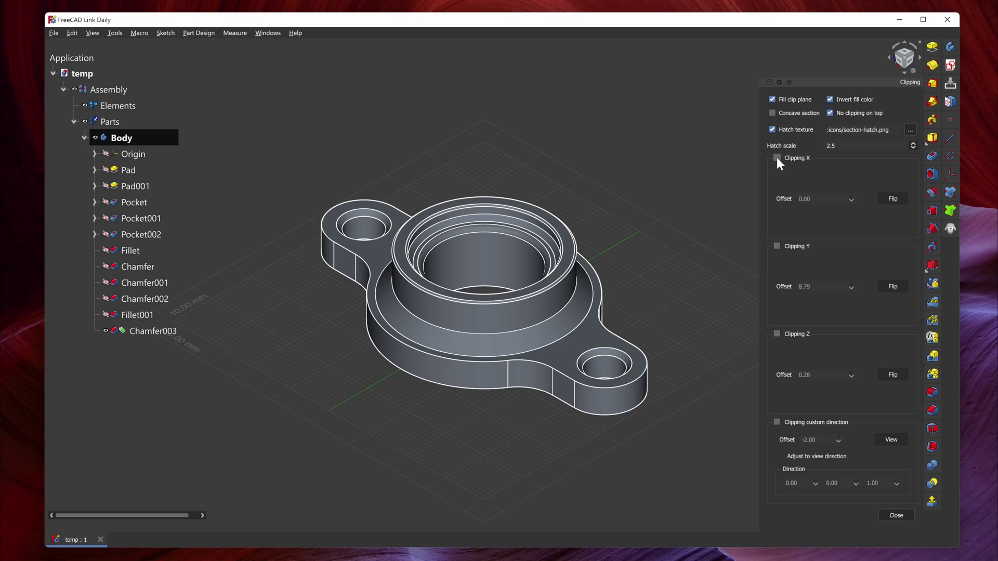
left_click(776, 157)
left_click(817, 199)
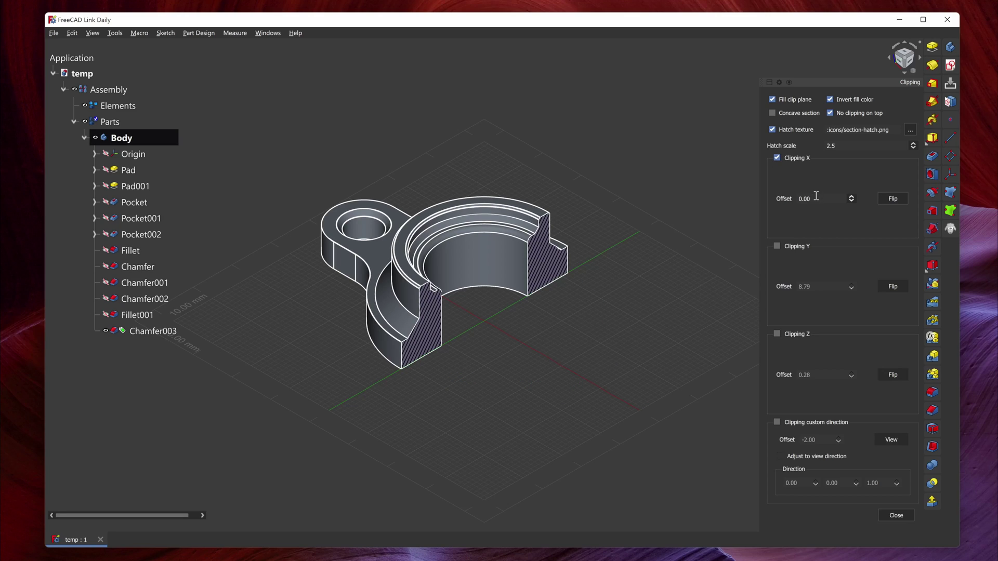
scroll(816, 198, "up", 4)
scroll(816, 198, "up", 2)
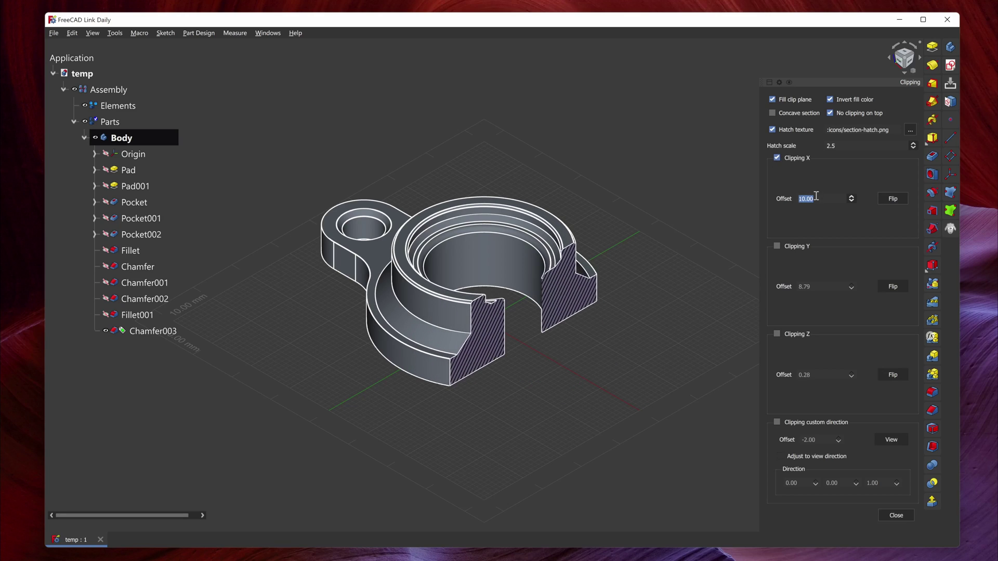
scroll(816, 198, "up", 3)
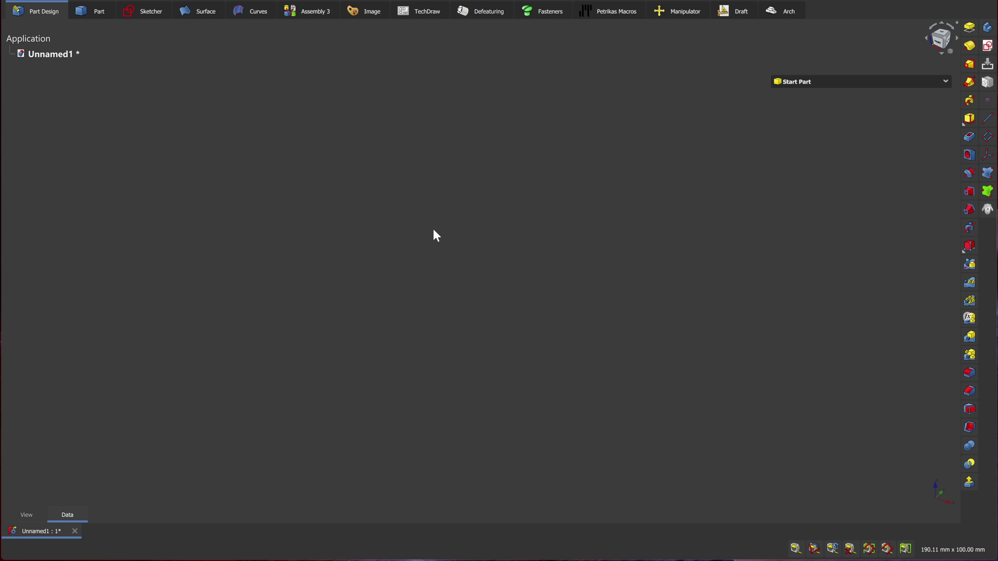
Create an Assembly 3 assembly showing Elements and Parts, then add a Part Design Body.
left_click(316, 12)
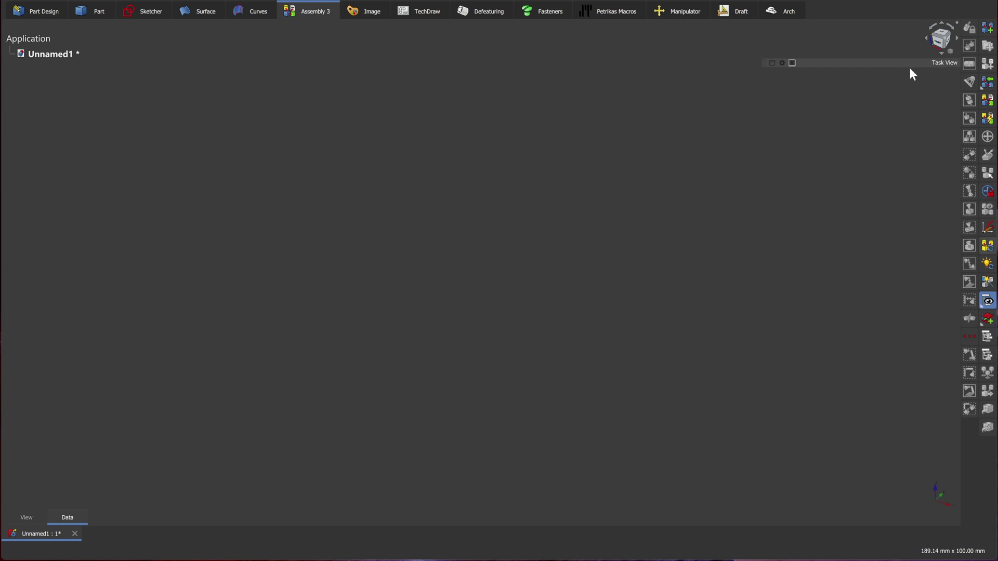
left_click(988, 27)
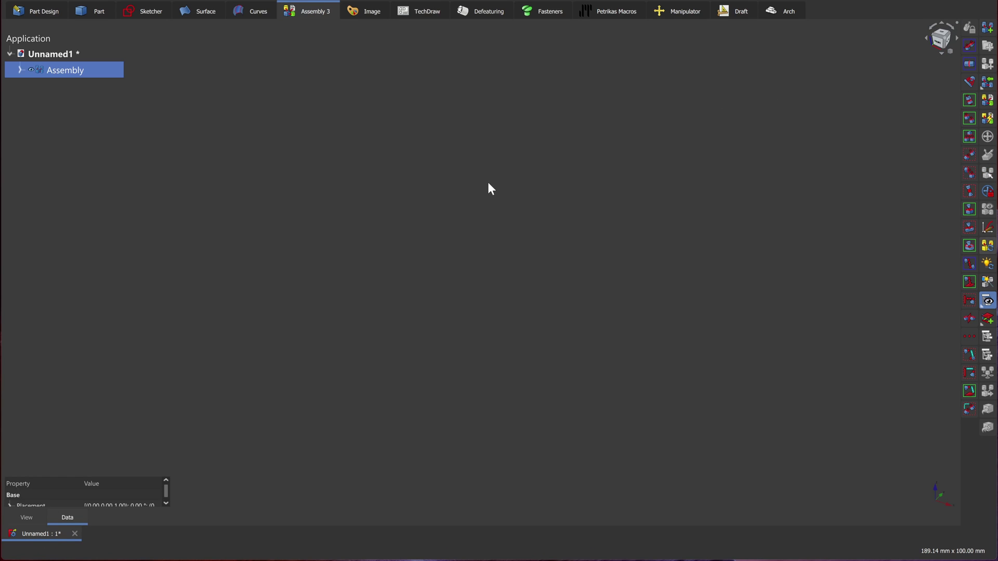
left_click(18, 69)
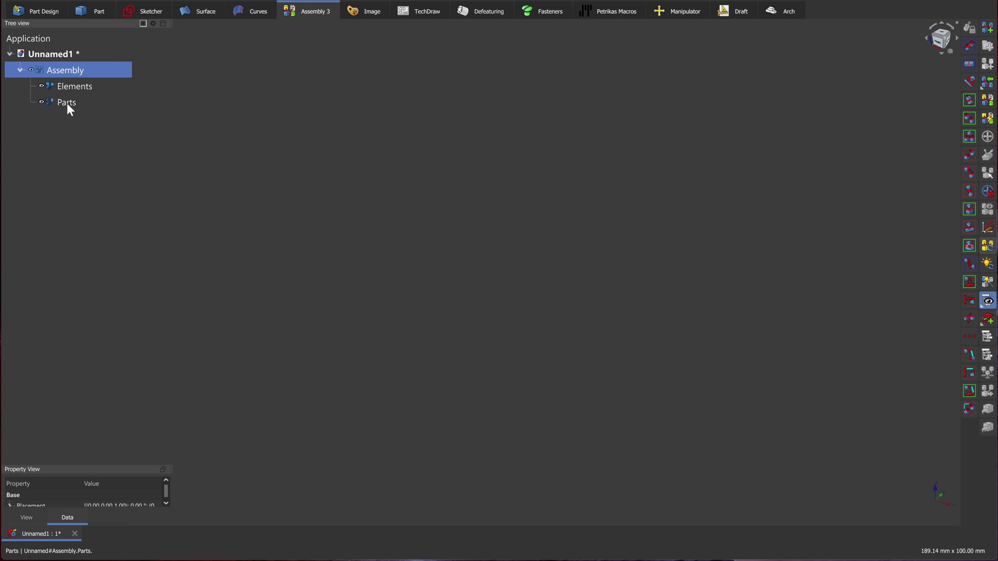
left_click(38, 12)
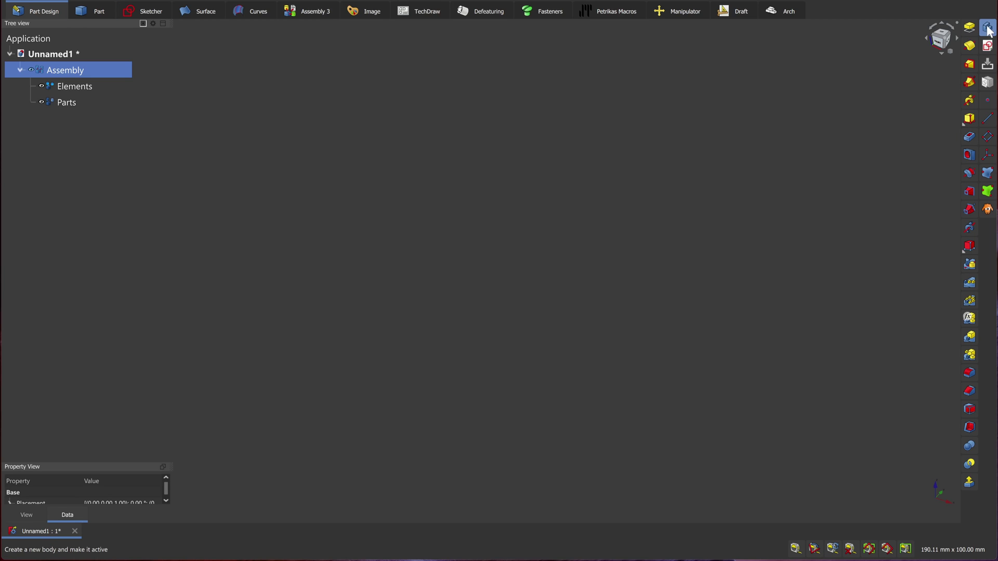
left_click(987, 28)
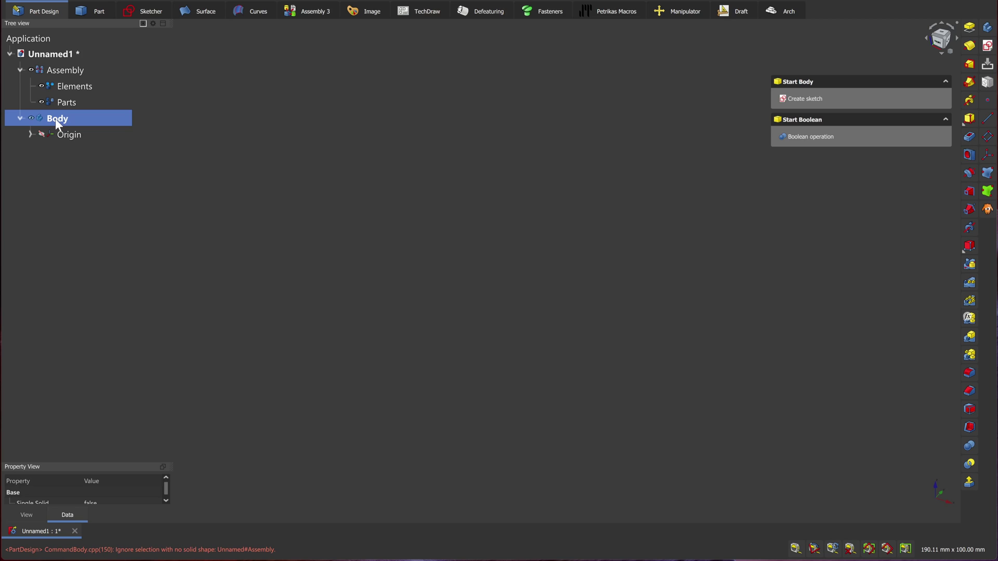
Move the Body into the assembly's Parts and start a new sketch in it, viewing the origin planes.
left_click_drag(57, 123, 69, 105)
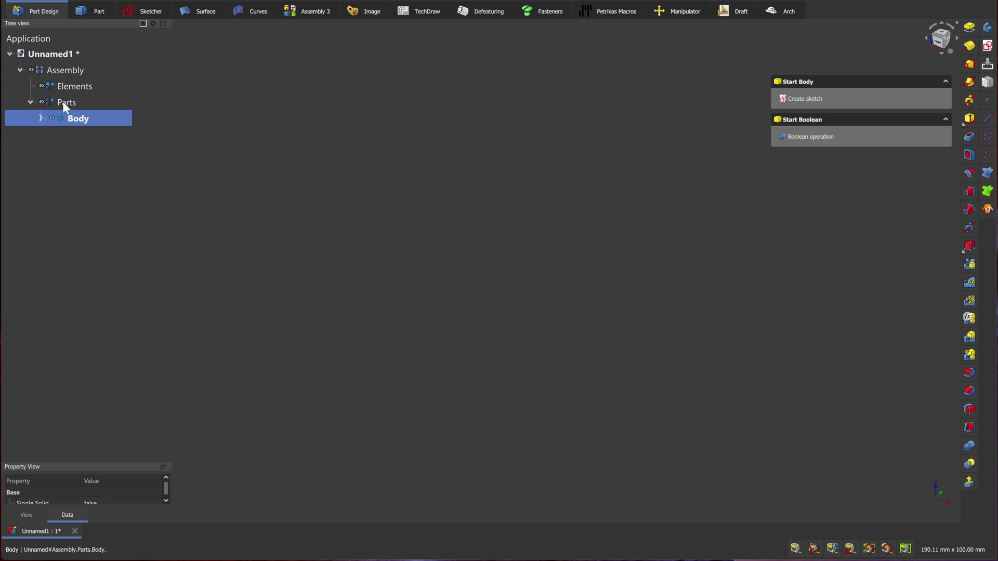
left_click(64, 103)
left_click(71, 118)
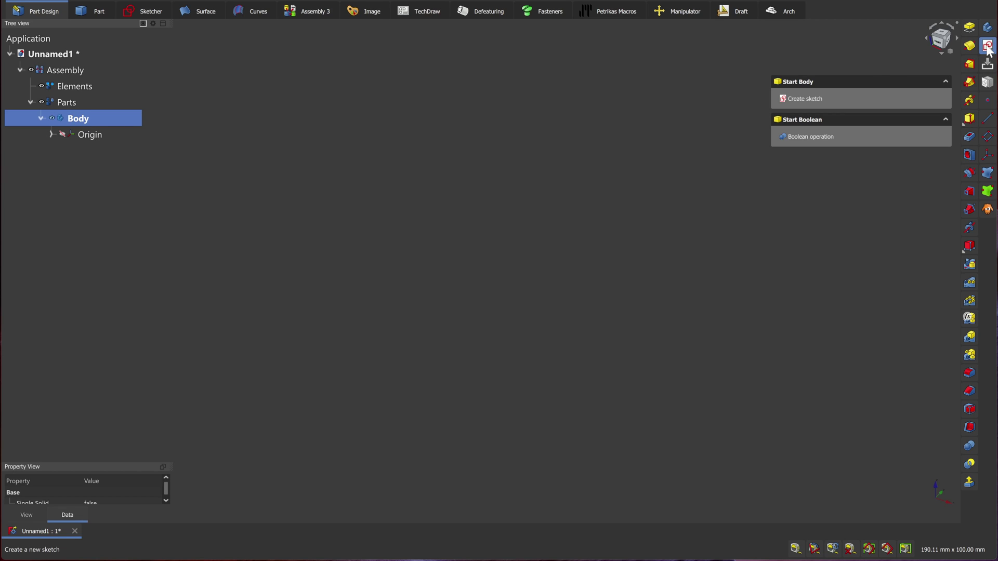
left_click(987, 47)
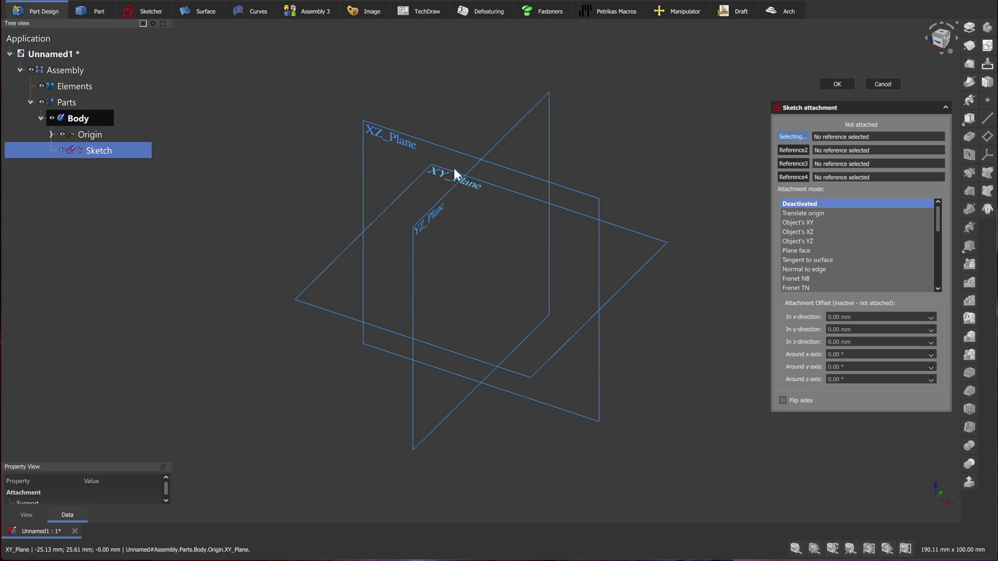
middle_click_drag(464, 115, 594, 186)
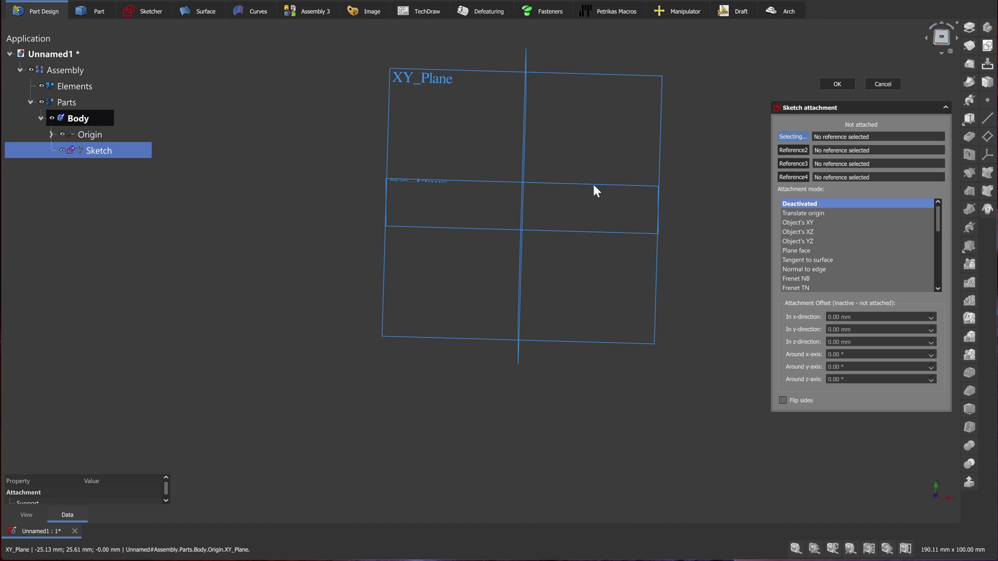
Attach the sketch to XY_Plane and draw a rough rectangle.
left_click(430, 78)
left_click(826, 83)
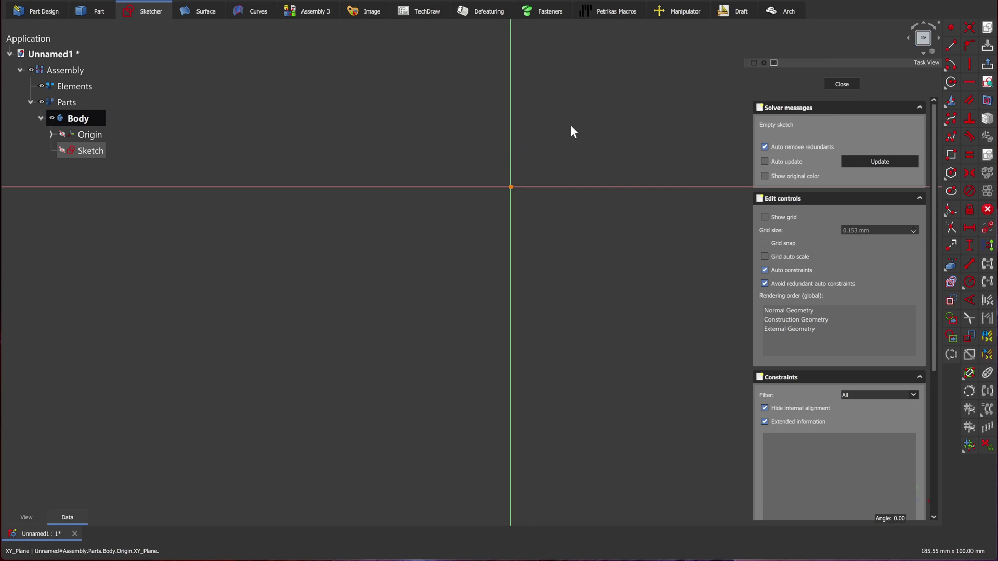
left_click(951, 154)
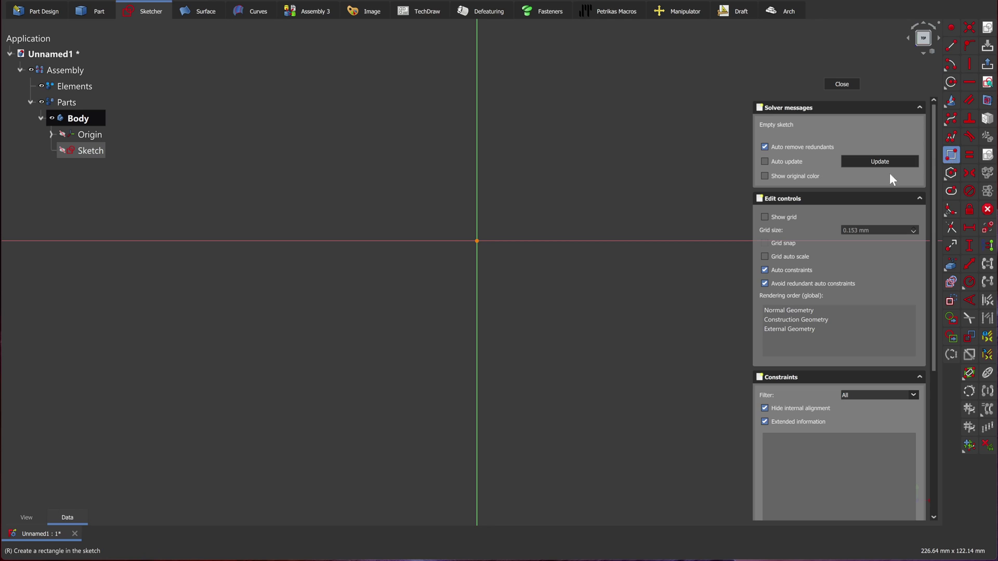
left_click(362, 143)
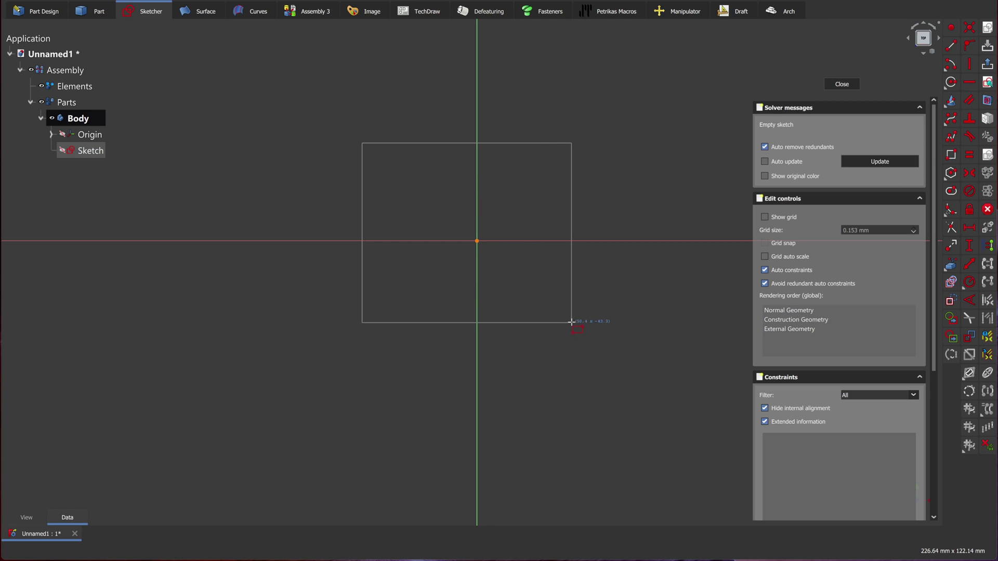
left_click(591, 354)
scroll(563, 304, "up", 1)
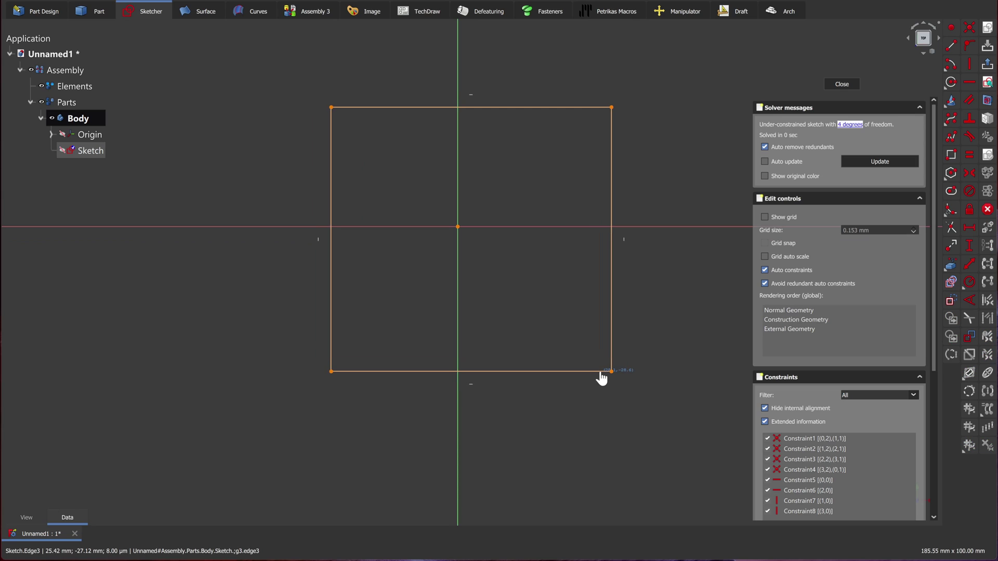
left_click_drag(557, 372, 562, 332)
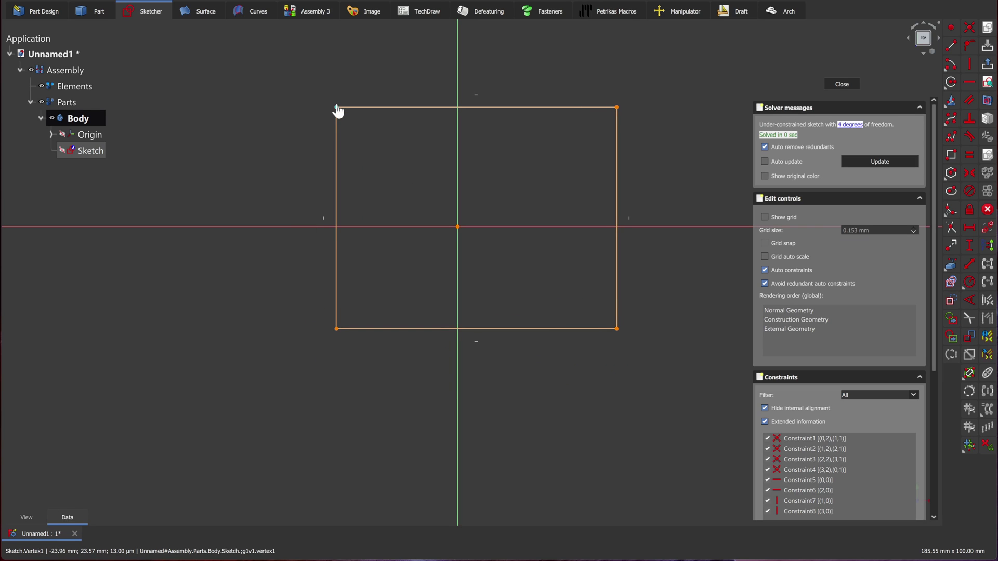
left_click_drag(337, 108, 308, 114)
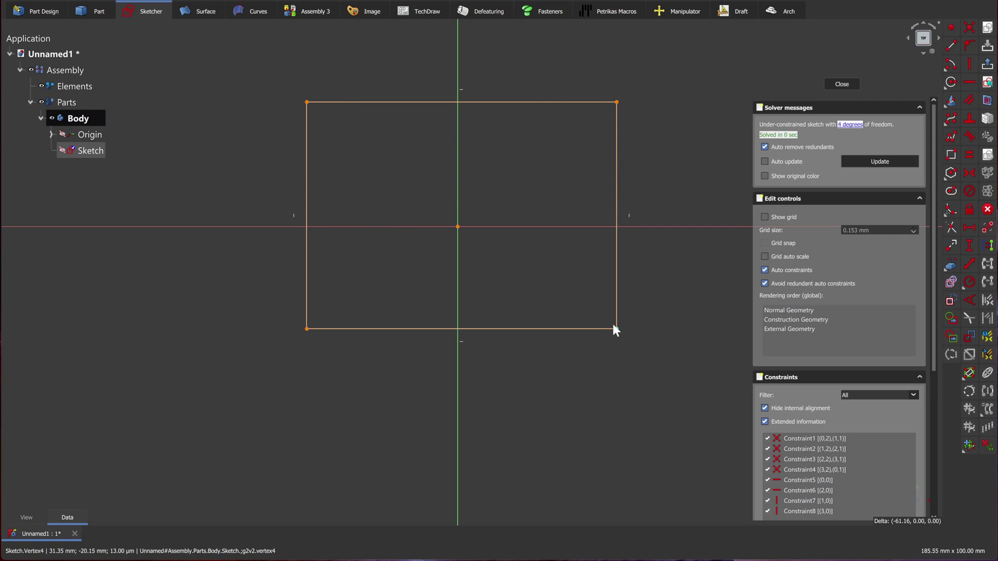
left_click_drag(617, 329, 606, 371)
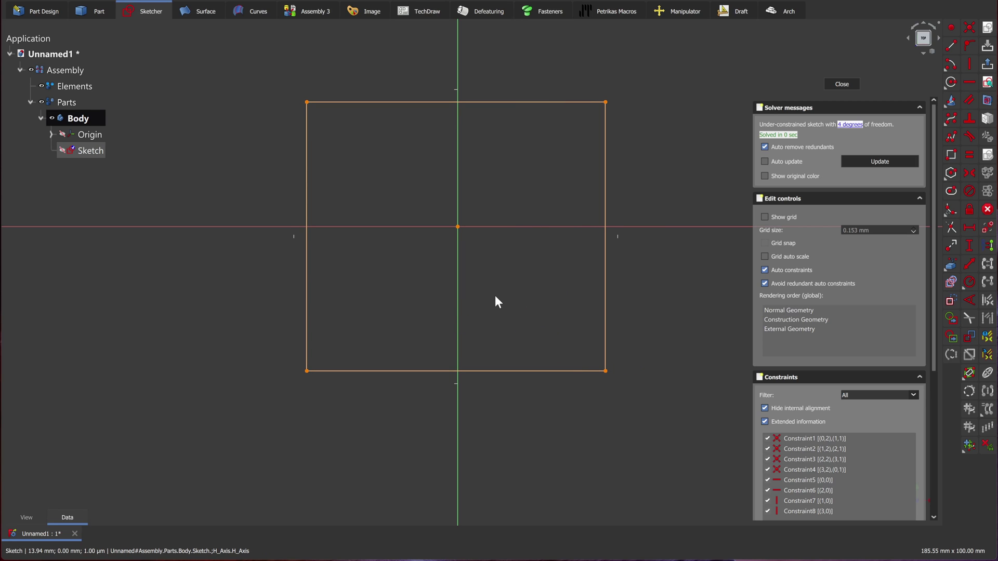
middle_click_drag(650, 160, 652, 157)
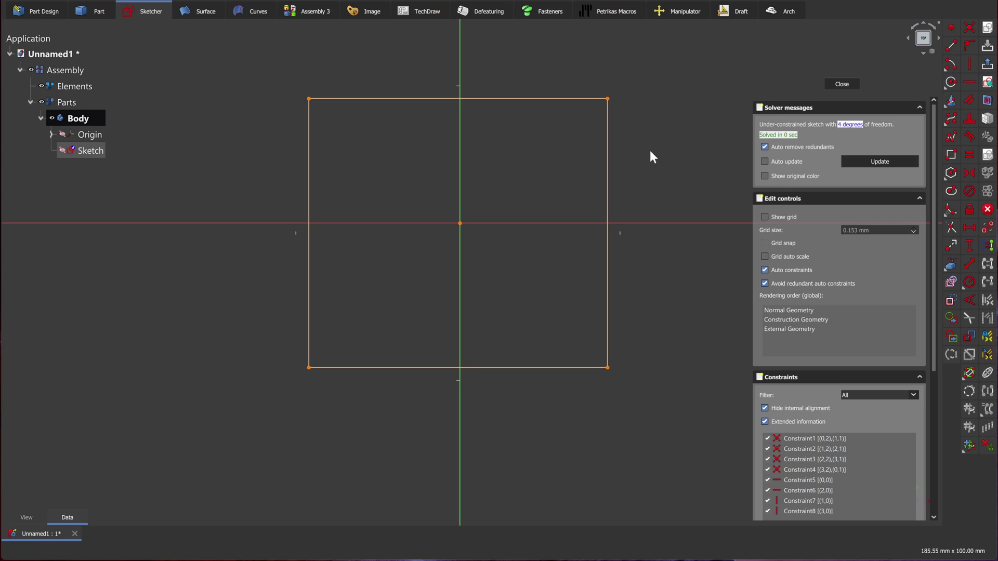
Constrain the rectangle's left edge to 50 mm and top edge to 40 mm, then reposition it.
left_click(307, 151)
left_click(970, 245)
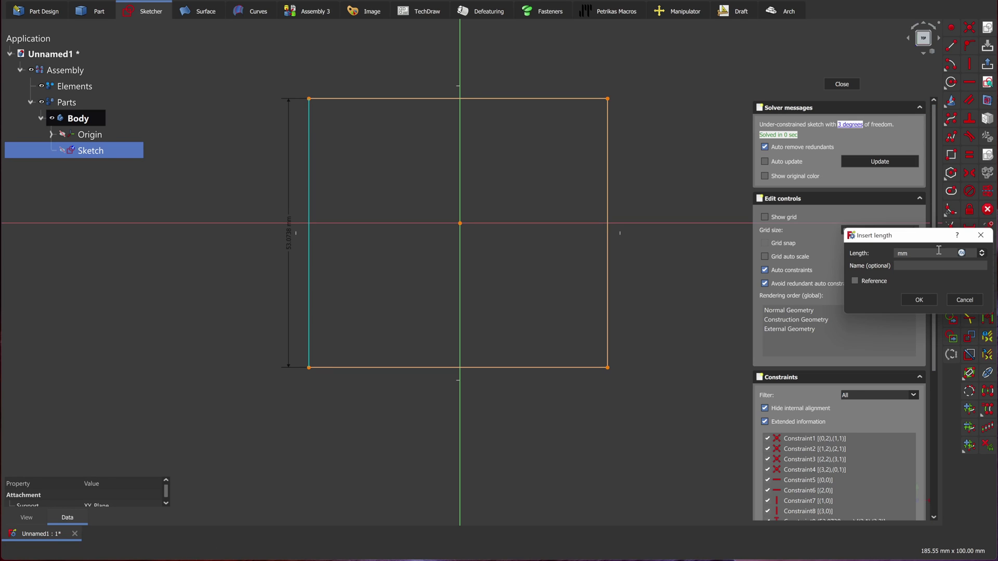
key("Return")
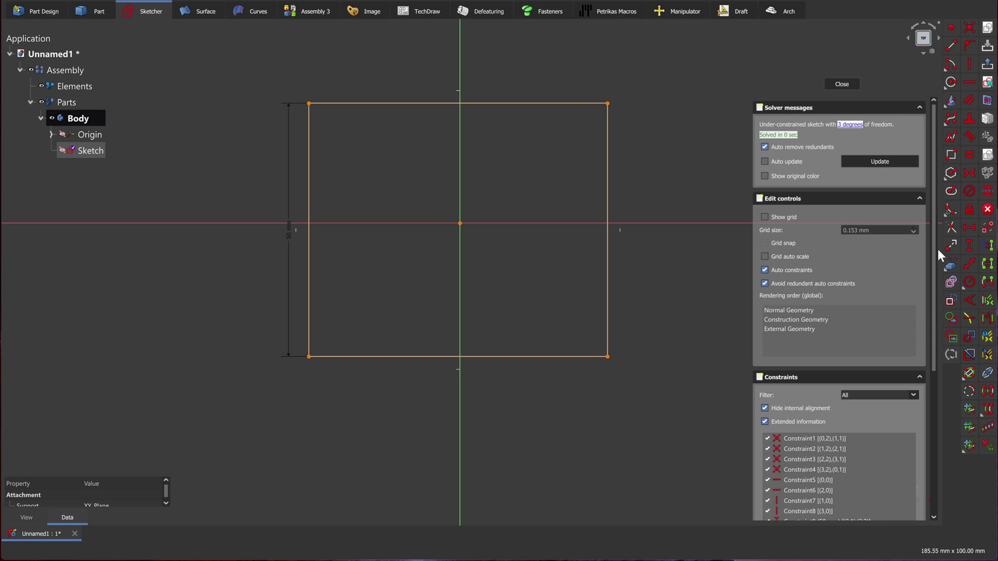
left_click(970, 228)
left_click(494, 104)
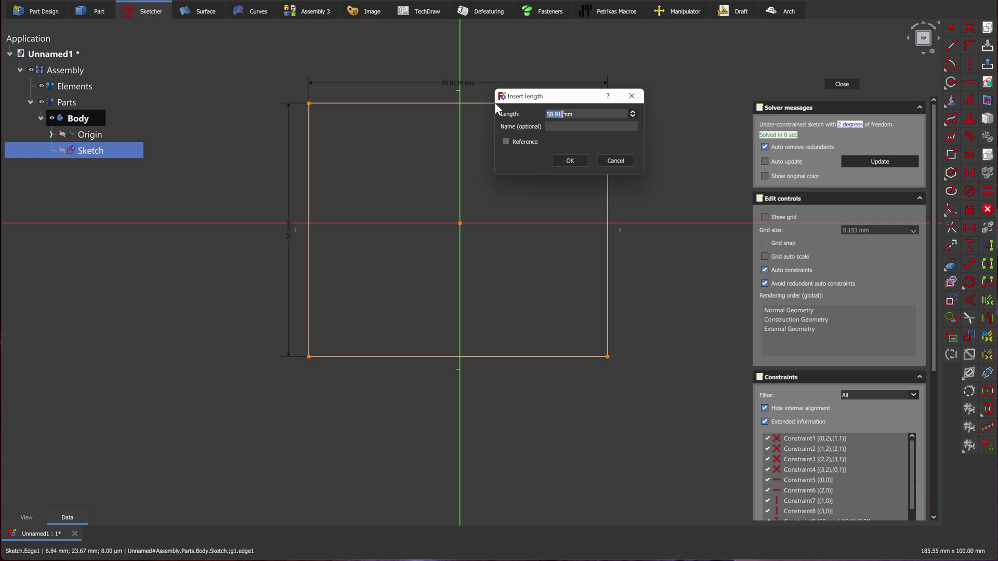
type("40")
key("Return")
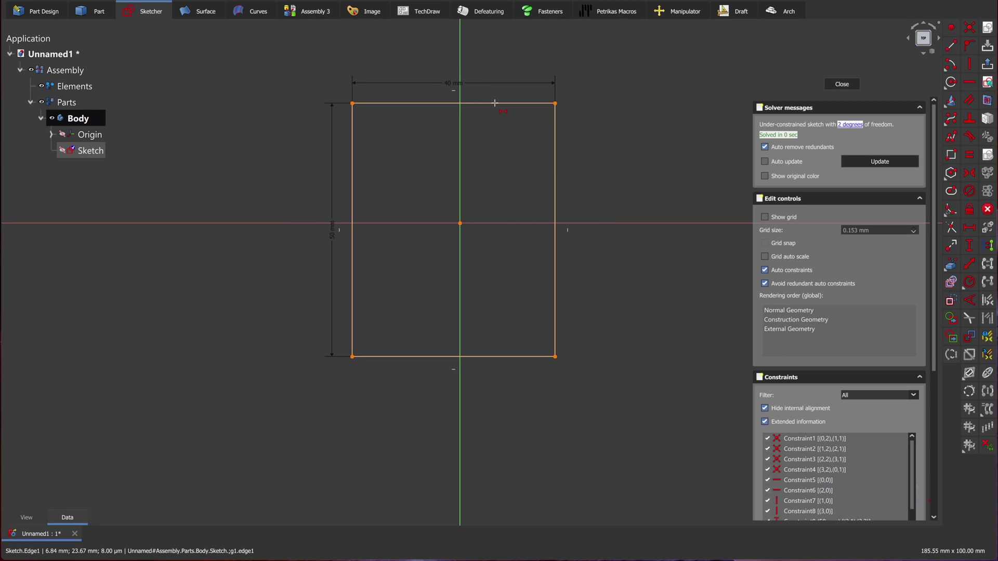
key("Escape")
mouse_move(516, 106)
left_mouse_down()
mouse_move(553, 102)
mouse_move(594, 151)
mouse_move(457, 163)
mouse_move(467, 105)
mouse_move(499, 67)
left_mouse_up()
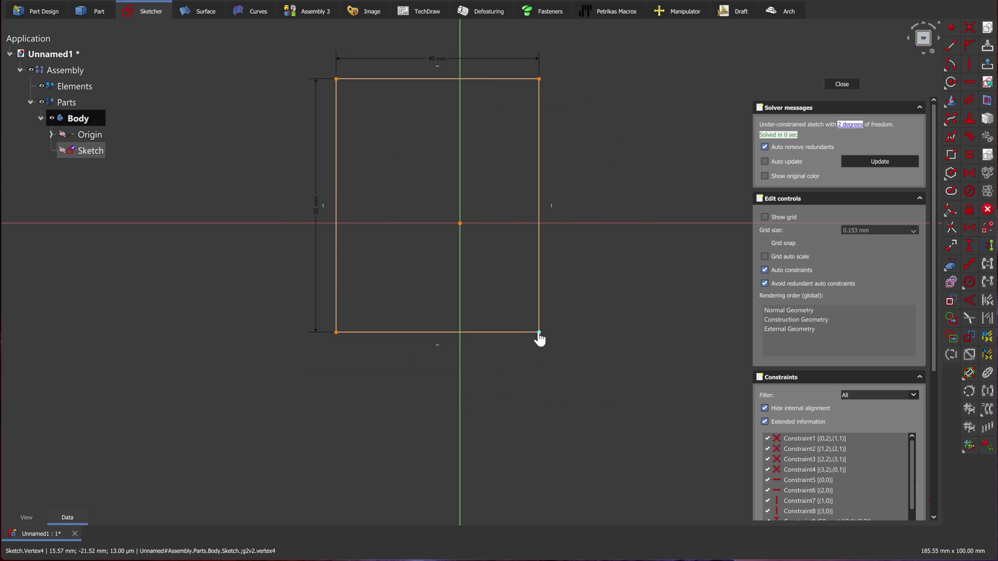
left_click_drag(539, 336, 543, 409)
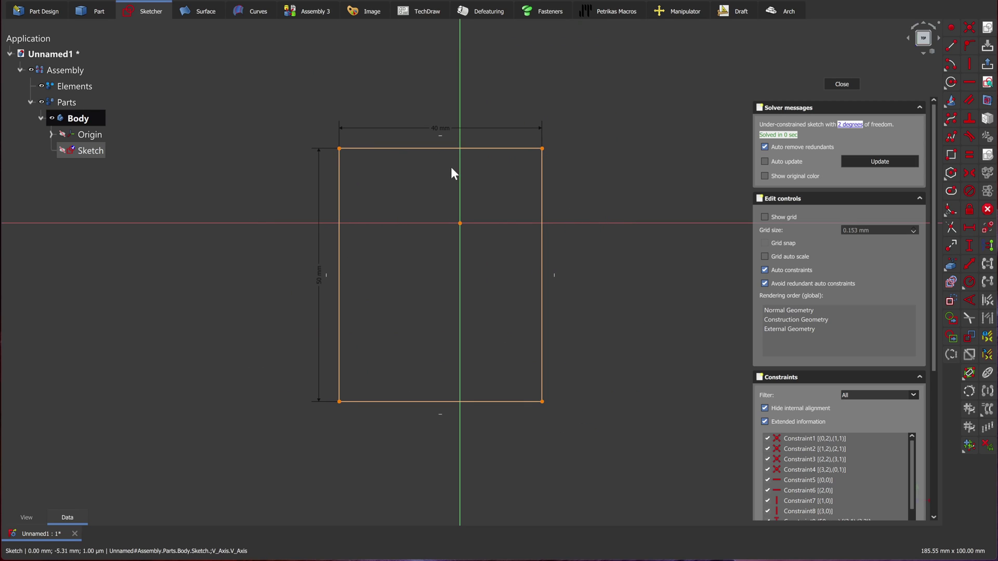
mouse_move(437, 148)
left_mouse_down()
mouse_move(457, 142)
mouse_move(461, 102)
mouse_move(489, 99)
left_mouse_up()
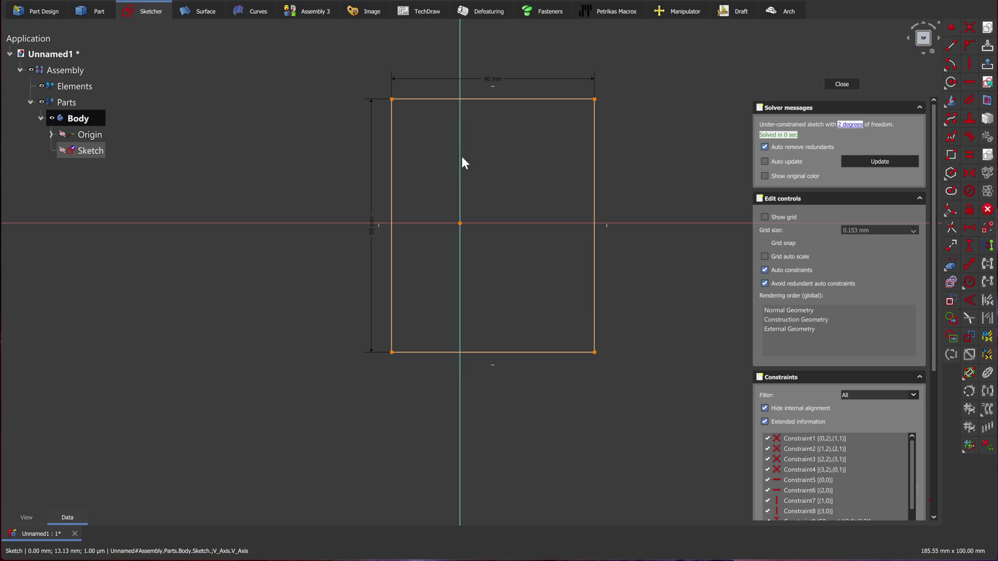
Set a 20 mm horizontal distance from the origin to the rectangle's right edge.
left_click(460, 224)
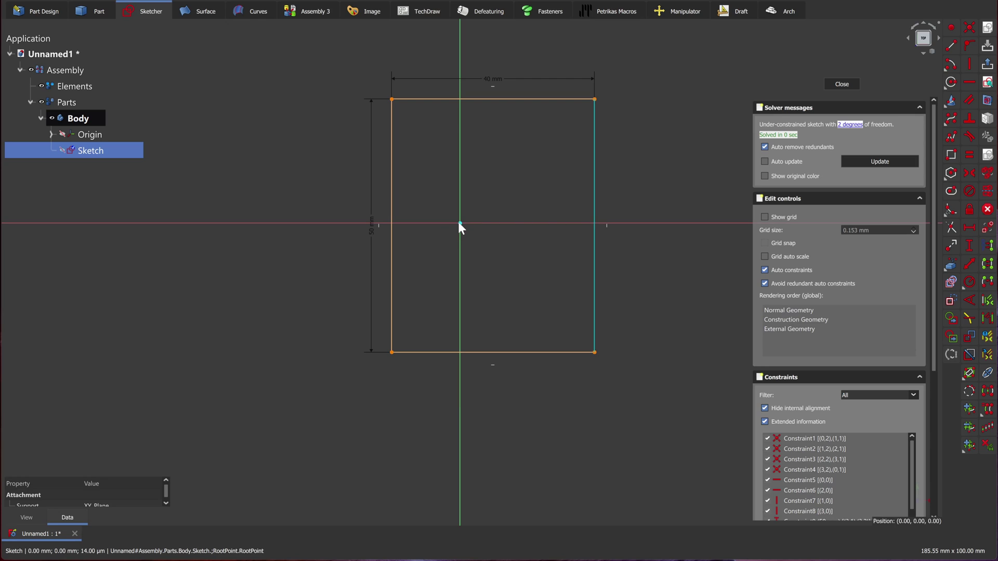
left_click(971, 264)
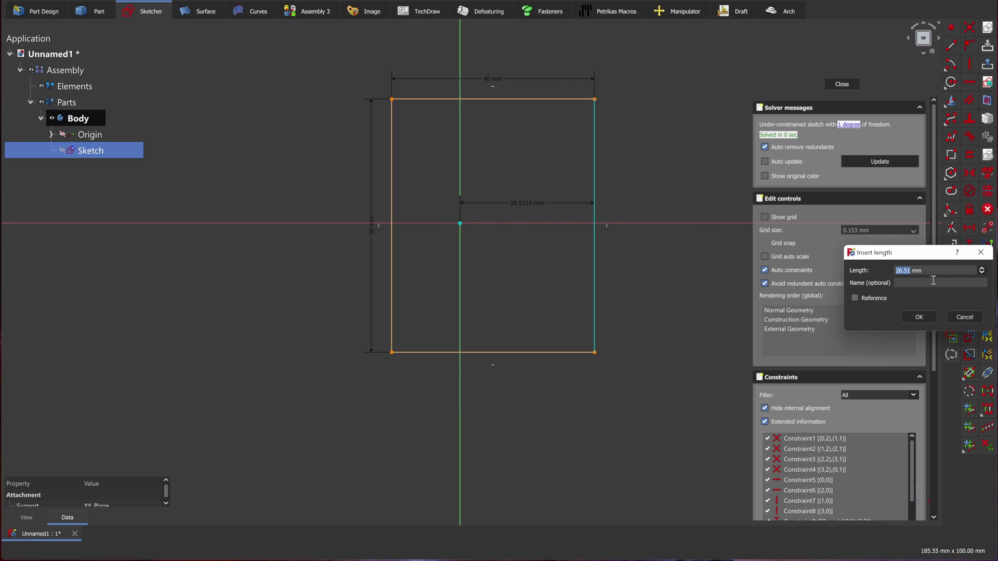
type("20")
key("Return")
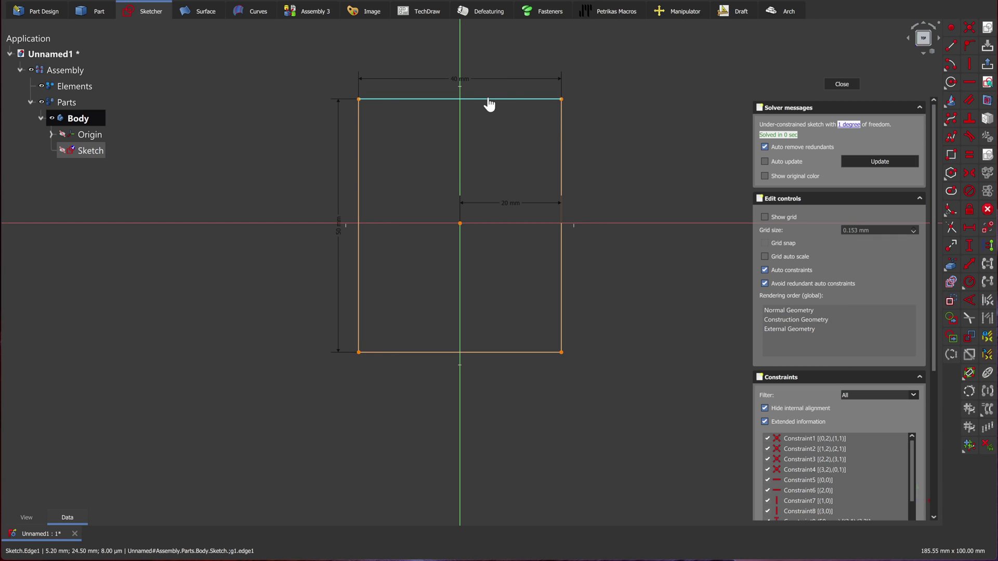
Set a 25 mm vertical distance from the origin to the rectangle's top edge.
mouse_move(489, 99)
left_mouse_down()
mouse_move(519, 98)
mouse_move(523, 36)
mouse_move(519, 163)
mouse_move(510, 158)
mouse_move(506, 96)
left_mouse_up()
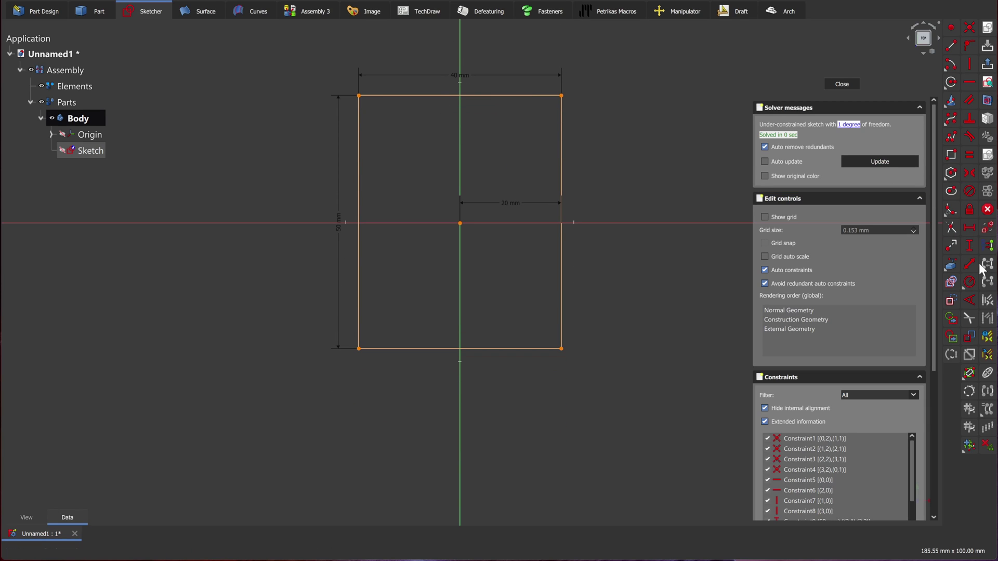
left_click(460, 223)
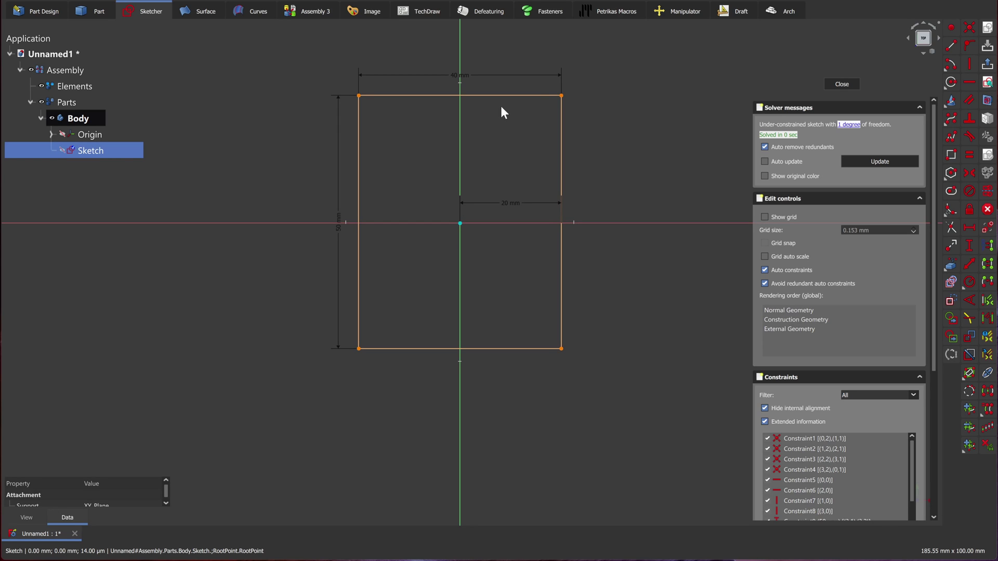
left_click(504, 95)
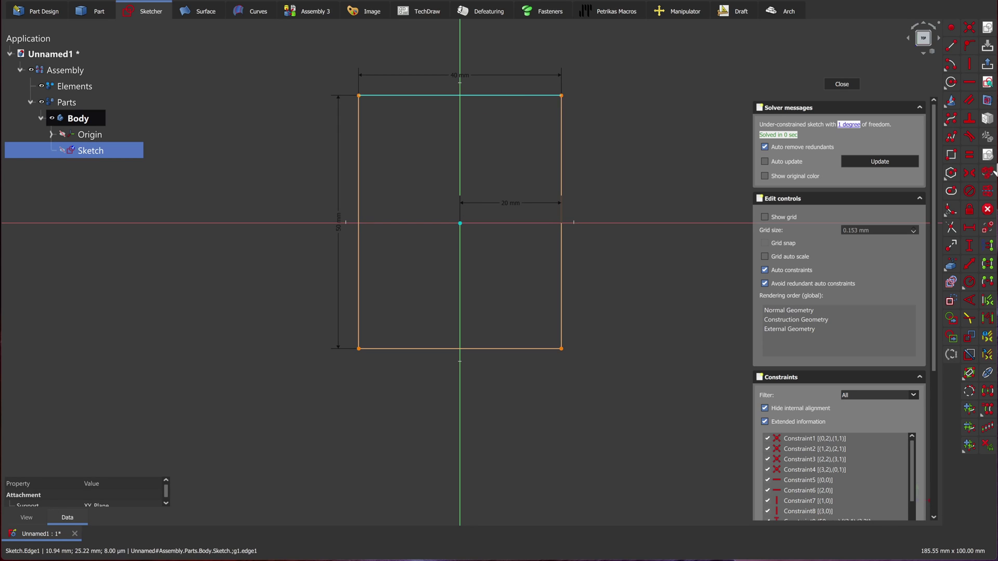
left_click(969, 245)
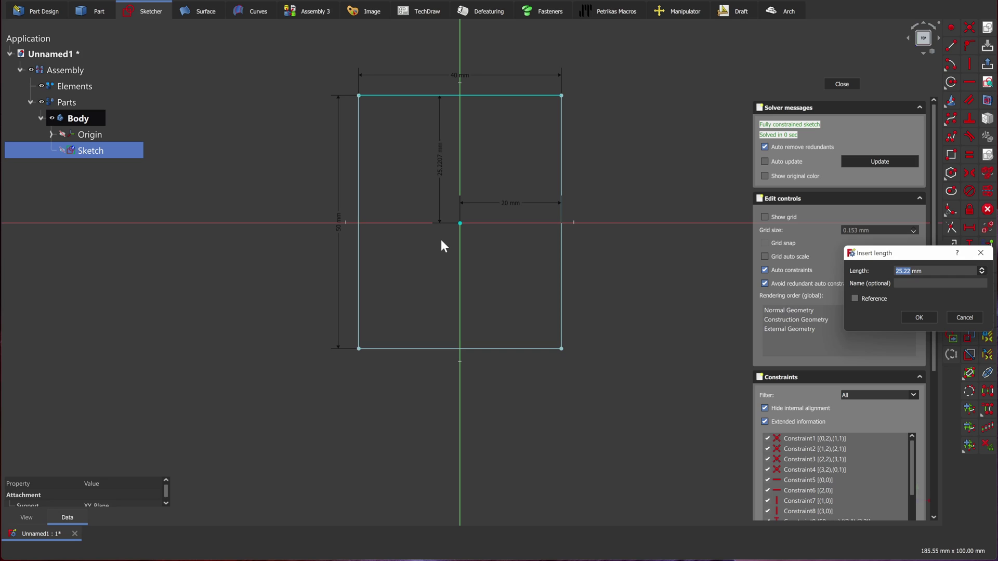
type("25")
key("Return")
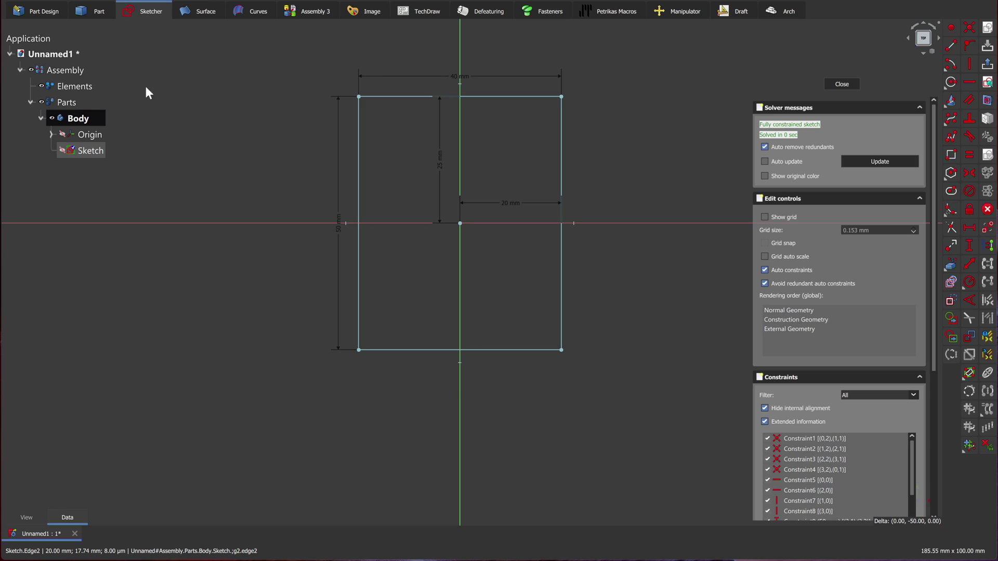
Close the sketch and pad it 20 mm into a solid 40 × 50 × 20 mm block.
left_click(843, 84)
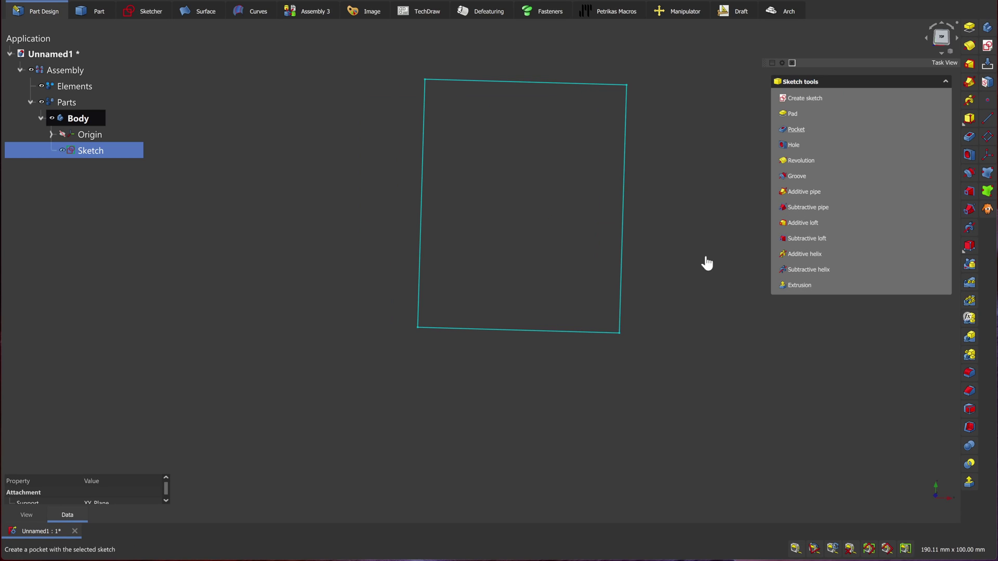
key("0")
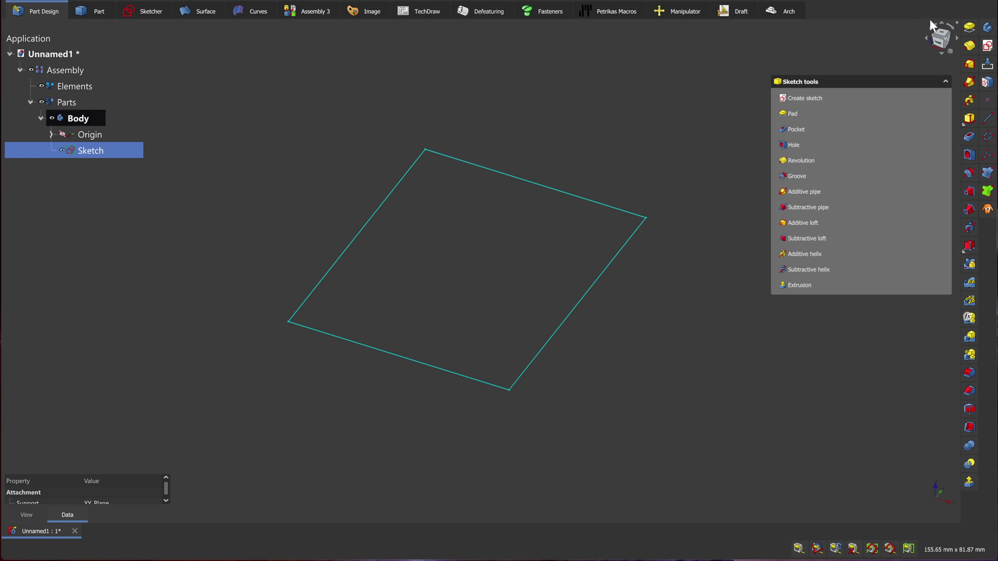
left_click(968, 30)
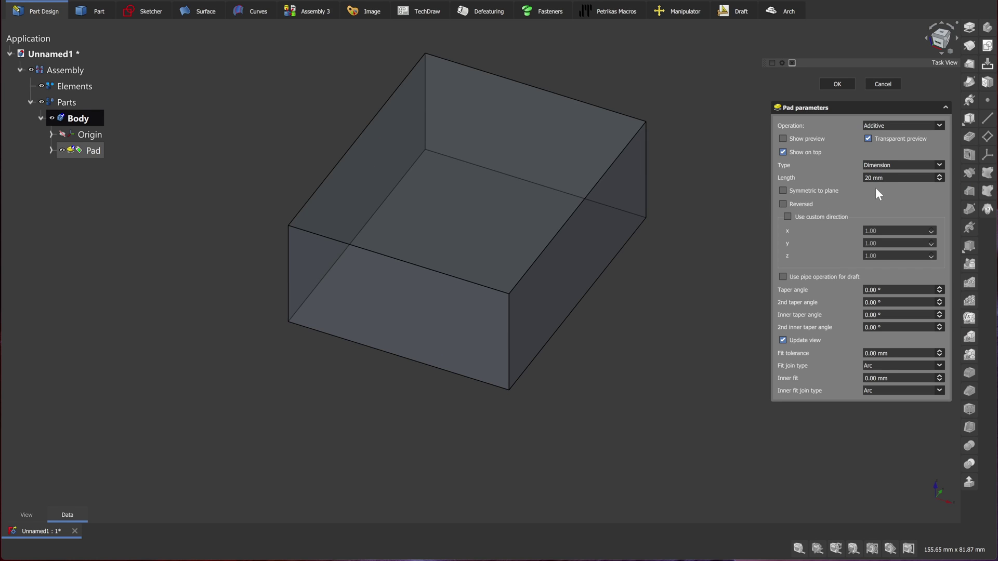
left_click(834, 85)
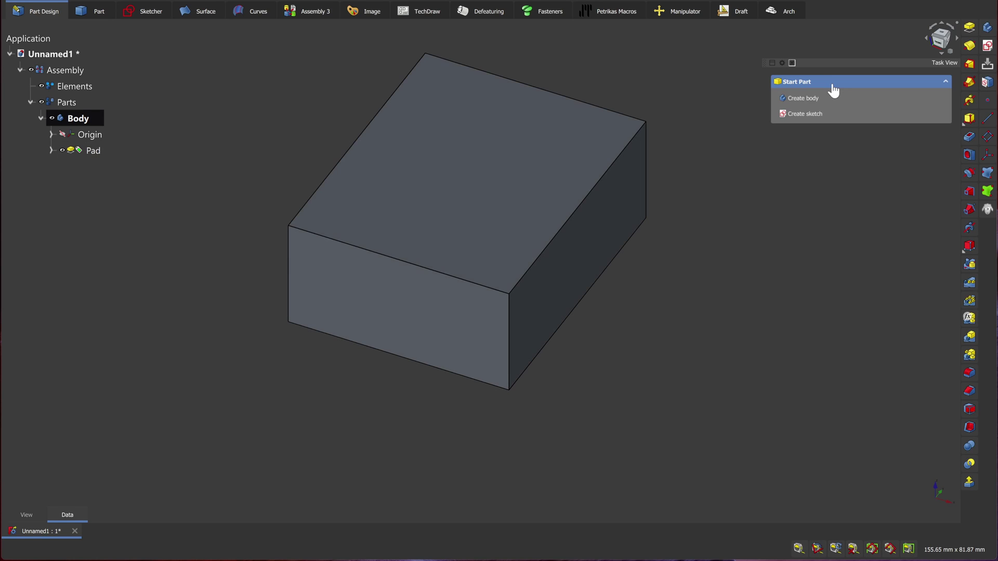
middle_click_drag(697, 120, 696, 165)
left_click(93, 150)
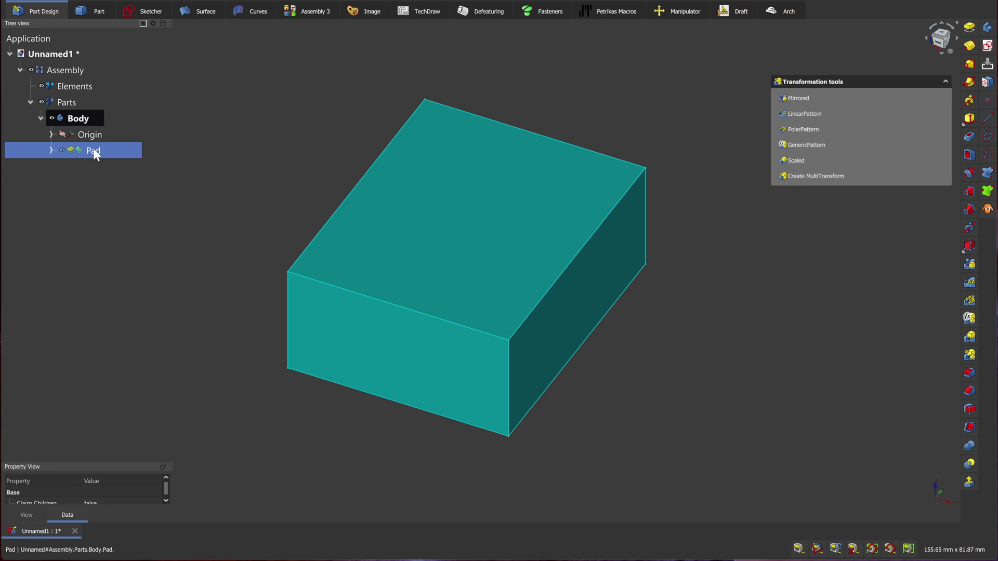
left_click(208, 130)
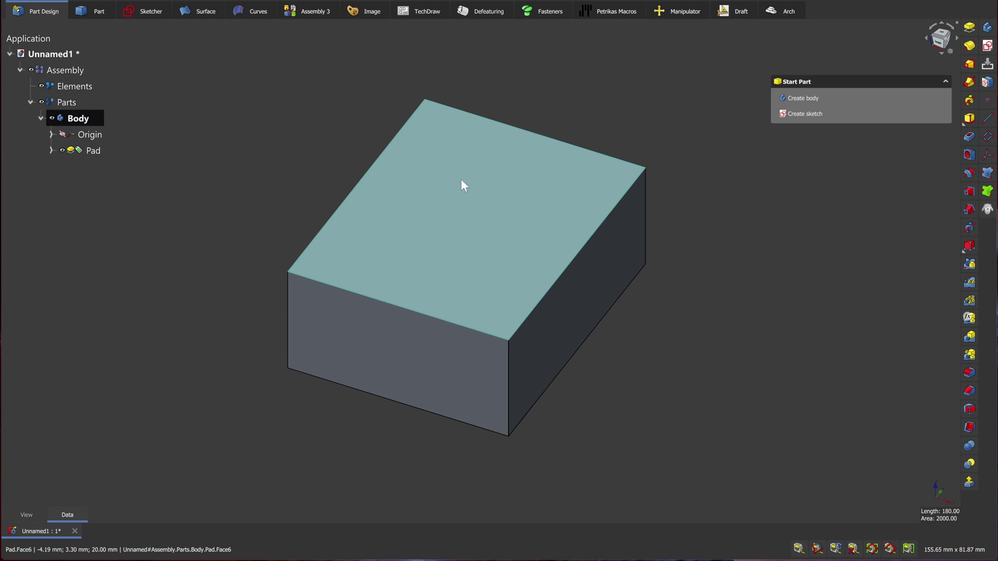
Start a new sketch on the box's top face.
left_click(422, 192)
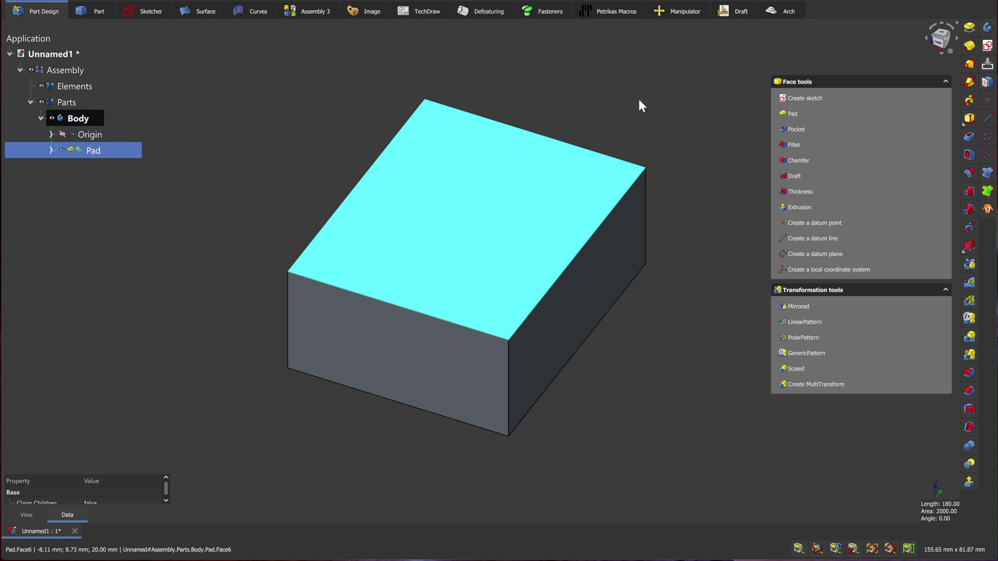
left_click(990, 46)
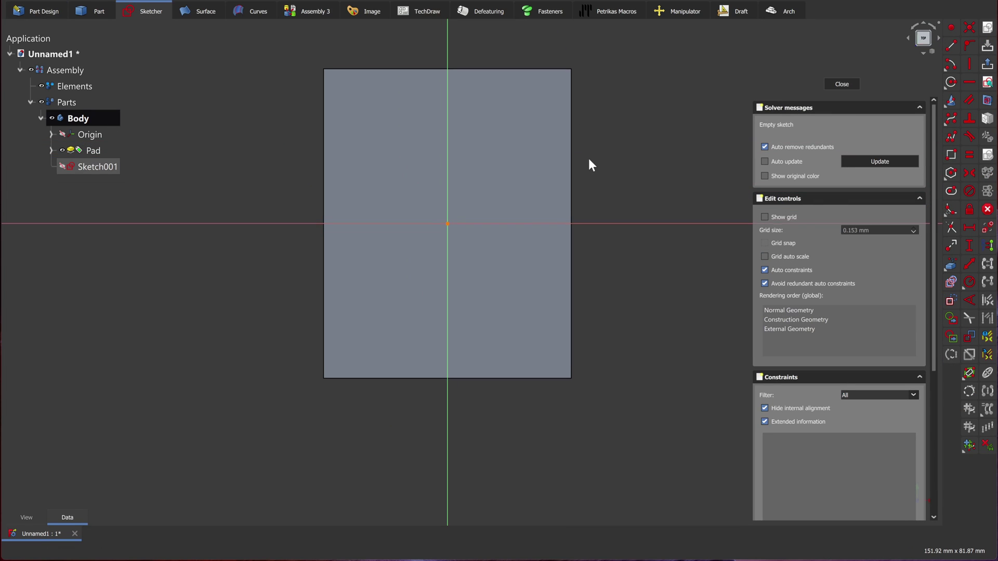
middle_click_drag(585, 164, 580, 169)
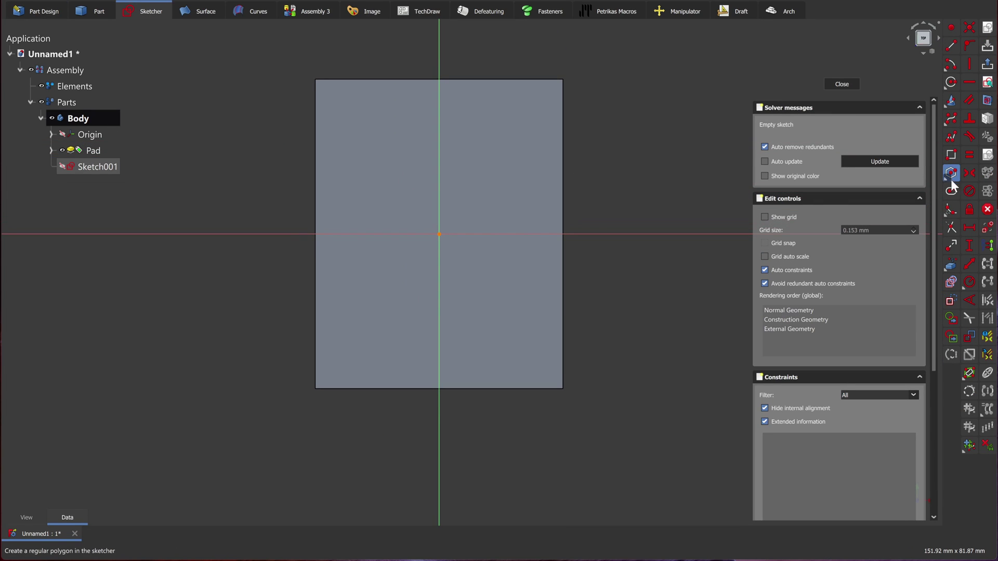
Draw a circle centred on the sketch origin and constrain its radius to 10 mm.
left_click(952, 82)
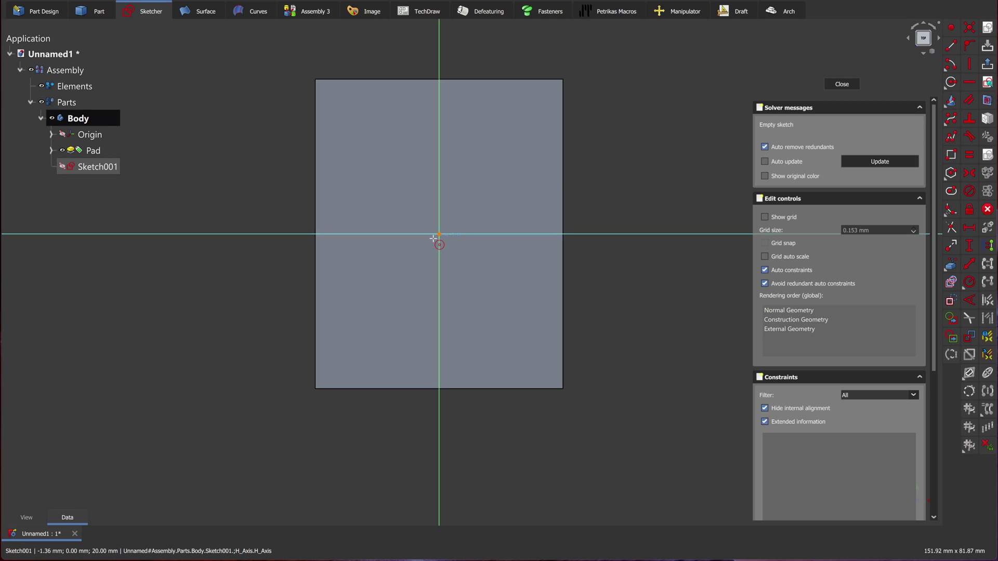
left_click(440, 234)
left_click(481, 195)
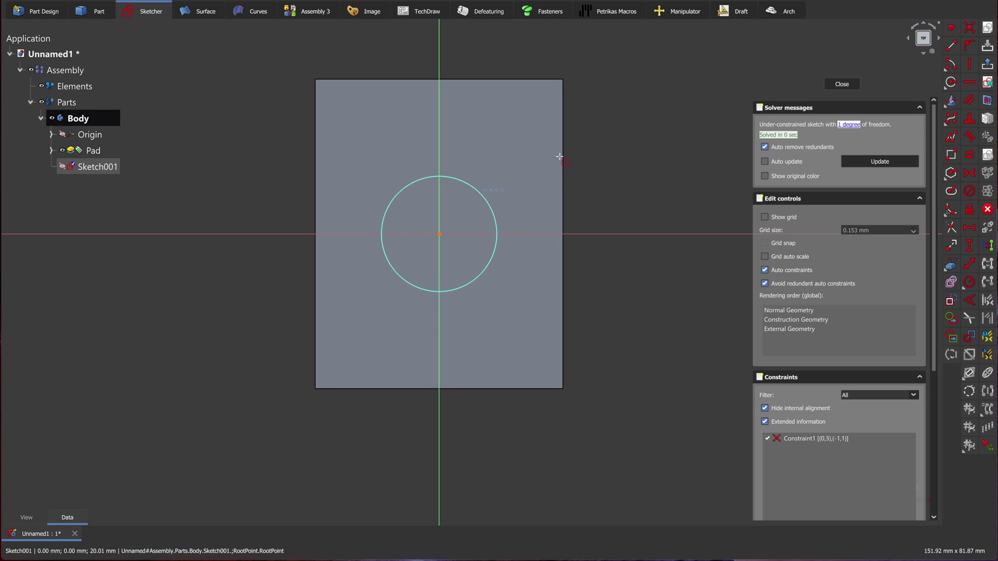
left_click(970, 282)
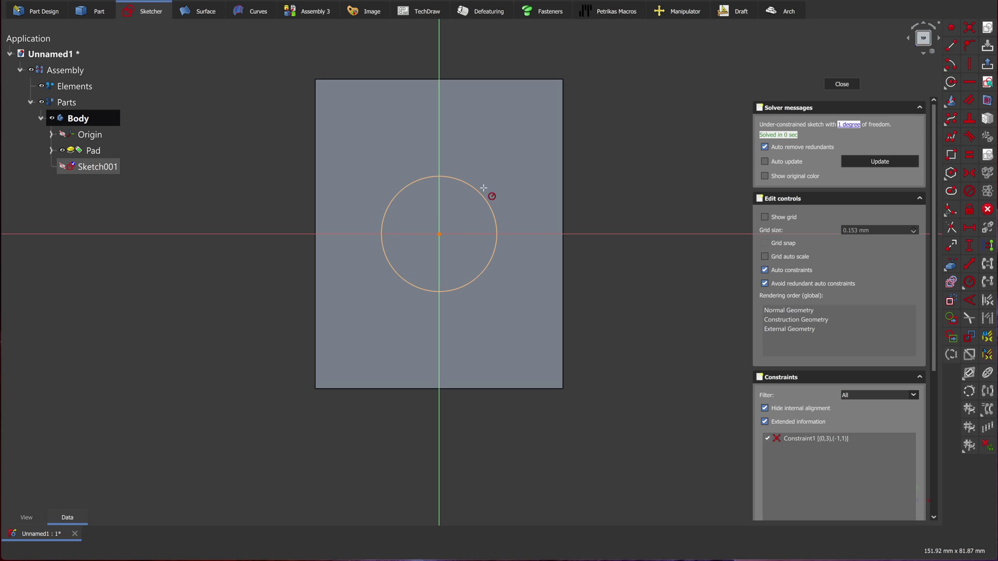
left_click(479, 193)
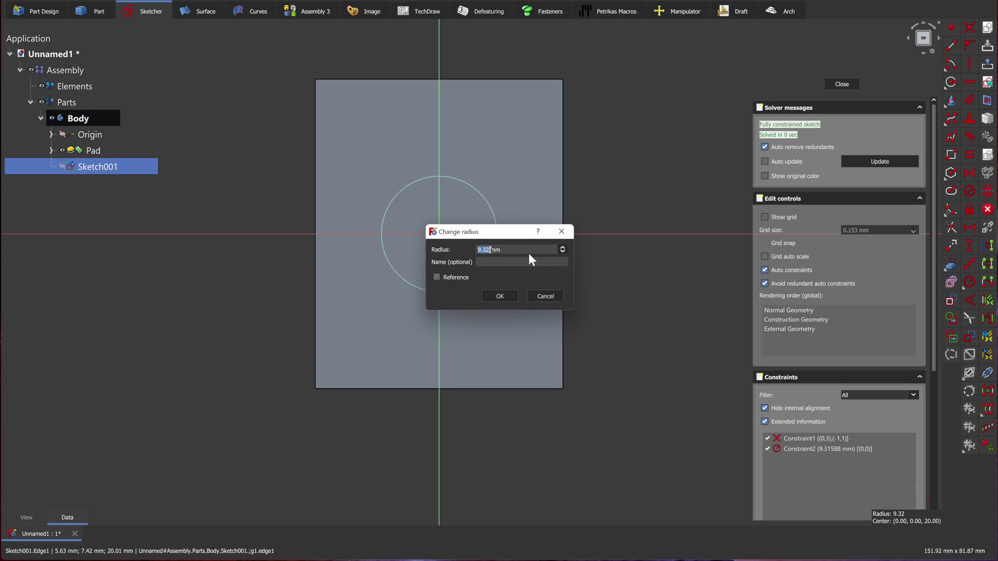
type("10")
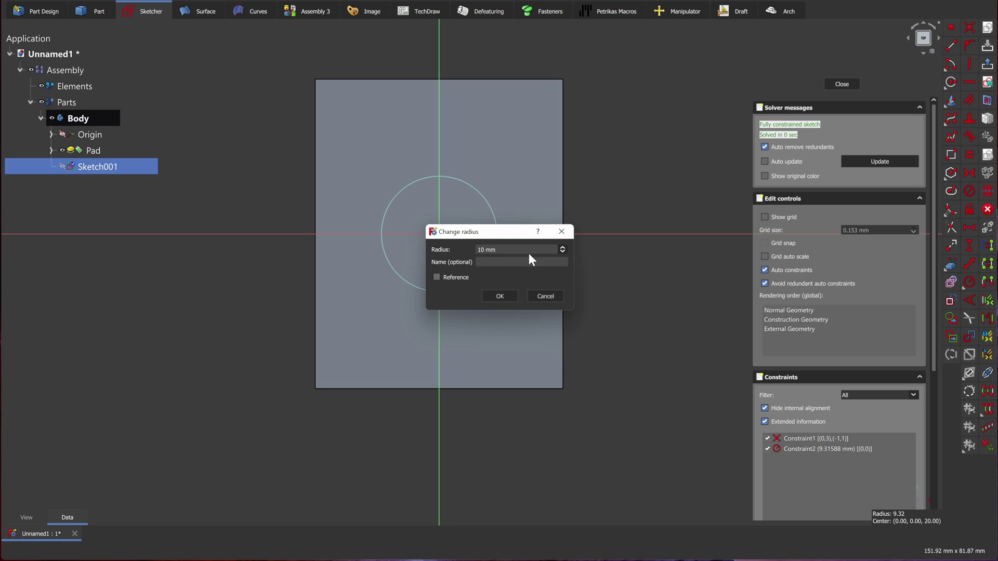
key("Return")
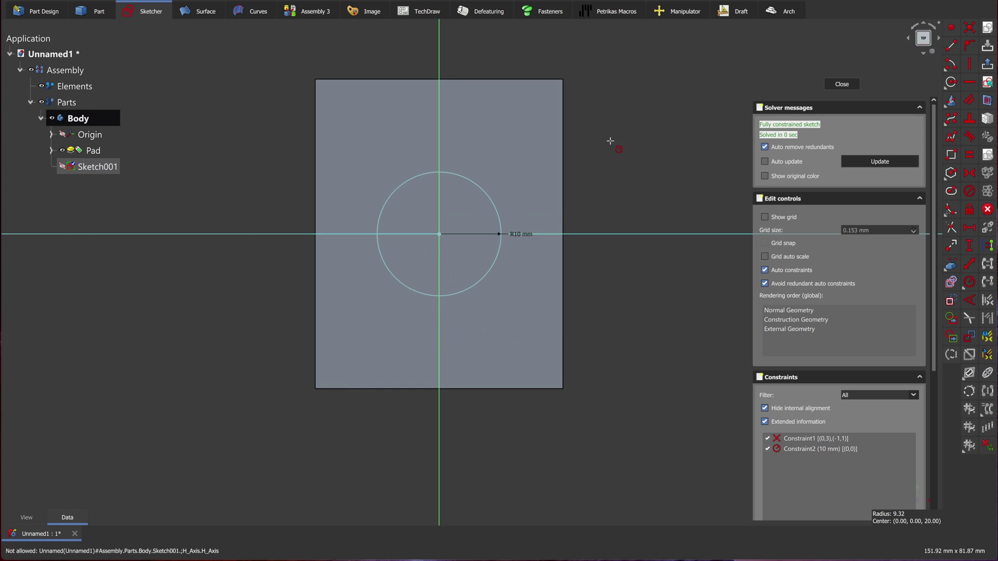
Close the sketch and pocket the circle with Type 'Through all', cutting a hole through the box.
left_click(831, 83)
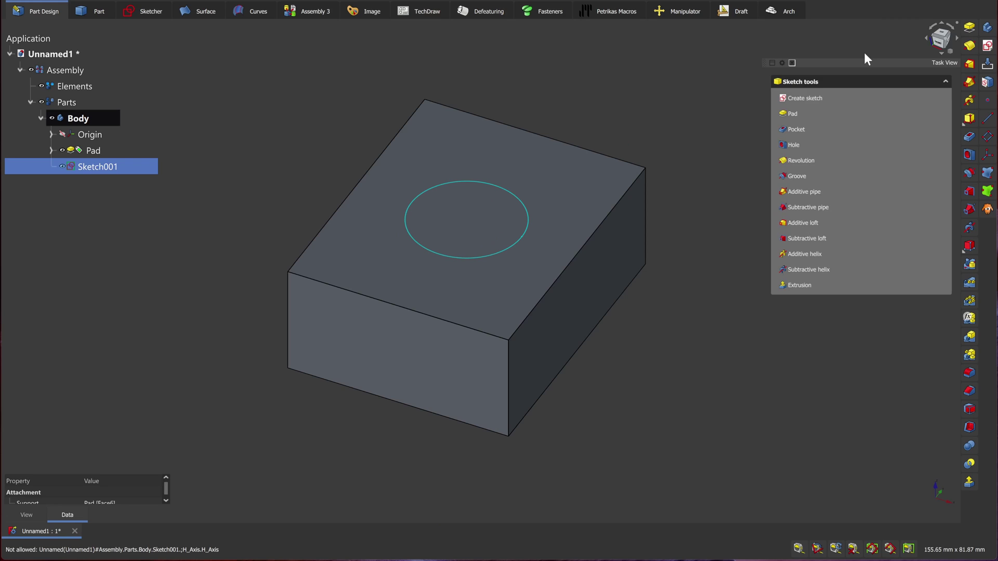
left_click(972, 137)
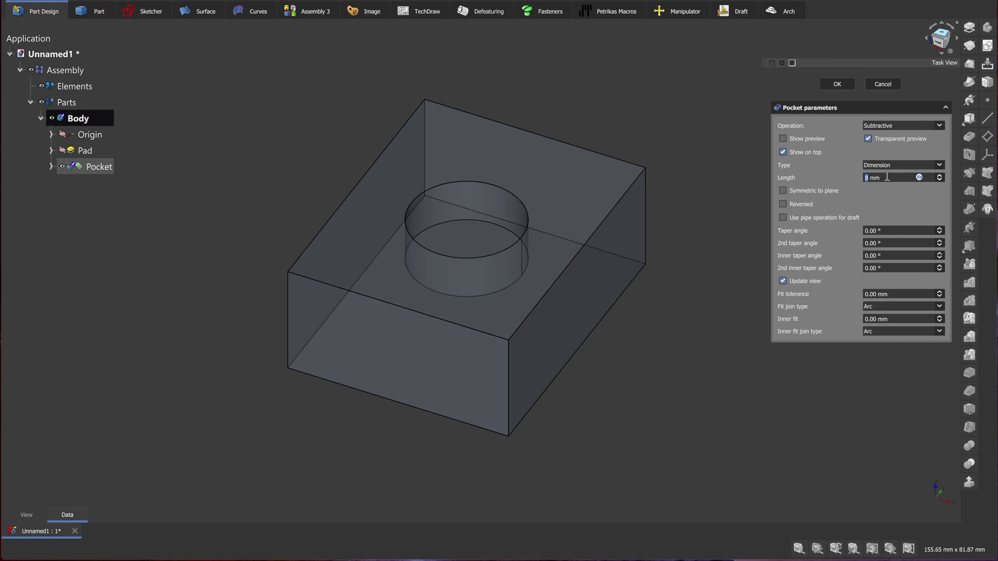
scroll(886, 177, "up", 1)
scroll(887, 177, "up", 1)
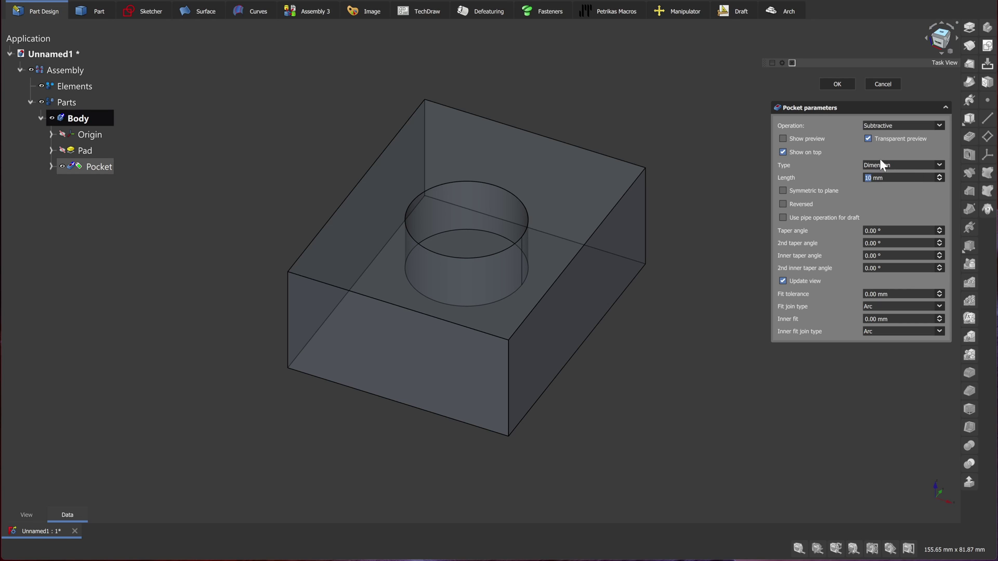
left_click(882, 163)
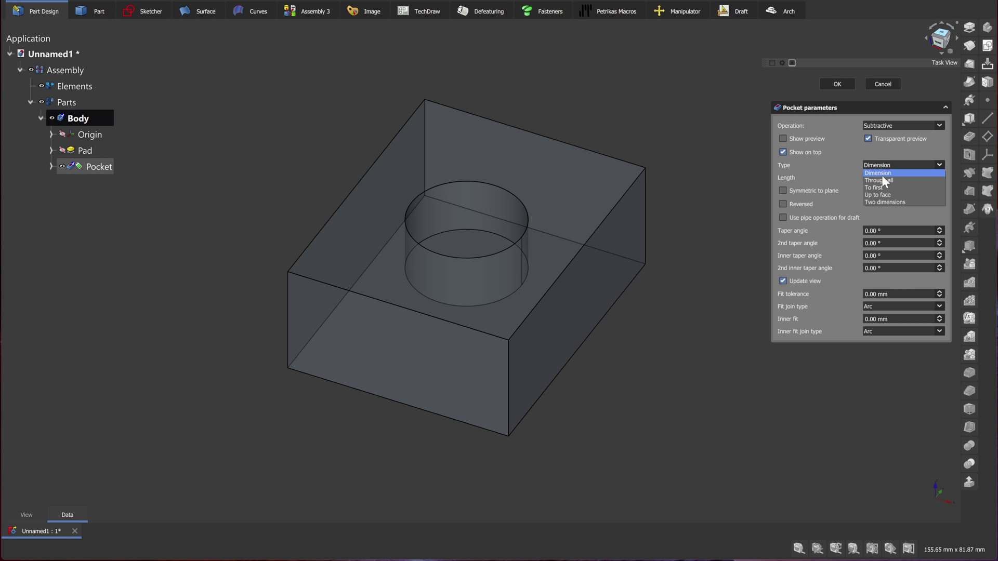
left_click(881, 180)
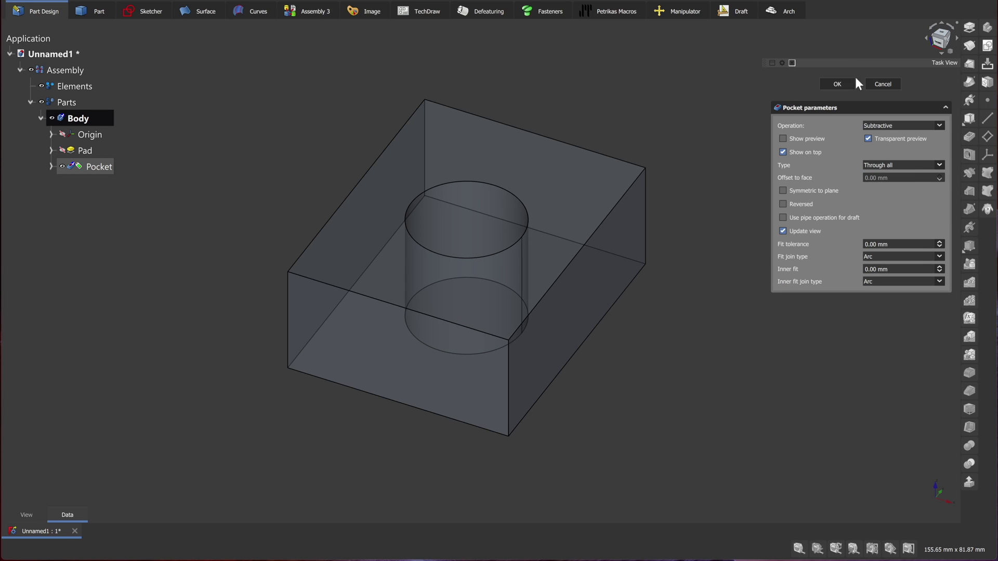
left_click(837, 83)
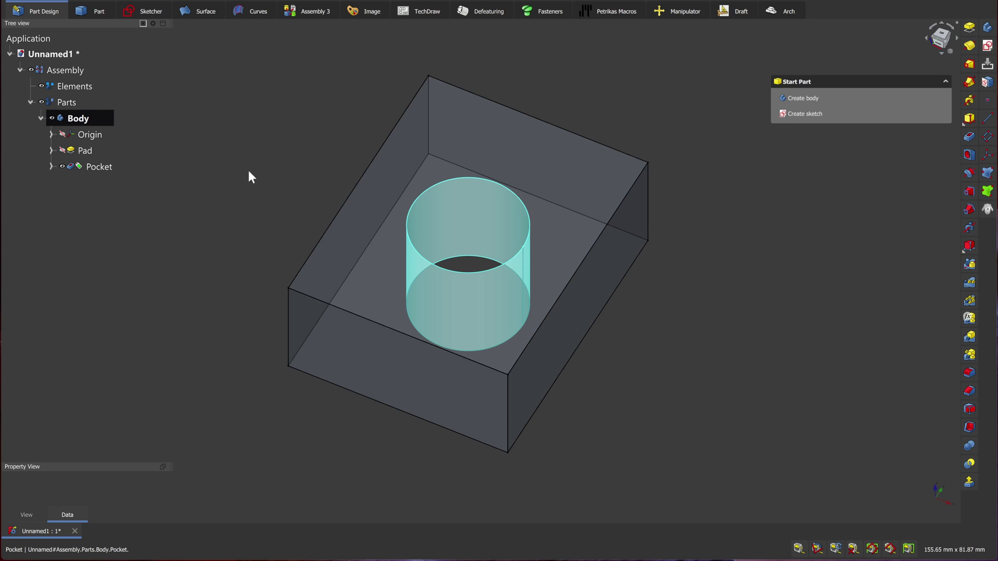
Rename the existing Body to 'Base'.
left_click(83, 120)
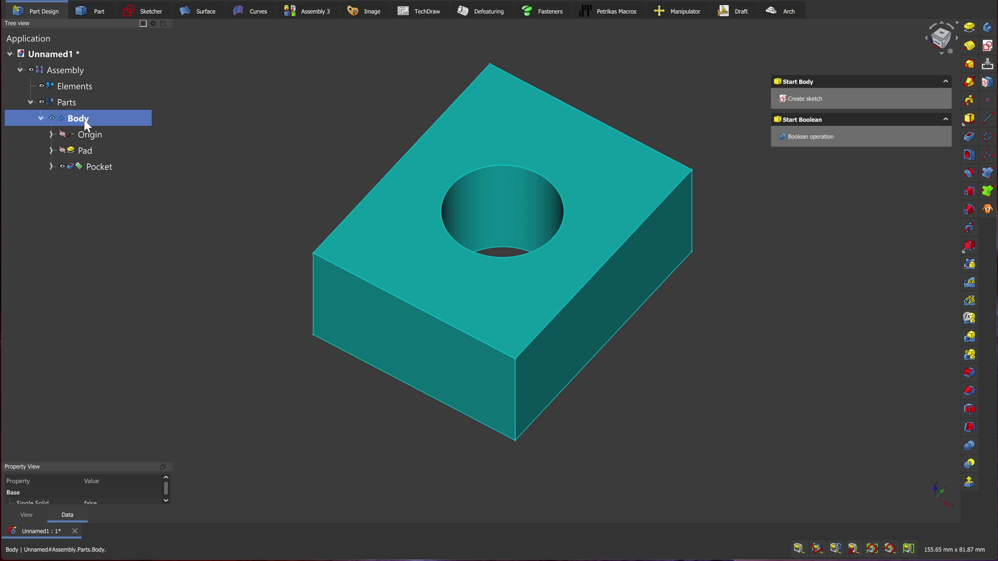
right_click(85, 120)
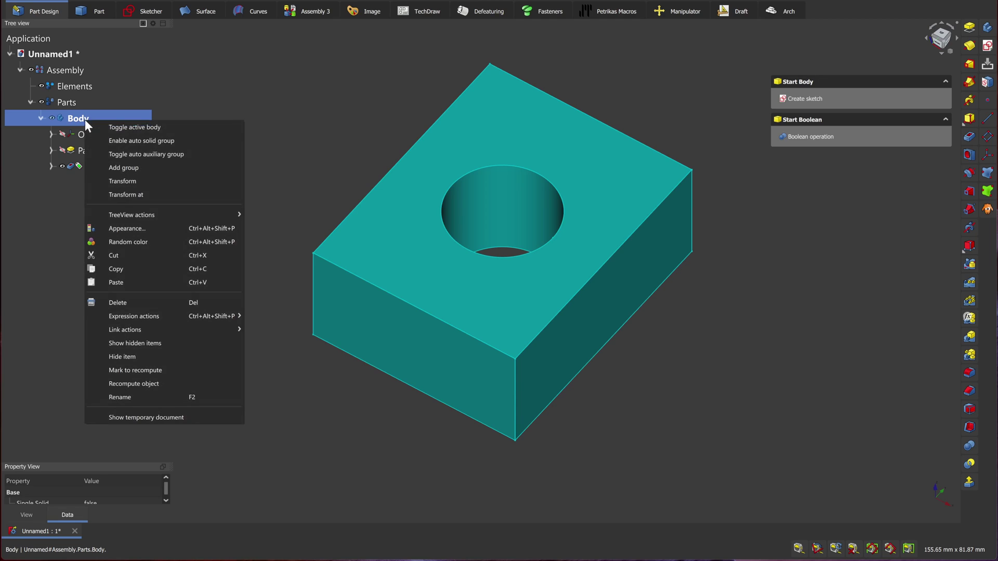
left_click(125, 396)
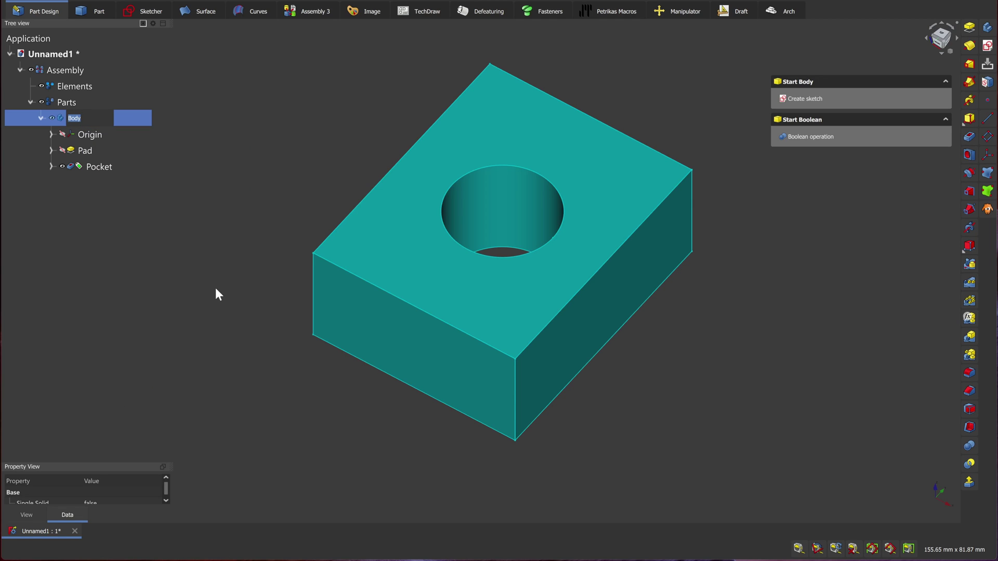
type("Base")
key("Return")
left_click(148, 173)
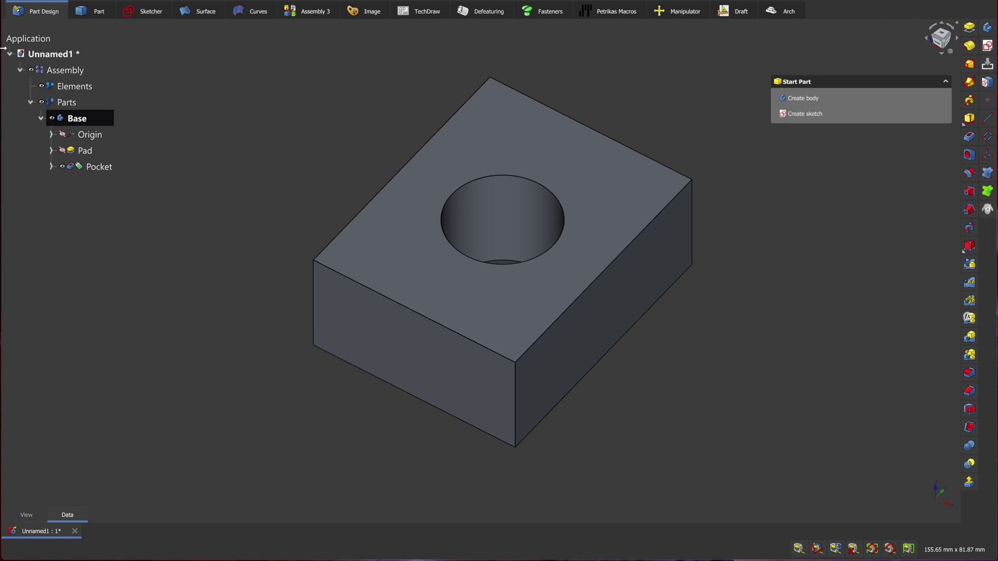
Create a new body, rename it 'Shaft', and move it into Parts.
left_click(987, 27)
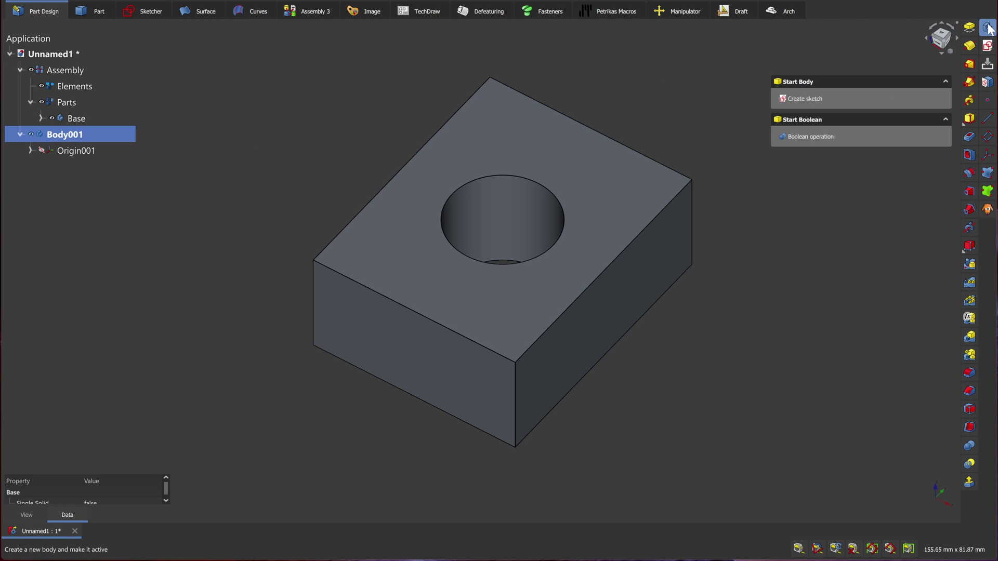
right_click(74, 136)
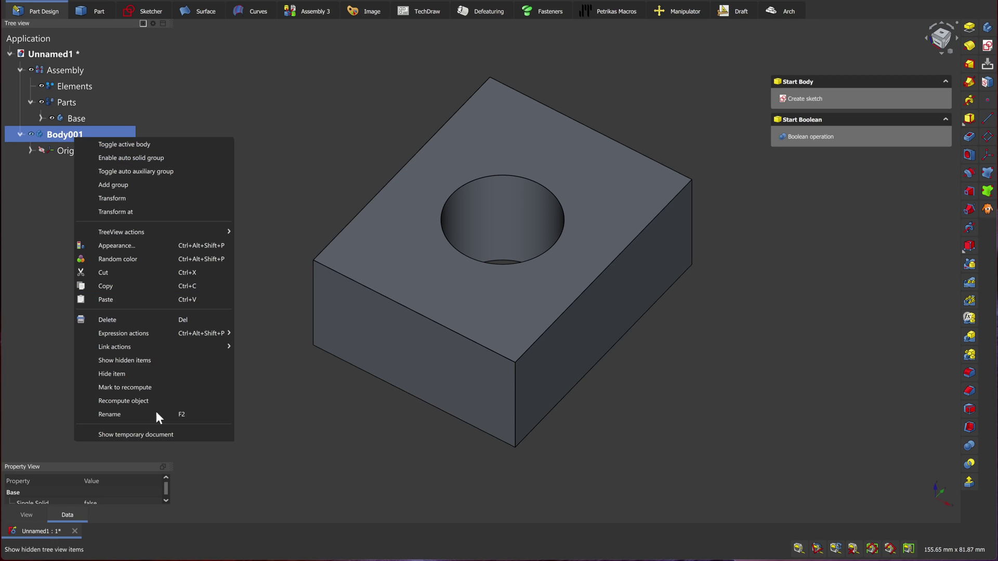
left_click(143, 417)
type("shaft")
key("Return")
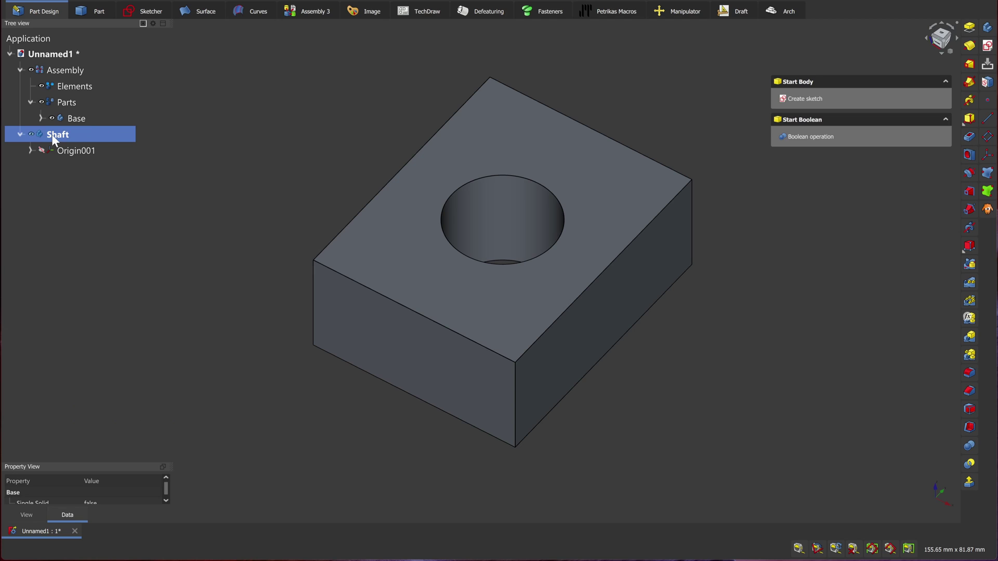
left_click_drag(71, 102, 68, 103)
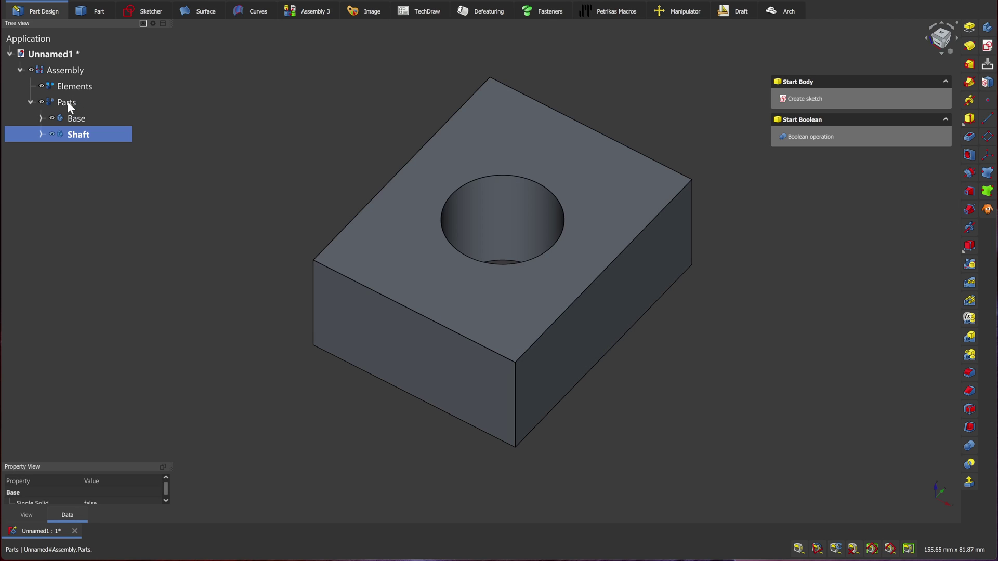
Create a new sketch in the Shaft body attached to its XY plane.
left_click(988, 46)
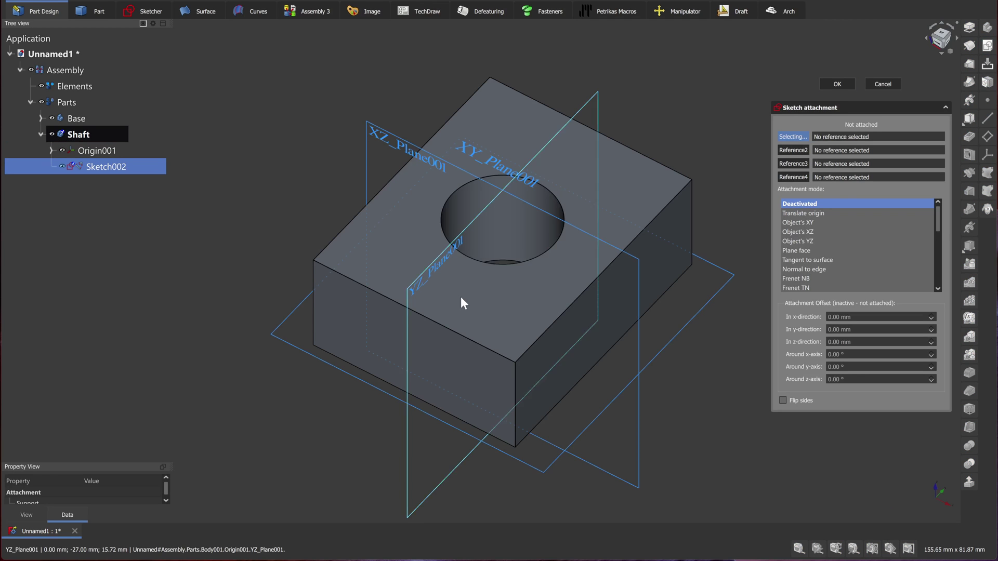
left_click(711, 263)
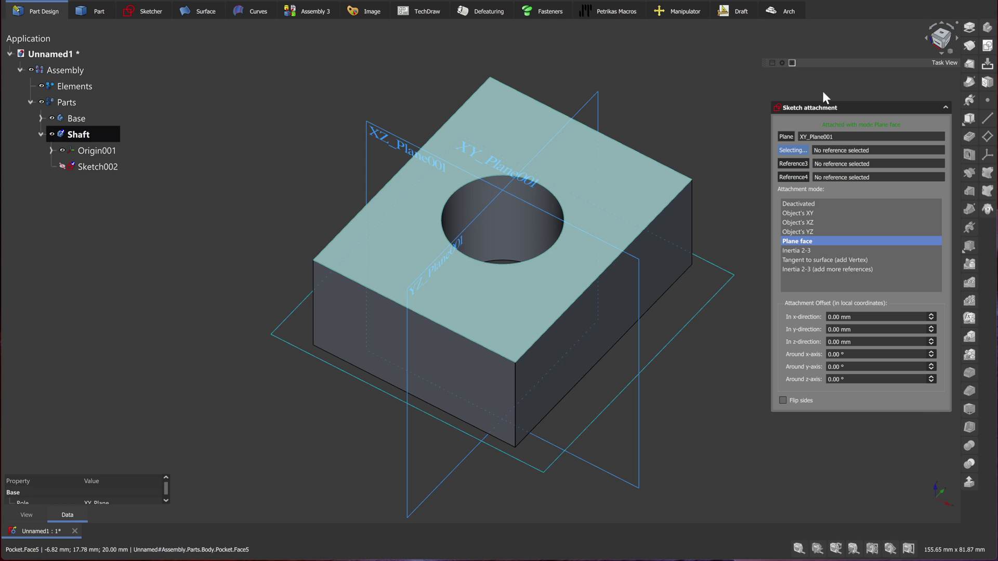
left_click(825, 87)
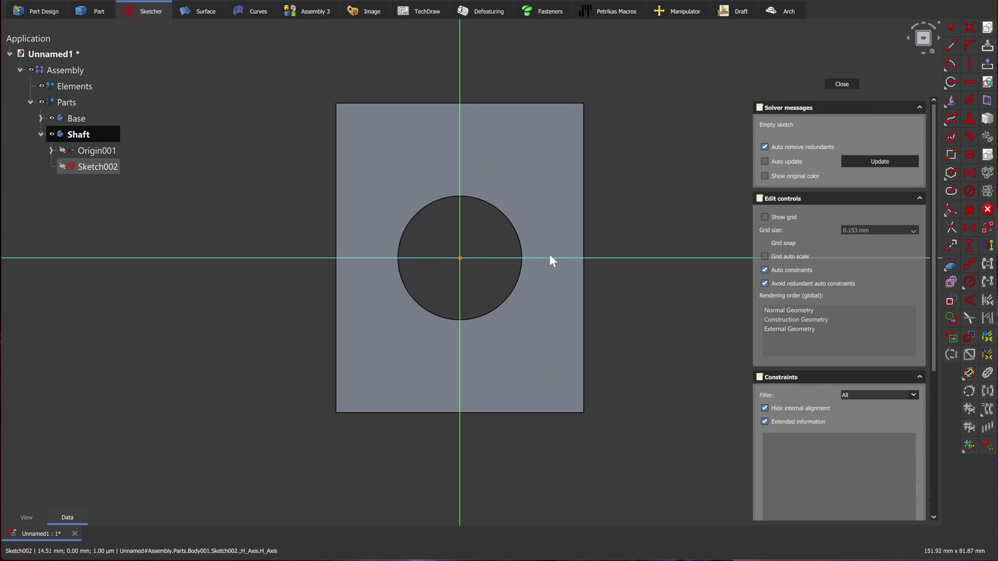
Draw a circle on the origin, constrain its radius to 9 mm, and close the sketch.
key("g")
key("c")
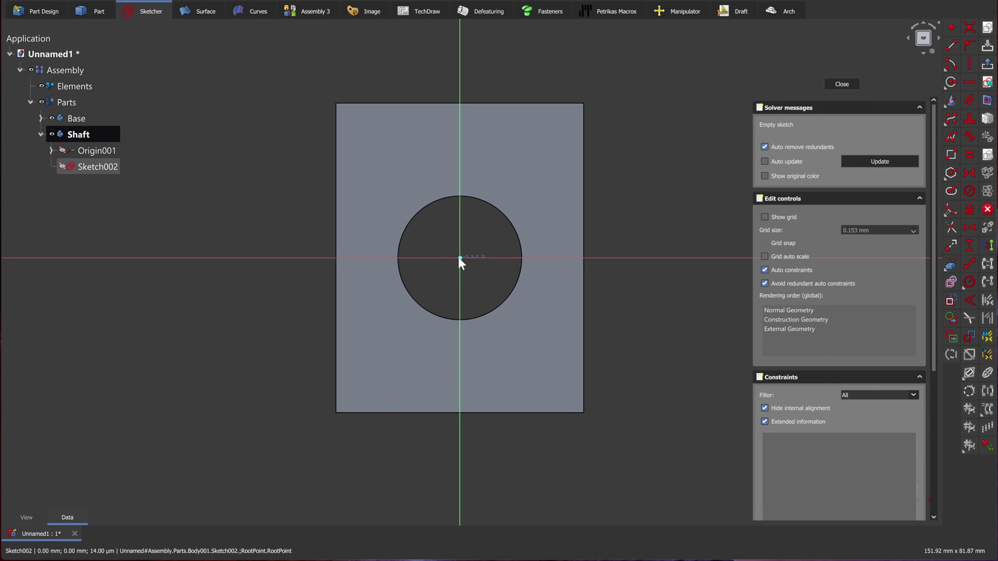
left_click(461, 257)
left_click(496, 221)
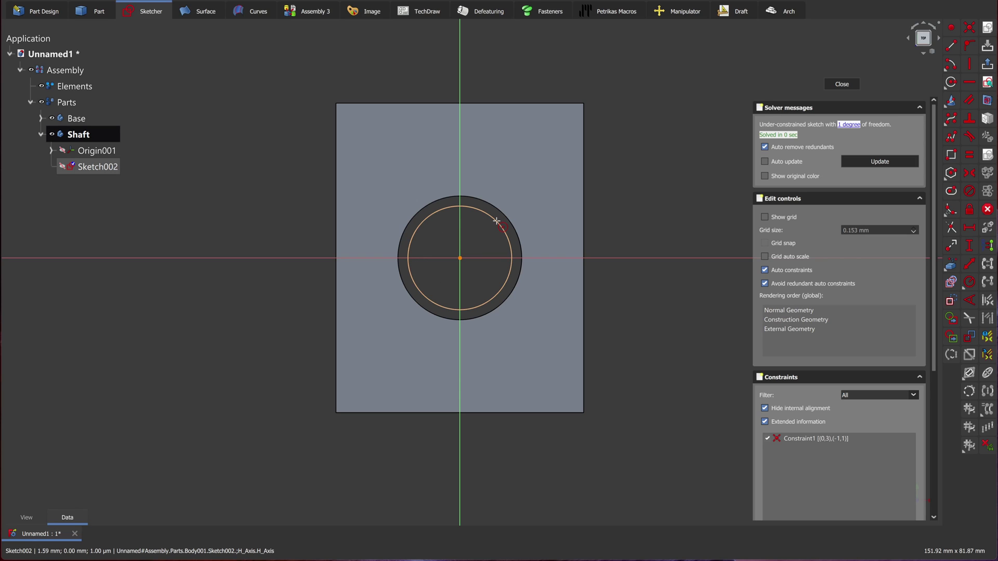
left_click(491, 213)
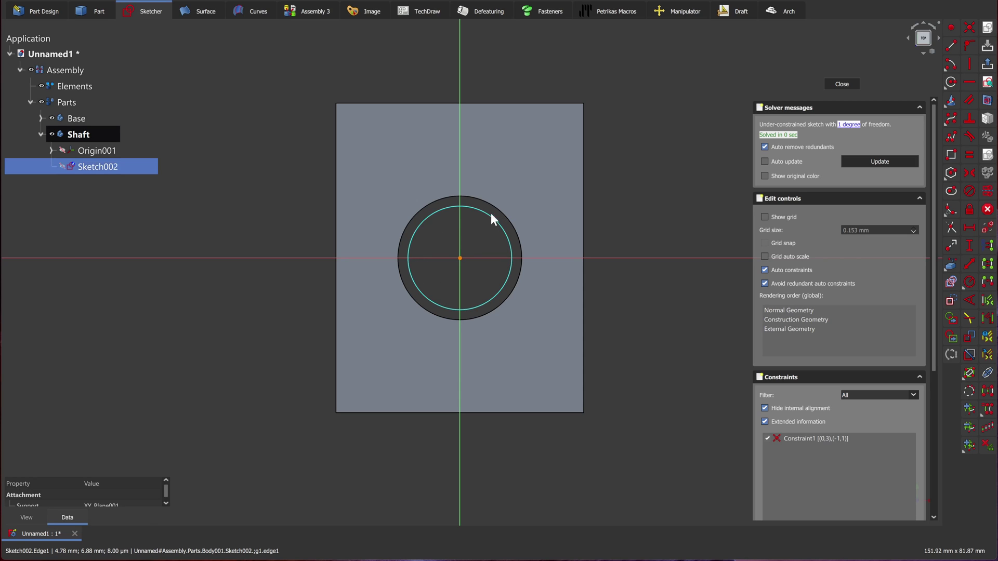
left_click(970, 282)
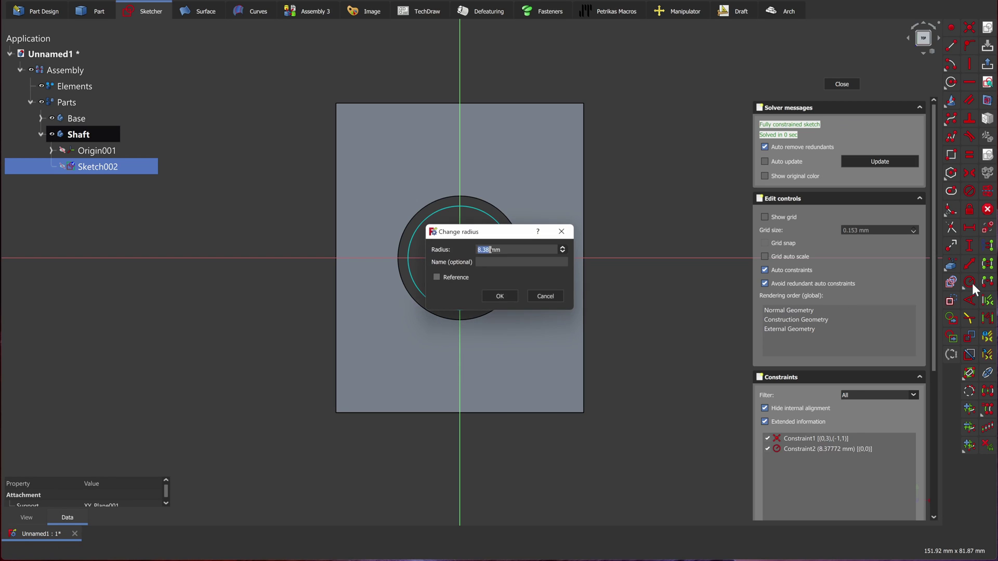
type("9")
left_click(499, 296)
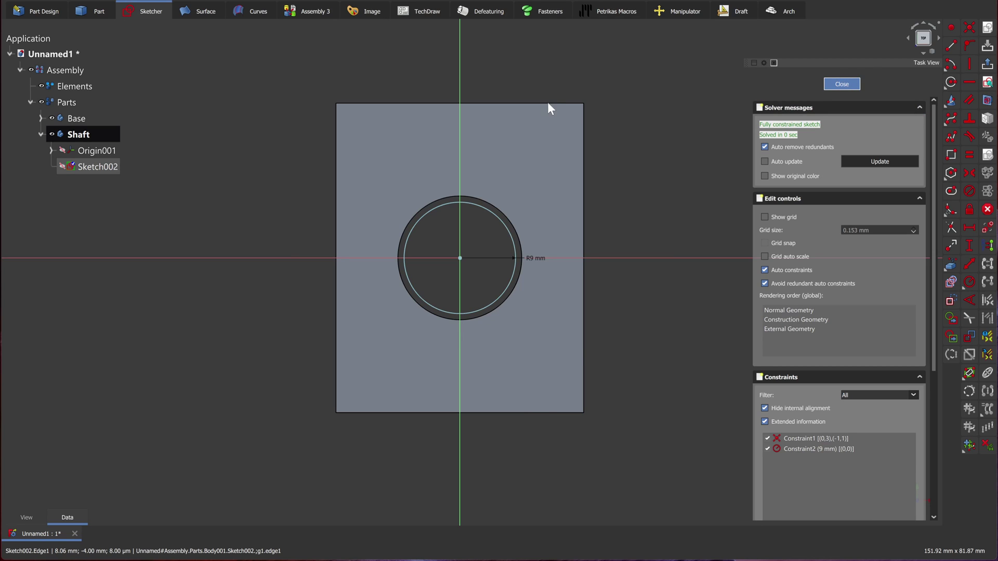
left_click(843, 83)
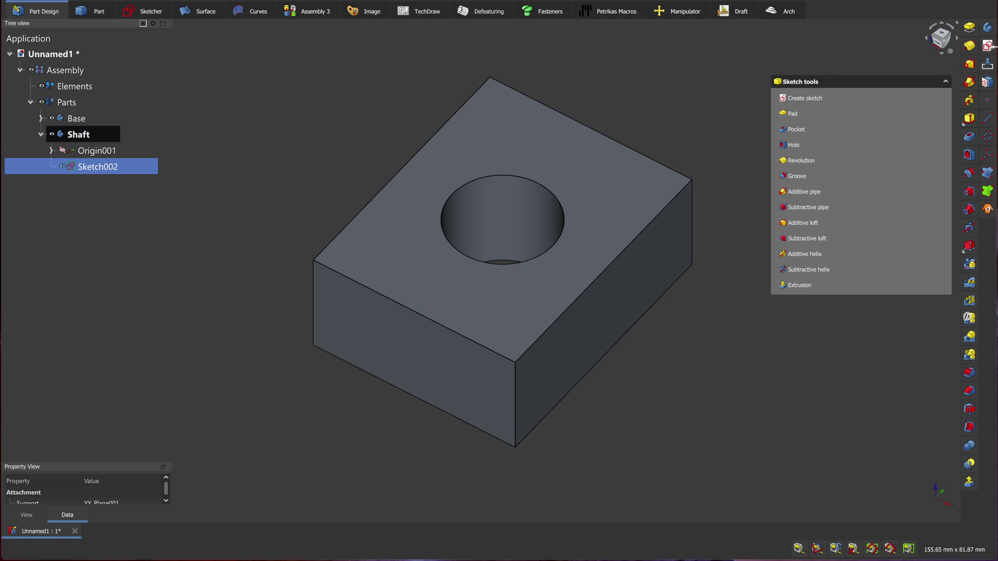
Pad Sketch002 to a length of 50 mm, creating Pad001.
left_click(793, 114)
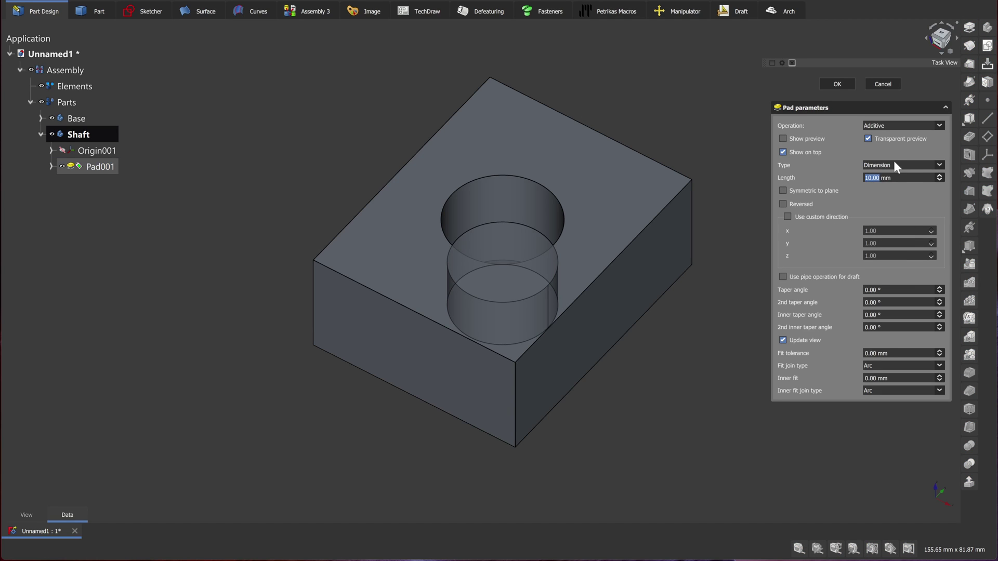
type("50")
key("XF86AudioLowerVolume")
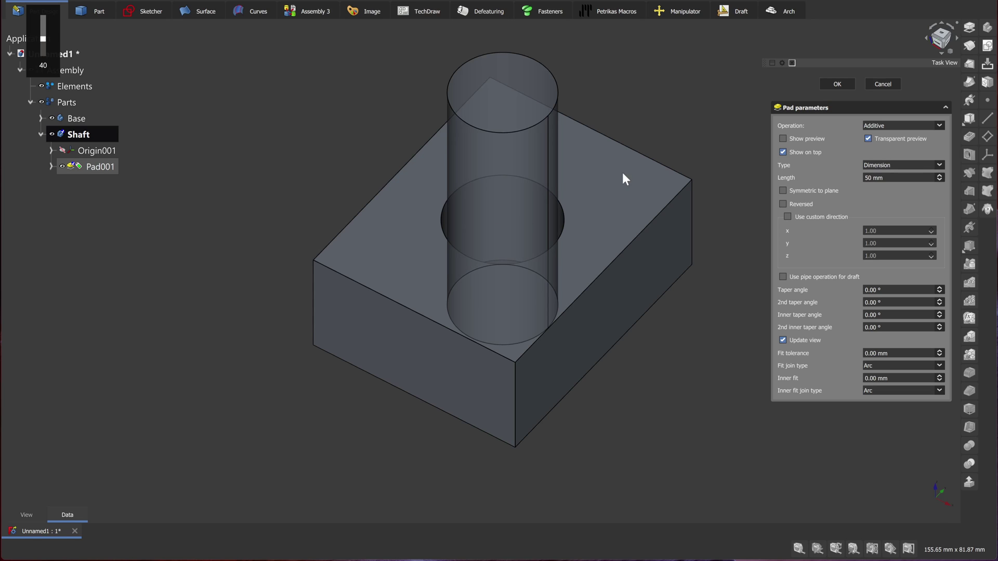
left_click(836, 85)
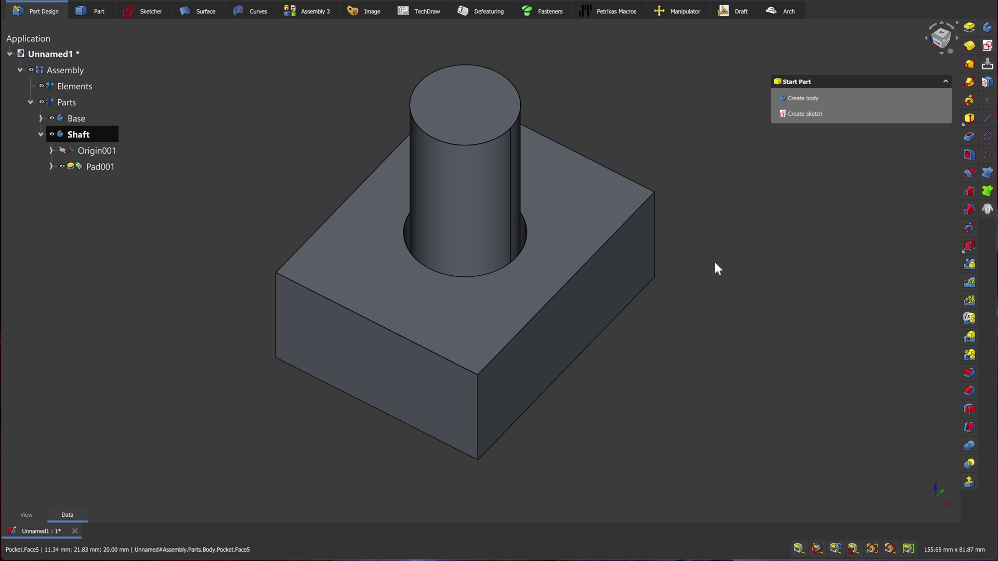
left_click(41, 134)
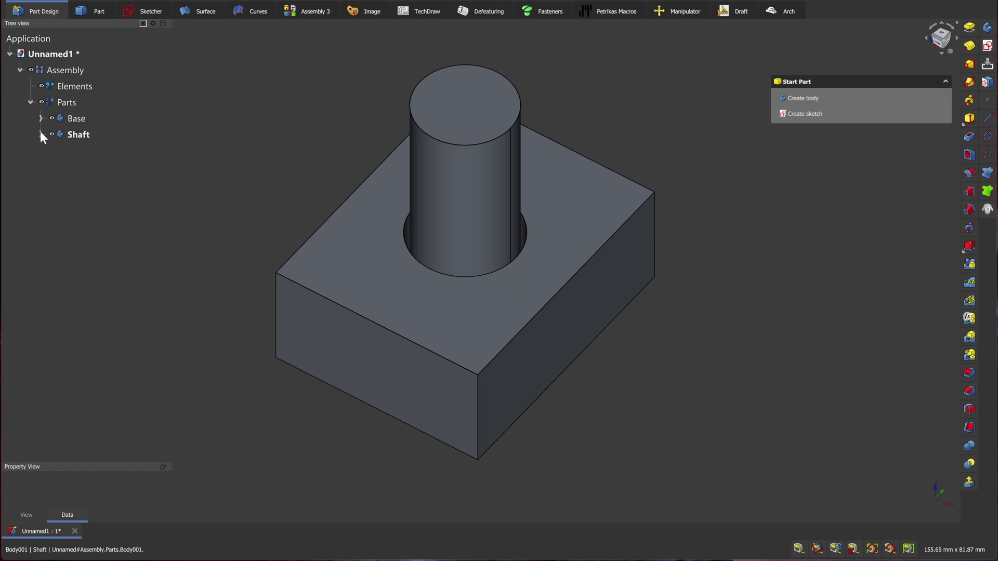
left_click(76, 119)
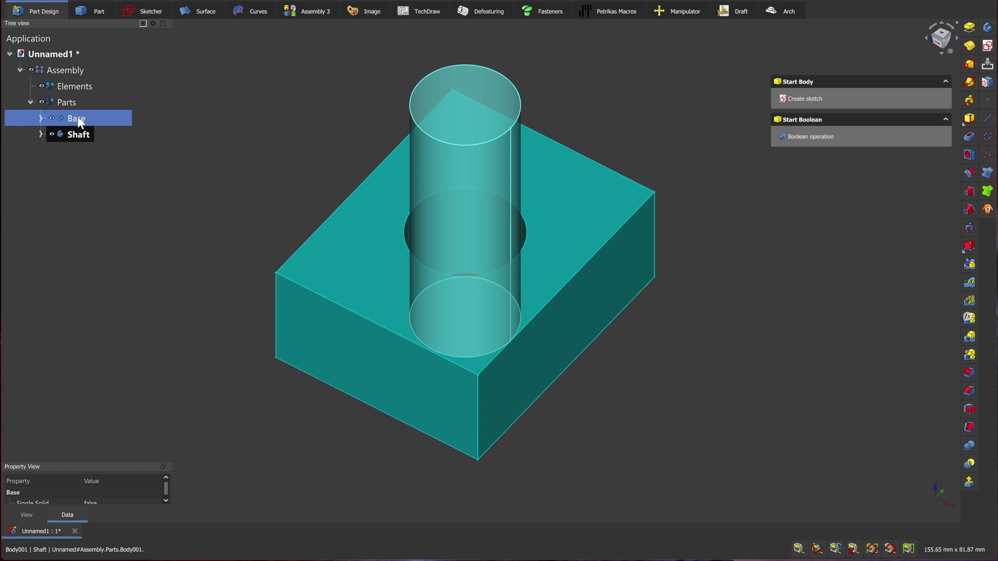
left_click(79, 135)
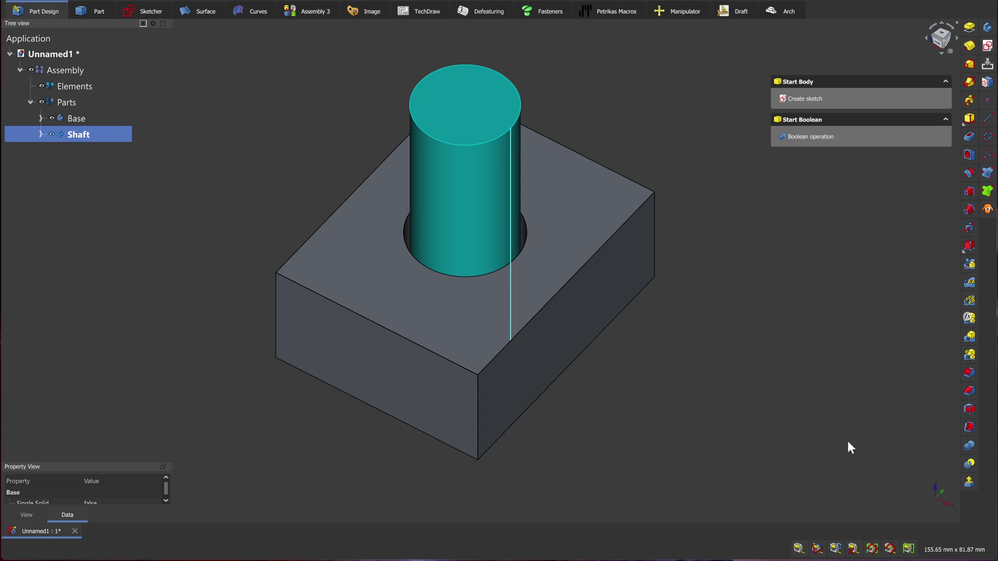
left_click(779, 429)
middle_click_drag(671, 401, 669, 367)
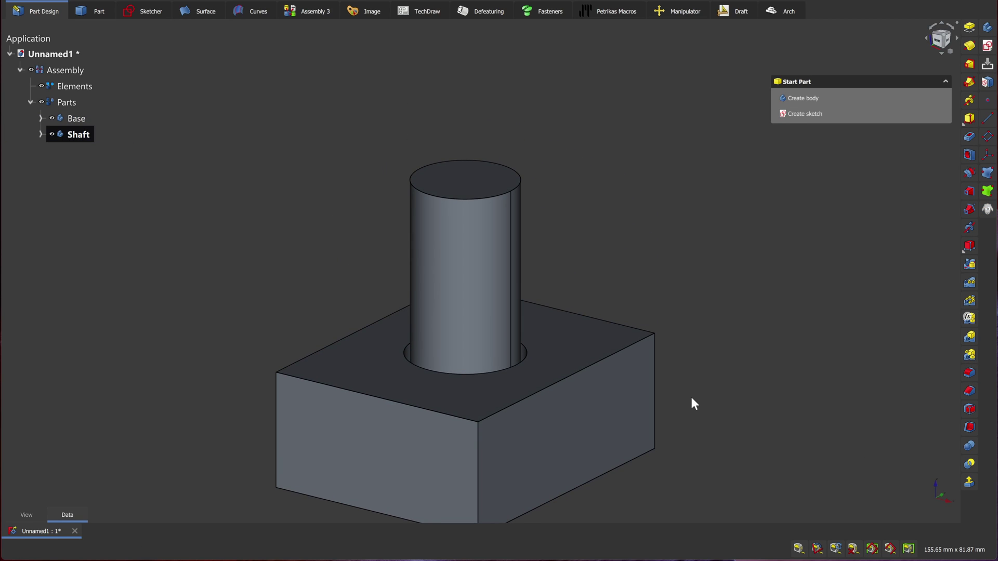
middle_click_drag(693, 403, 743, 234)
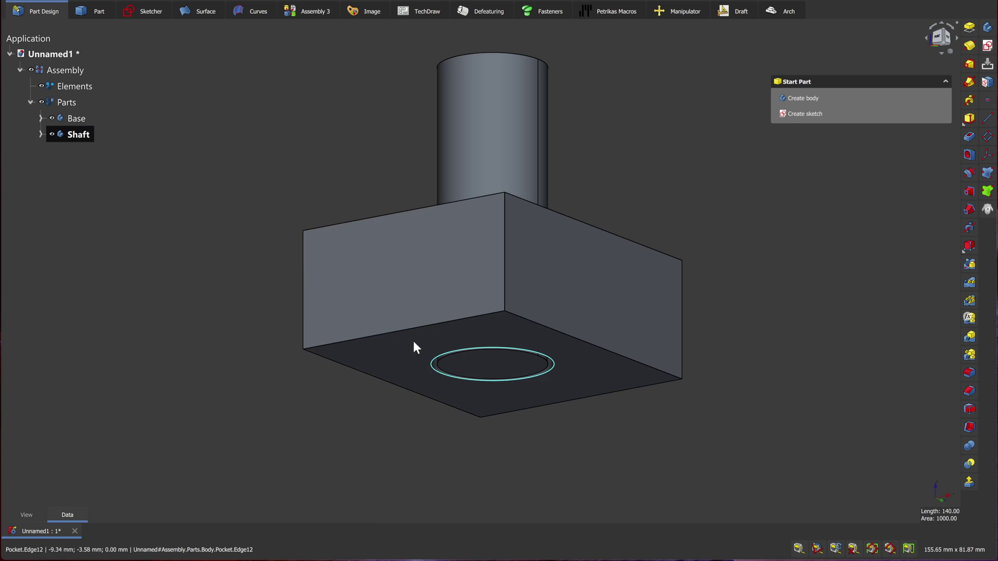
middle_click_drag(718, 232, 707, 339)
middle_click_drag(682, 92, 658, 125)
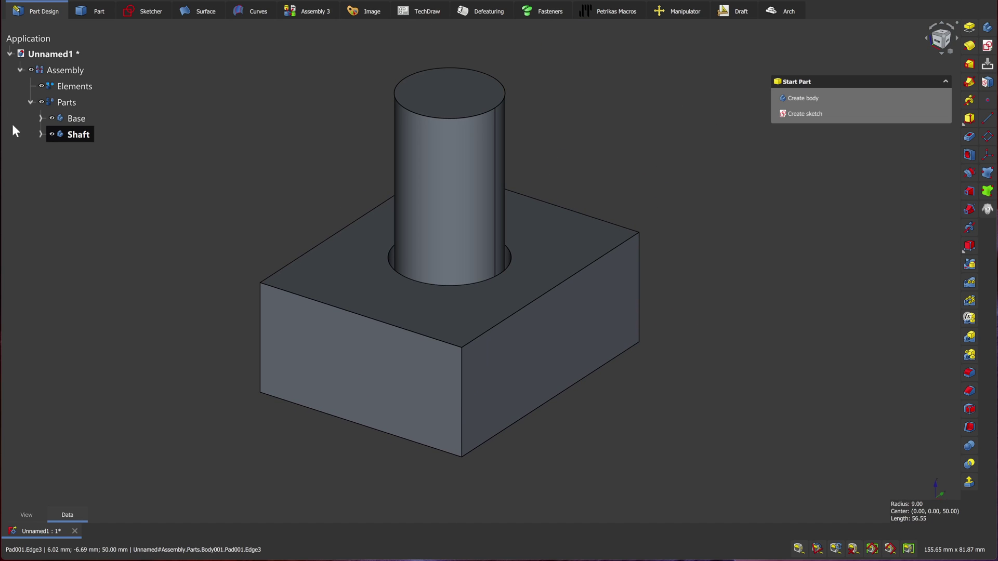
right_click(75, 137)
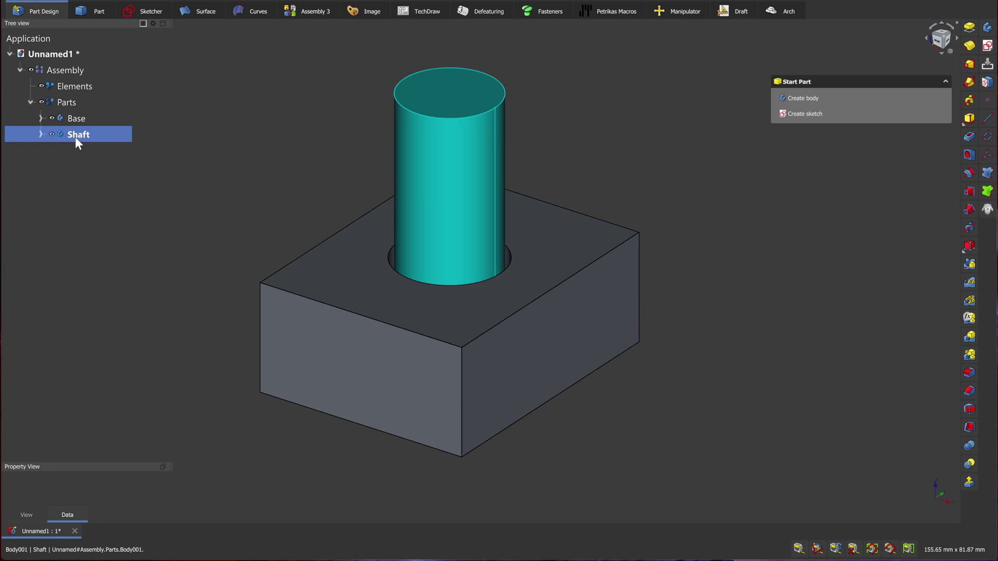
Switch to the Assembly 3 workbench and select the Shaft part.
left_click(279, 83)
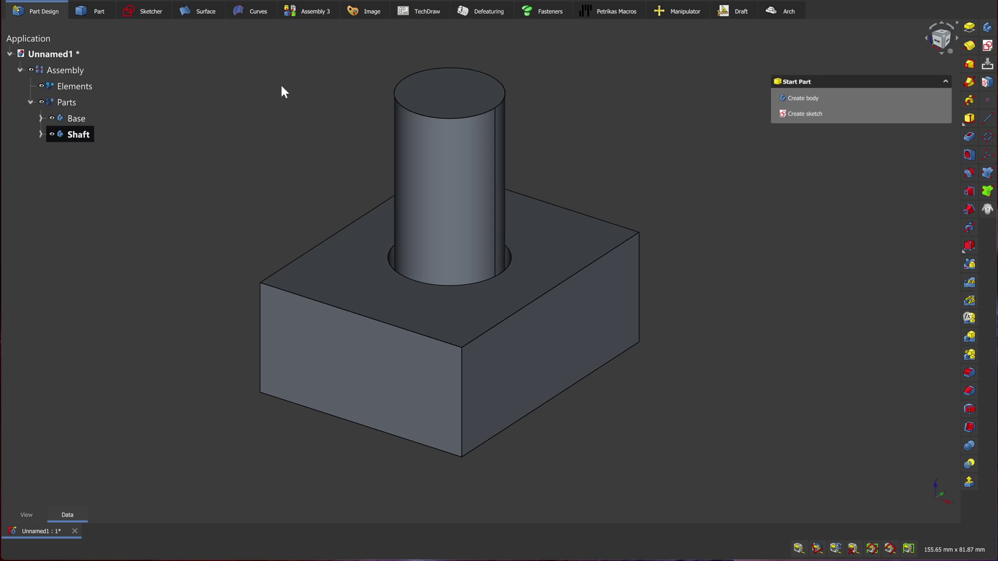
left_click(305, 14)
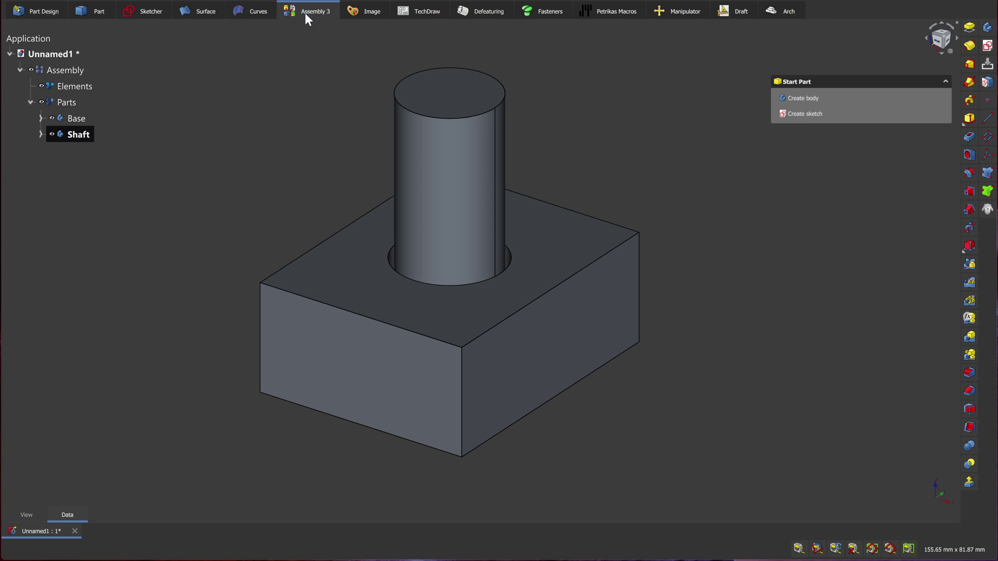
left_click(73, 134)
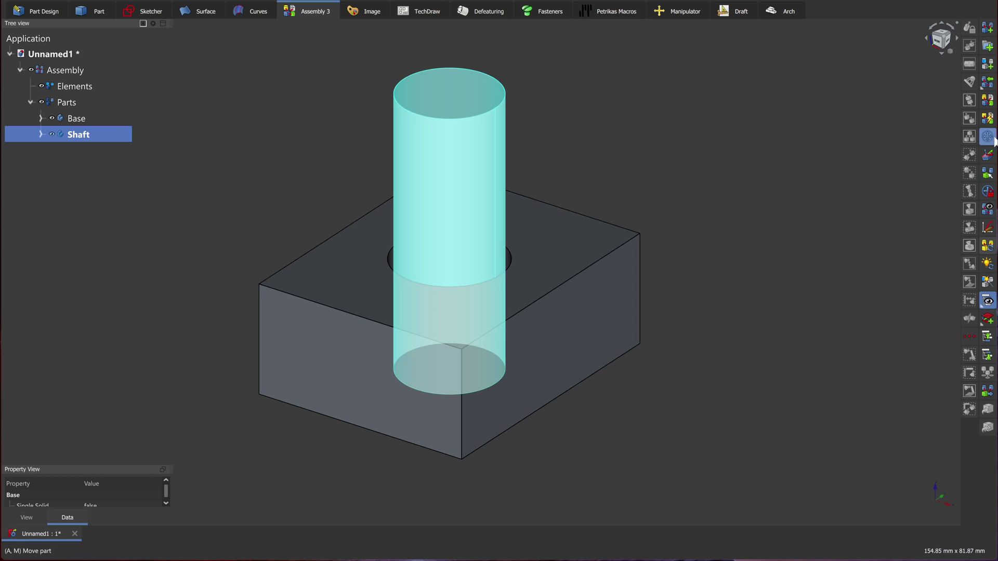
Move the Shaft 21 mm along X, 8 mm along Z and along Y, out of the hole.
left_click(988, 155)
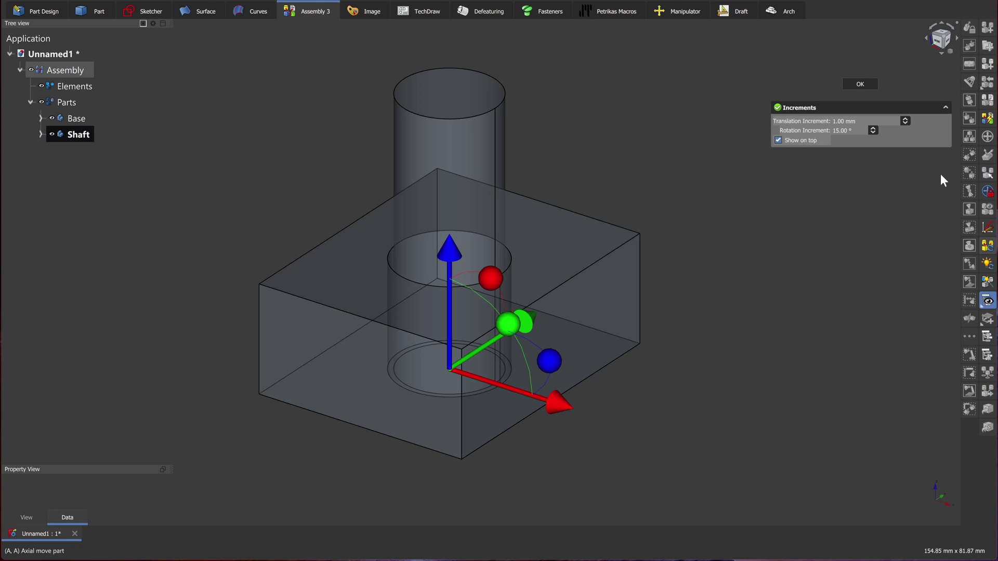
left_click_drag(552, 408, 671, 445)
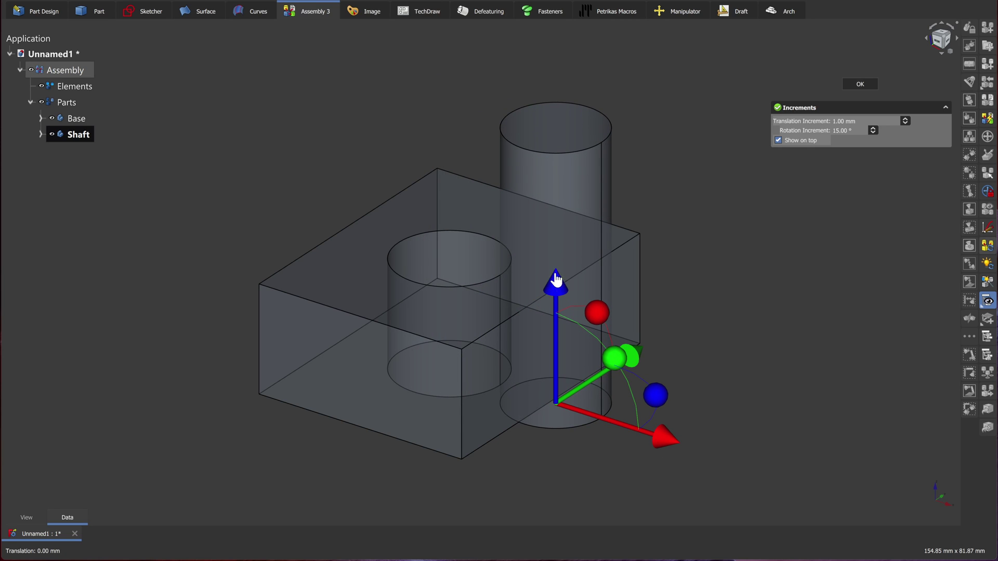
left_click_drag(554, 272, 551, 206)
middle_click_drag(709, 283, 600, 326)
scroll(600, 326, "up", 3)
left_click_drag(779, 196, 832, 186)
left_click(859, 84)
middle_click_drag(822, 204, 712, 210)
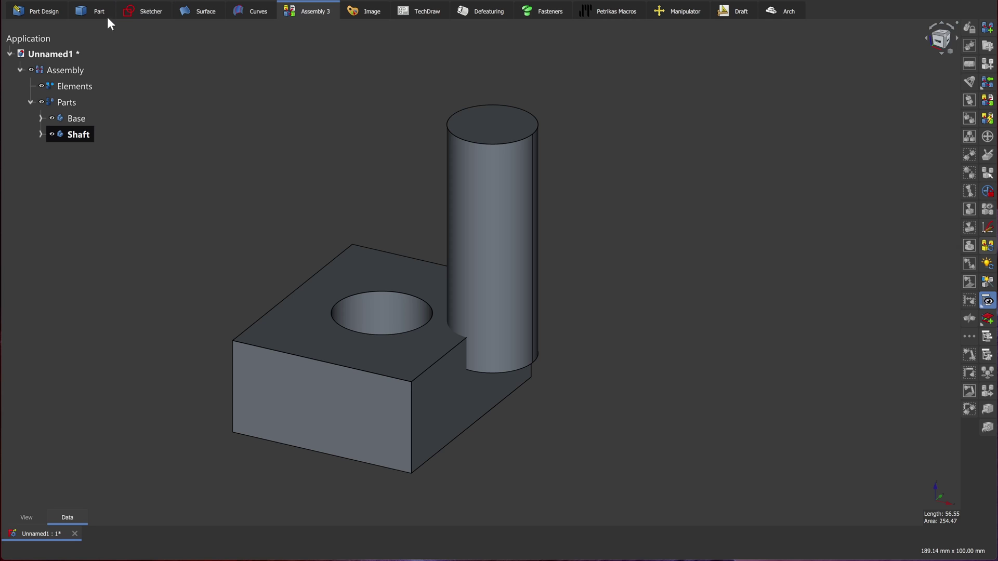
Back in Part Design, start a new sketch on the shaft's top face.
left_click(26, 10)
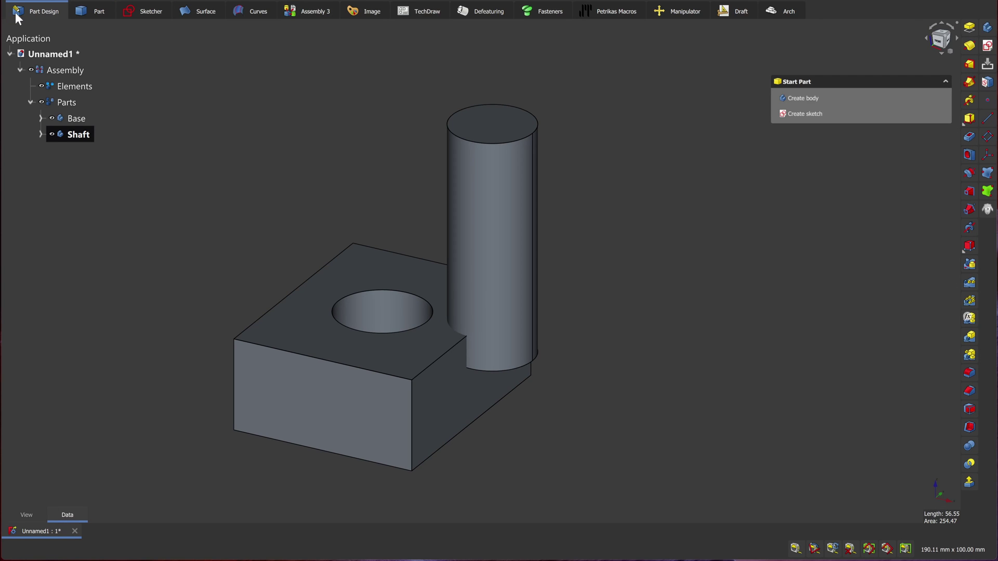
left_click(475, 125)
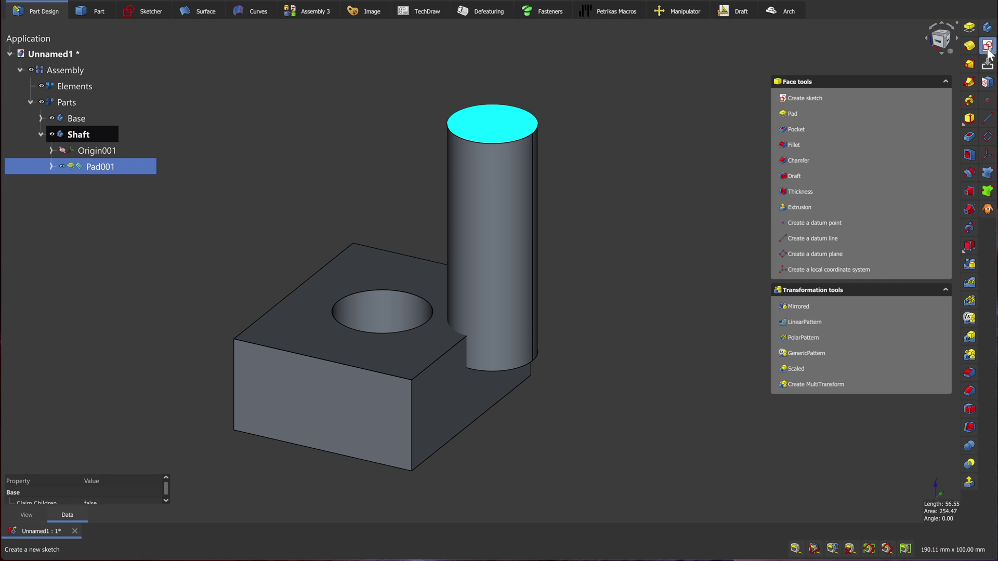
left_click(987, 46)
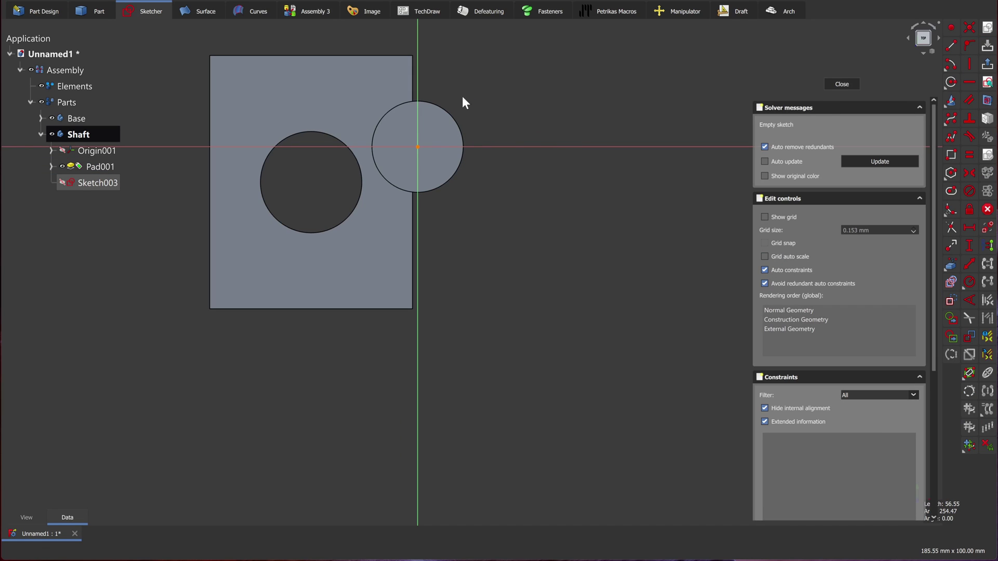
middle_click_drag(463, 95, 529, 140)
scroll(532, 142, "up", 2)
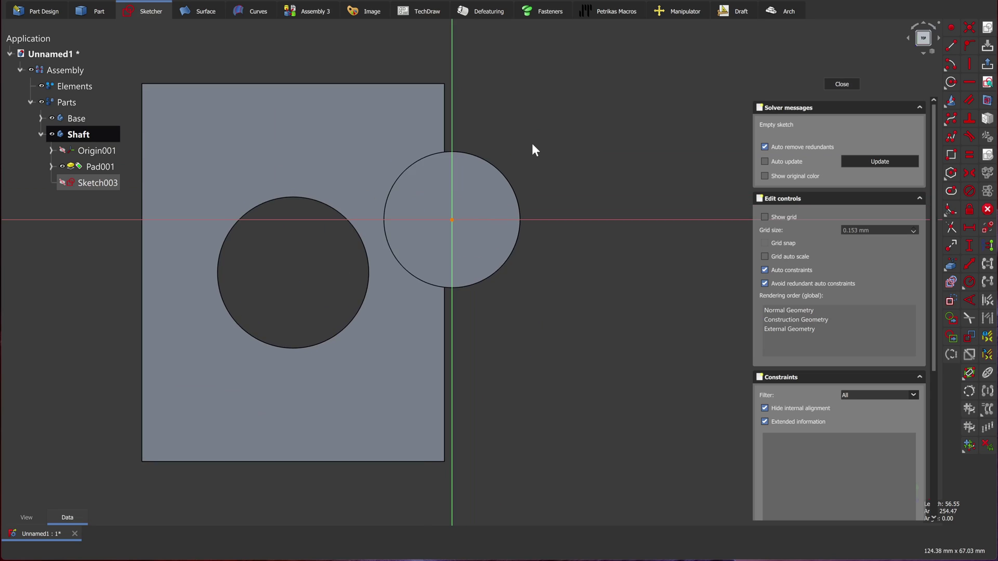
scroll(532, 145, "up", 1)
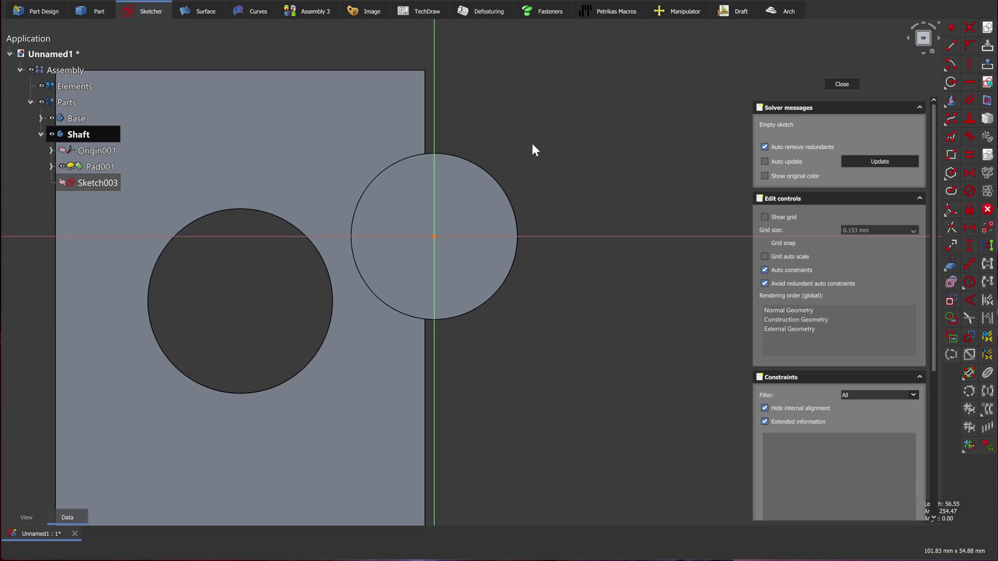
Bring the shaft's outer circular edge into the sketch as external geometry.
left_click(950, 268)
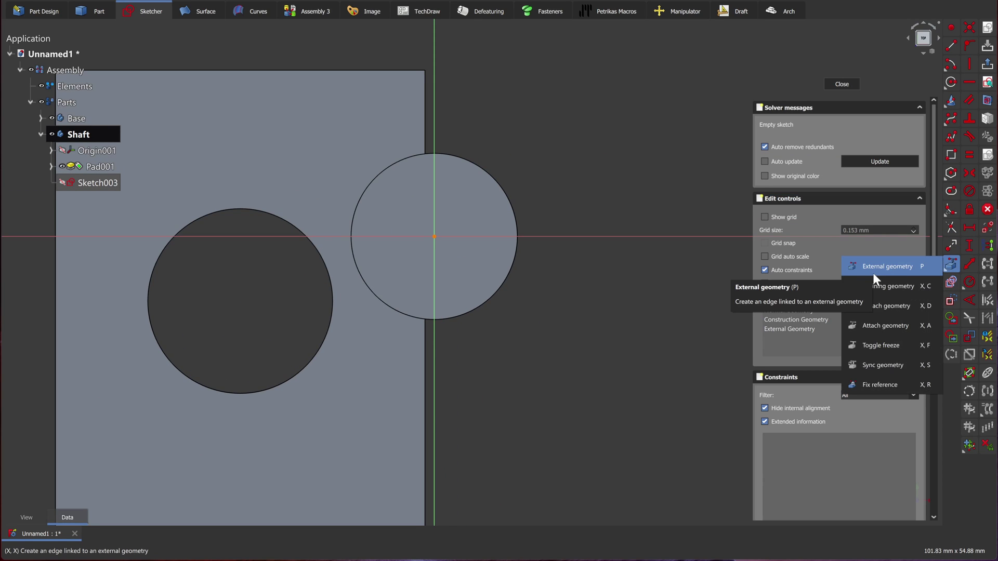
left_click(874, 273)
left_click(494, 179)
right_click(552, 162)
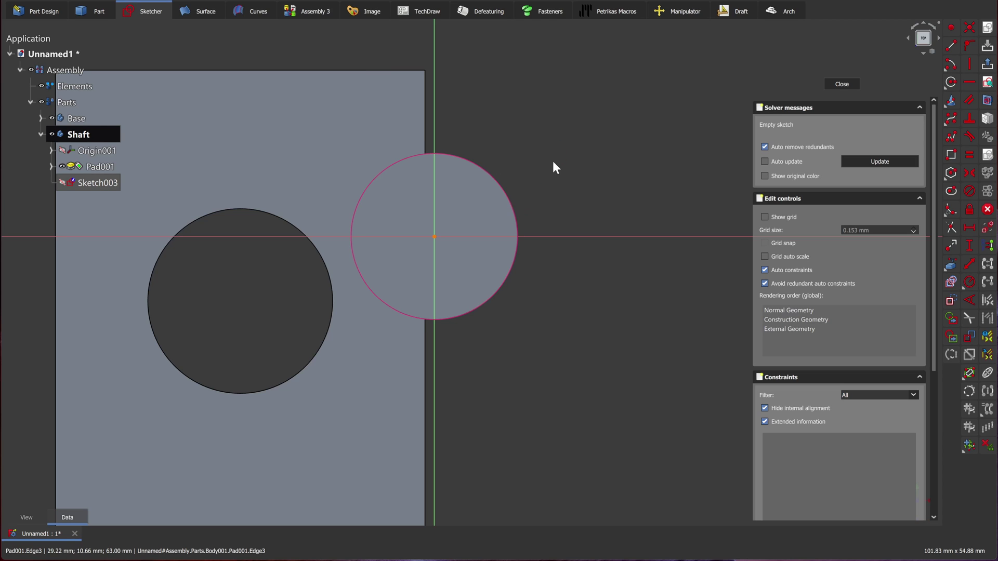
left_click(969, 263)
key("Escape")
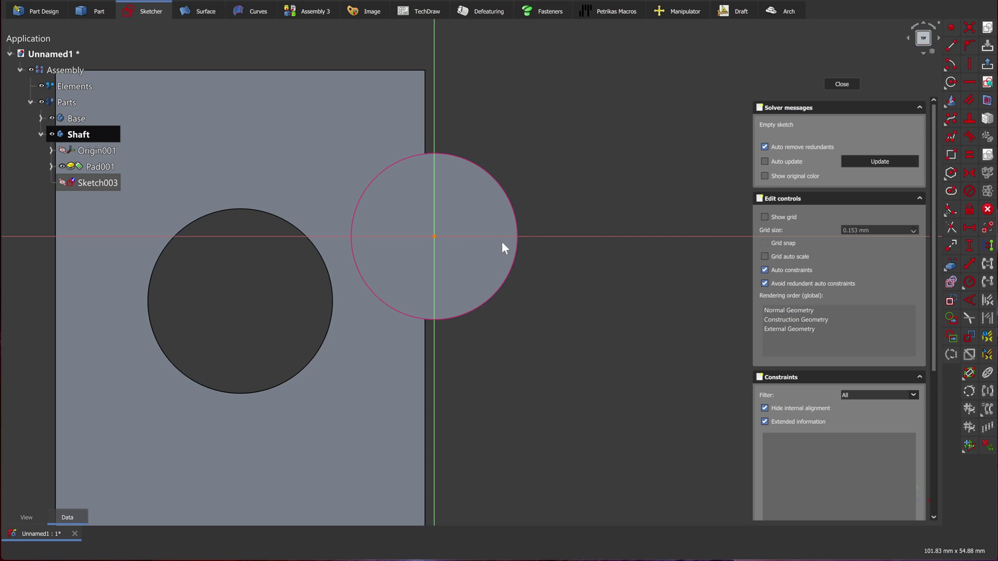
Draw a small circle centred on the rim, constrain its centre onto the horizontal axis, and close.
left_click(951, 82)
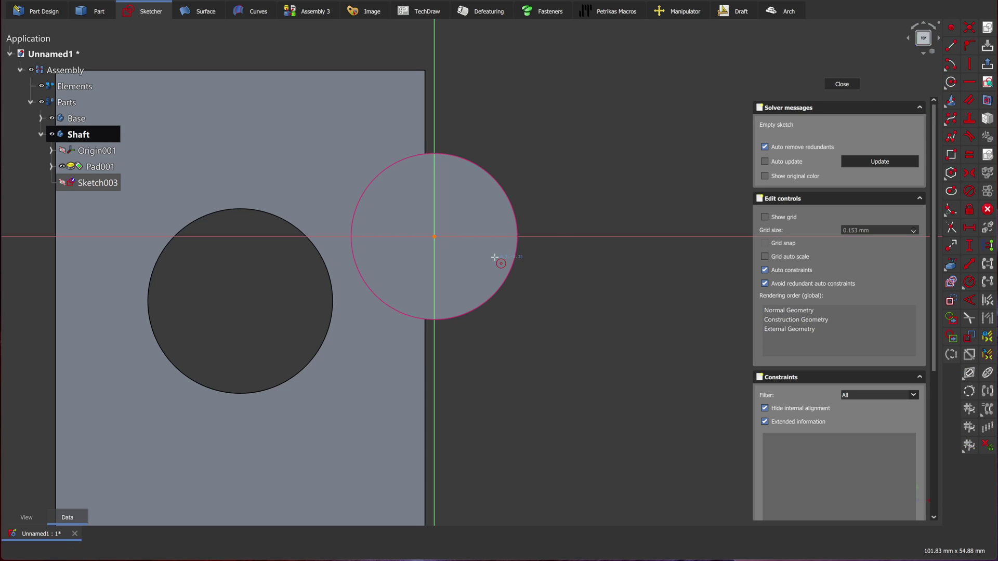
left_click(516, 210)
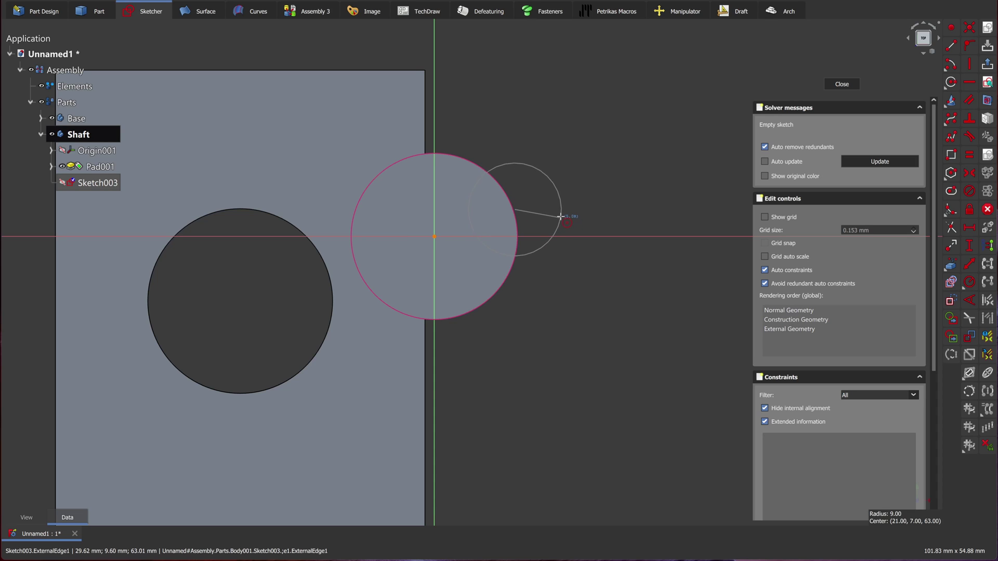
left_click(546, 215)
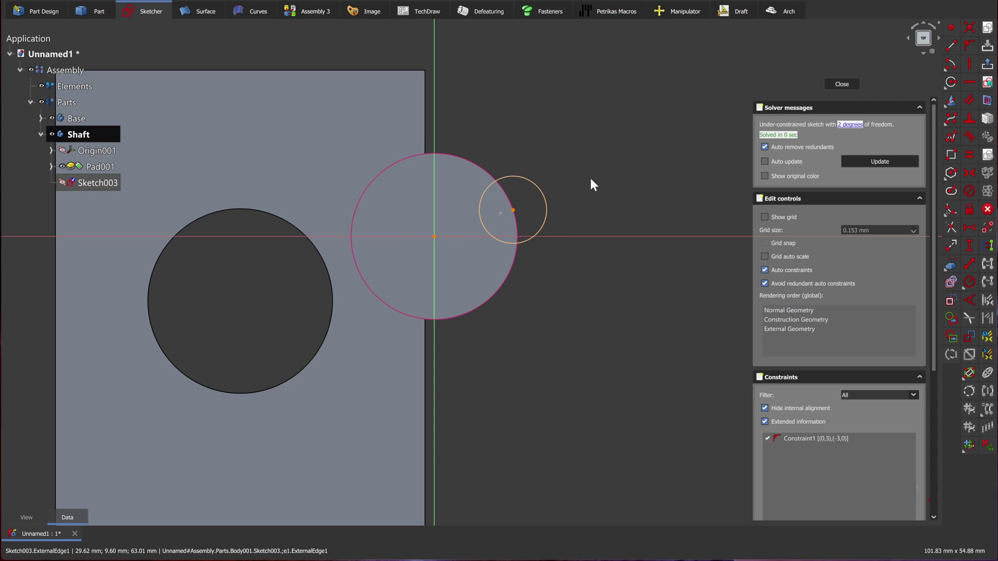
left_click(966, 44)
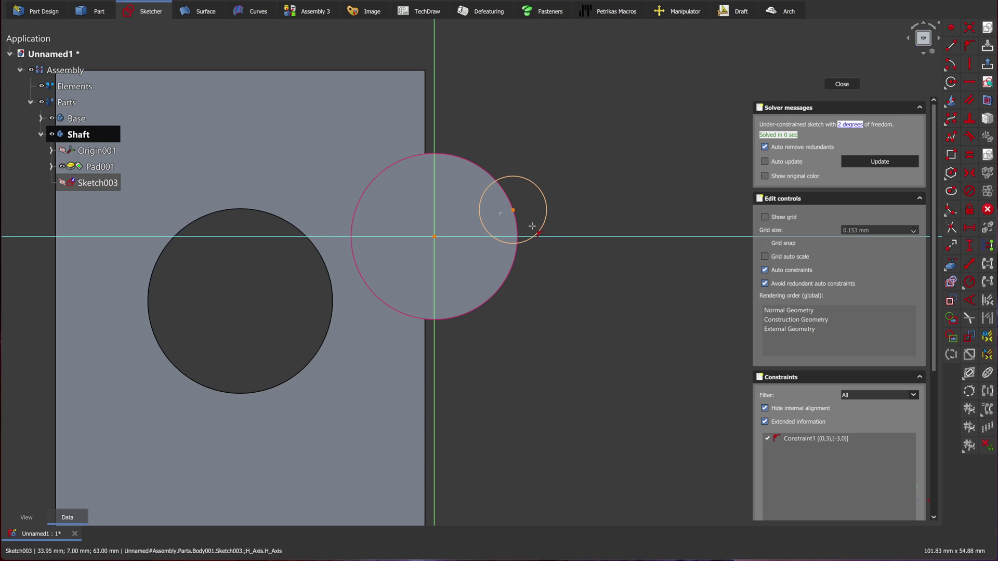
left_click(511, 211)
left_click(549, 237)
key("Escape")
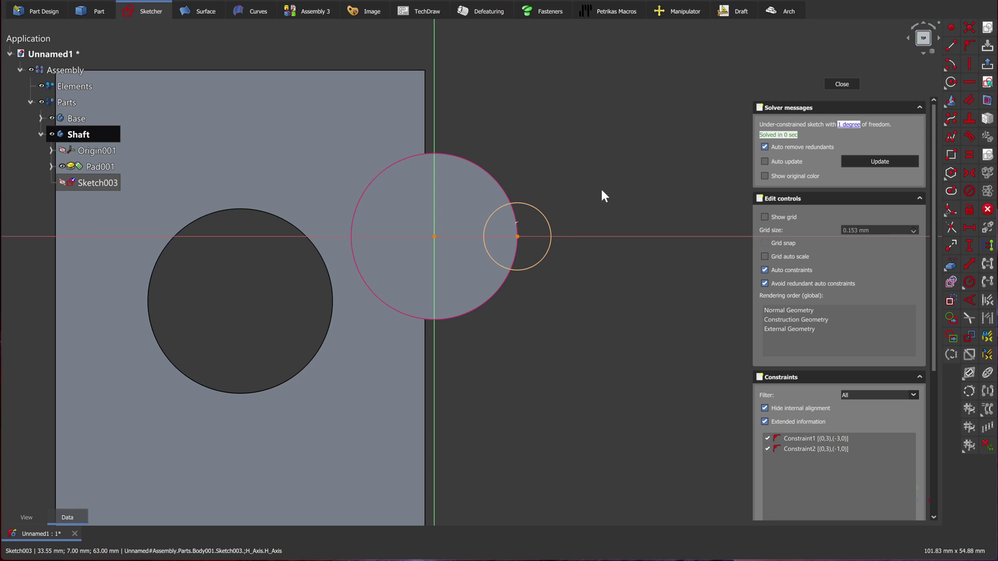
left_click(842, 84)
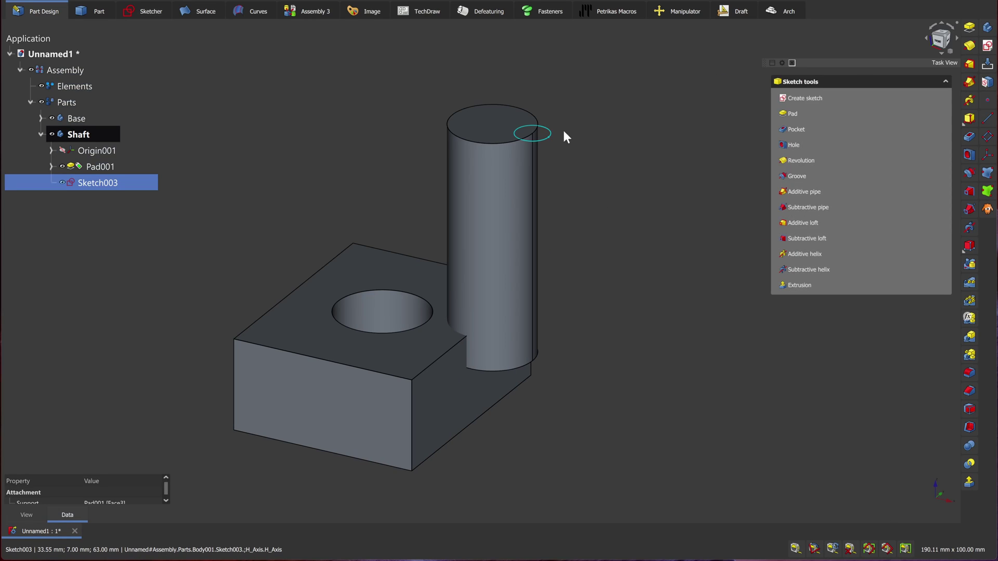
Pocket Sketch003 10 mm deep to notch the shaft's top, creating Pocket001.
left_click(971, 137)
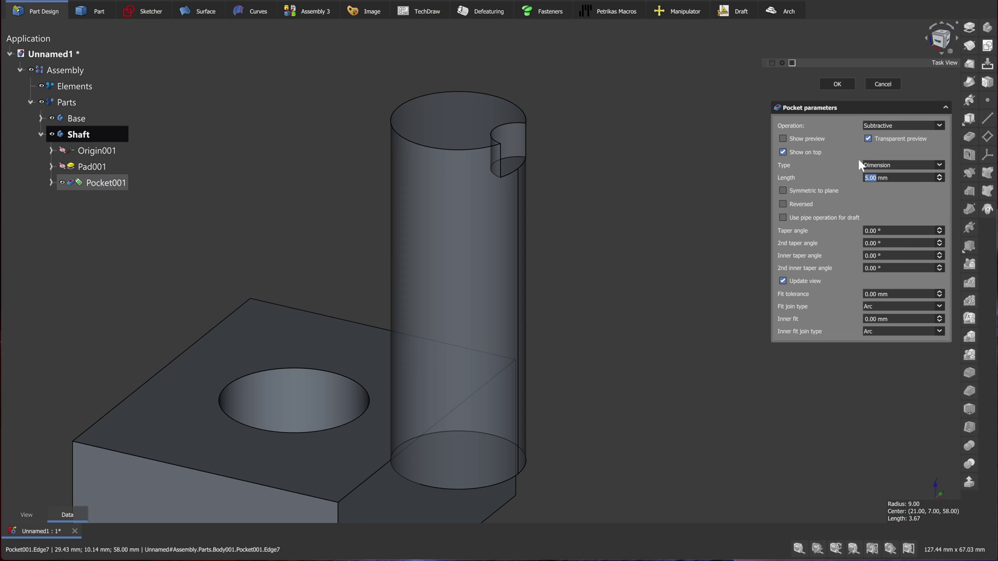
scroll(893, 178, "up", 5)
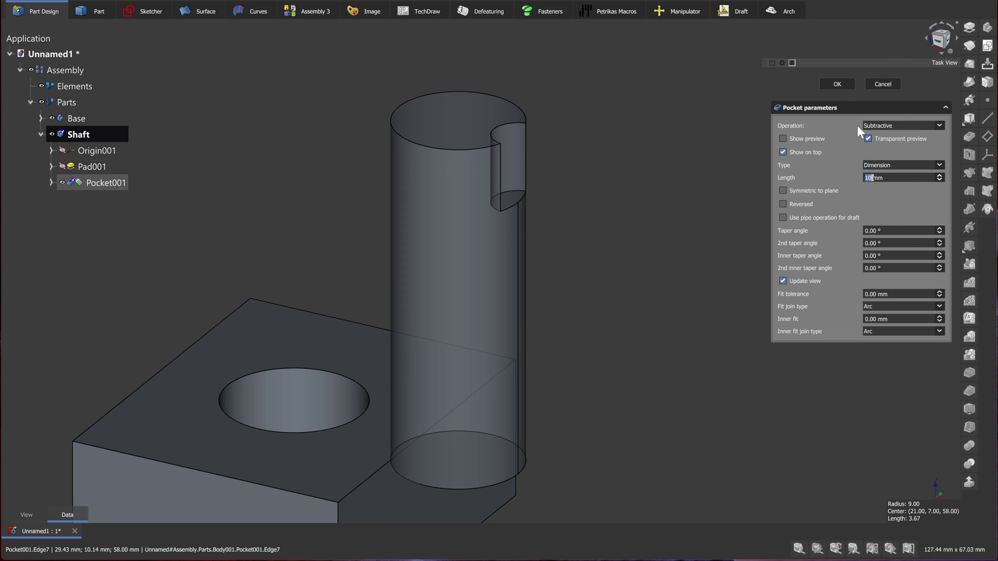
left_click(838, 83)
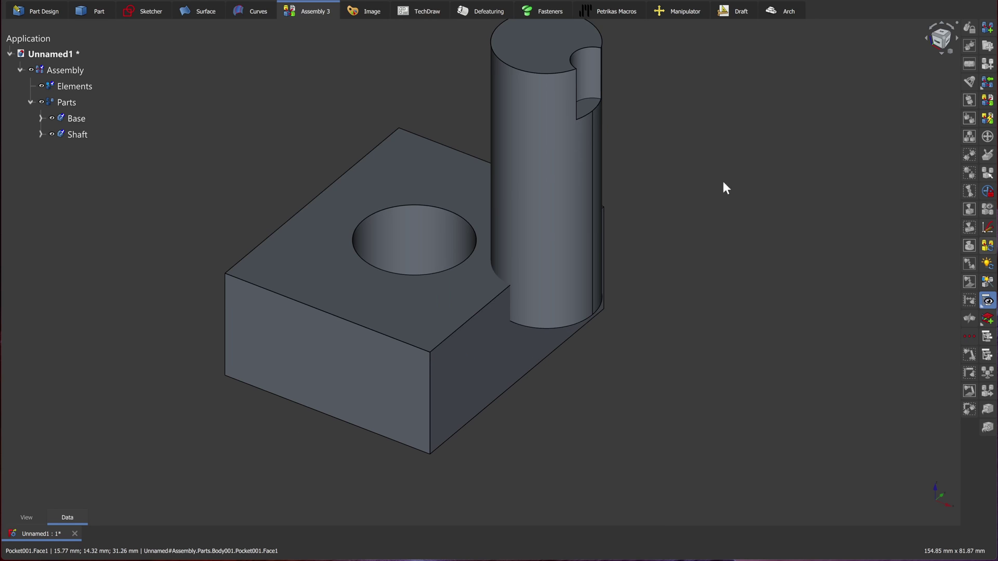
Orbit to the underside and fix the Base's bottom face with a Locked constraint.
middle_click_drag(712, 428, 496, 398)
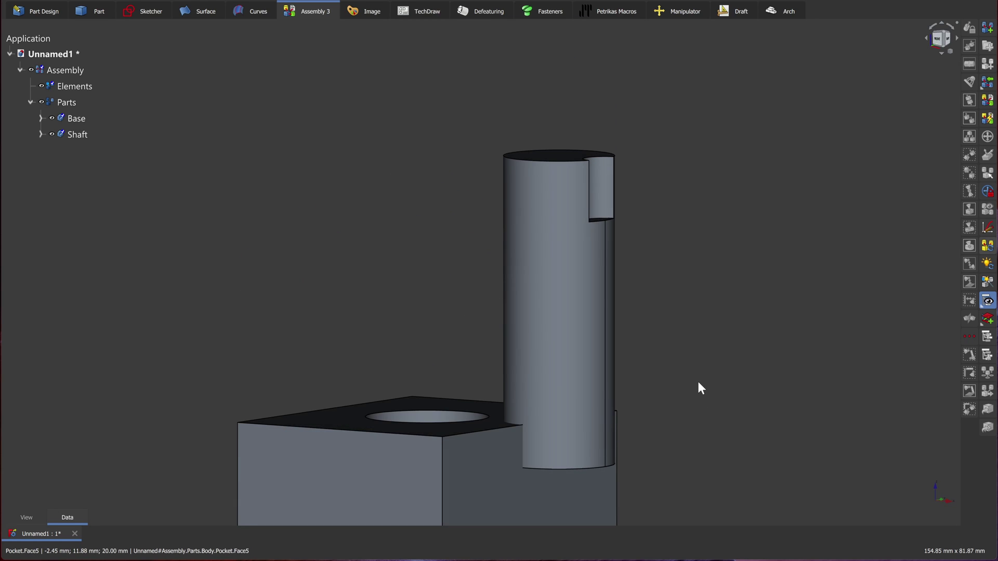
left_click(497, 397)
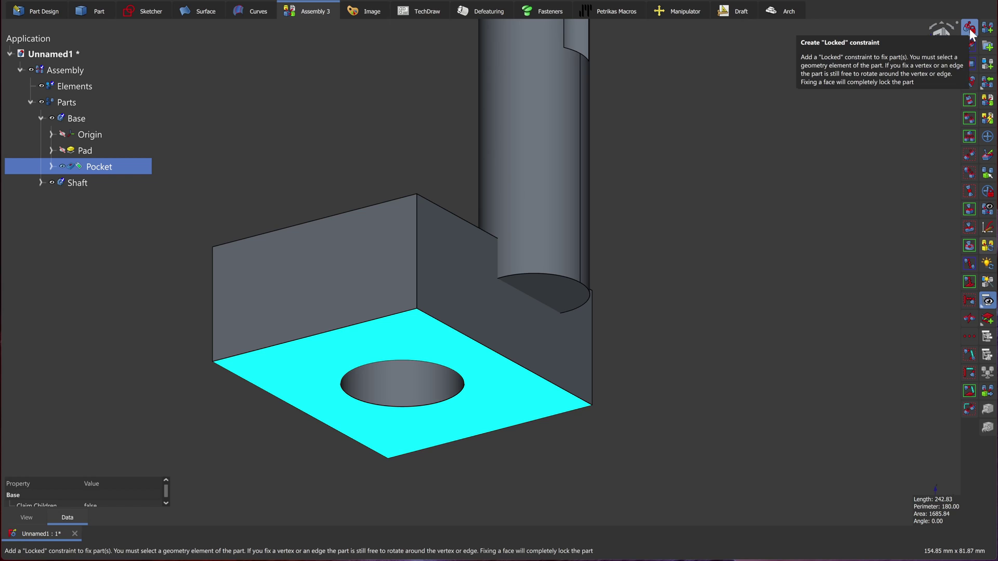
left_click(969, 29)
left_click(673, 208)
Select the shaft's cylindrical face and the base's hole face, then add an AxialAlignment constraint.
key("0")
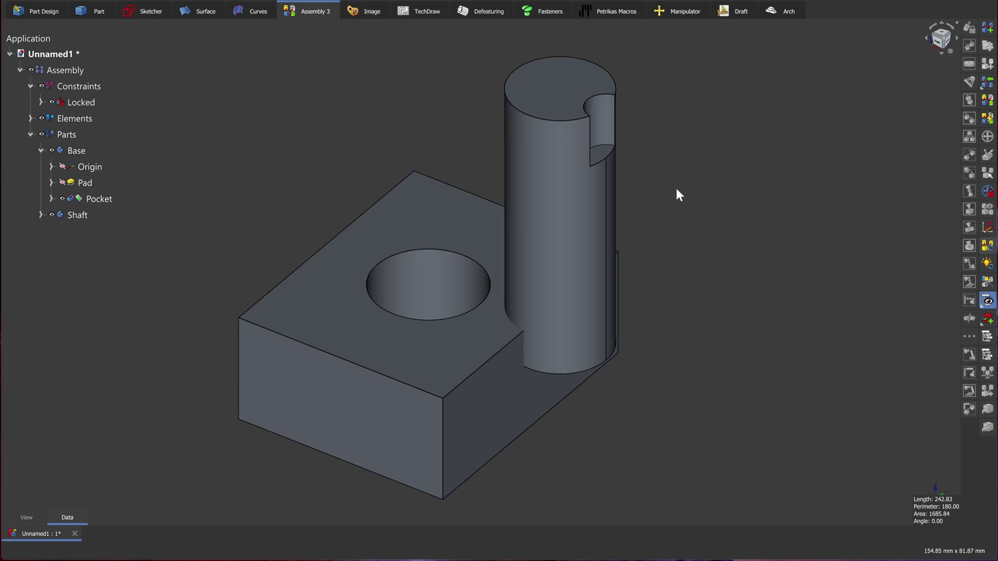
left_click(555, 255)
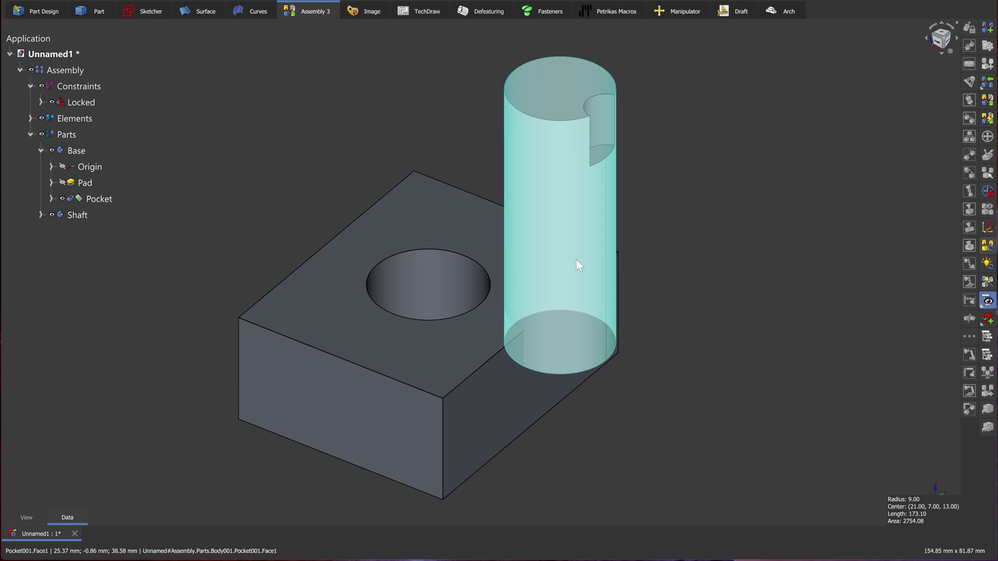
left_click(677, 247)
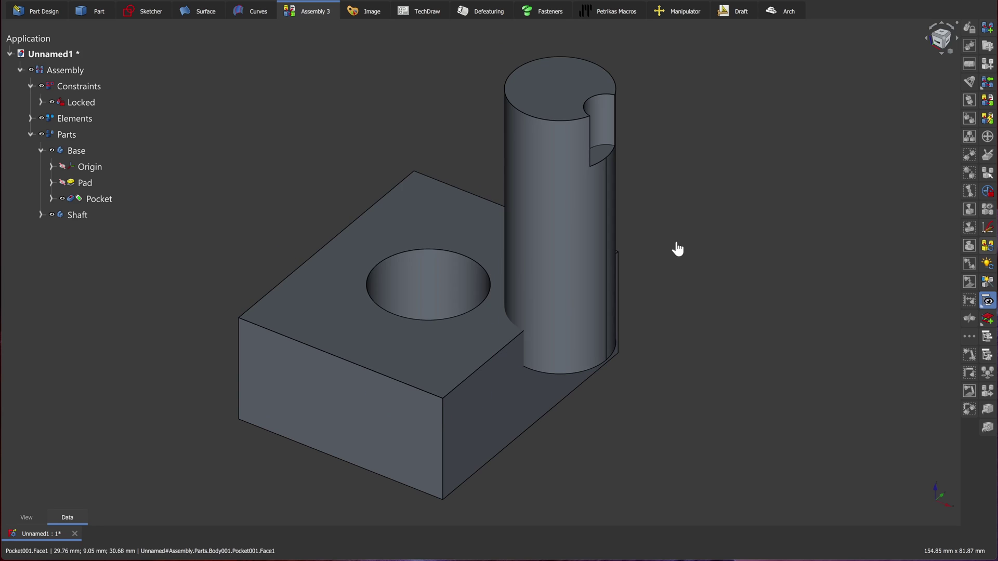
left_click(532, 206)
left_click(536, 206)
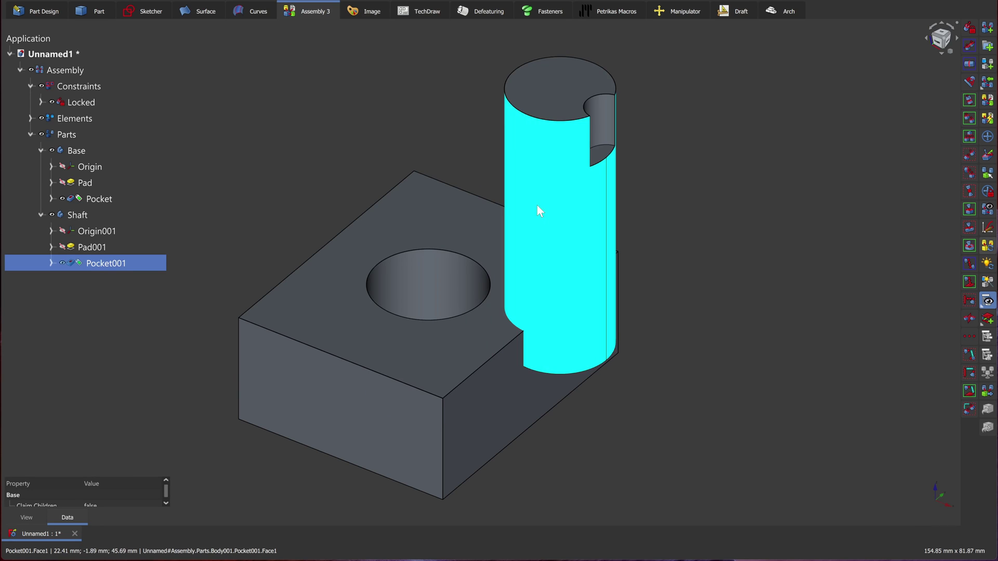
left_click(405, 289, "ctrl")
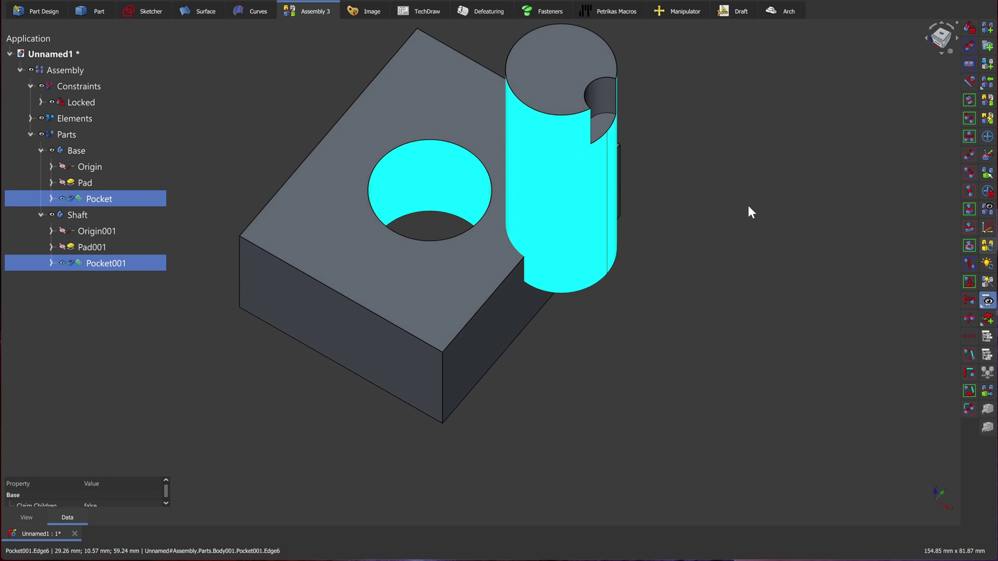
left_click(970, 100)
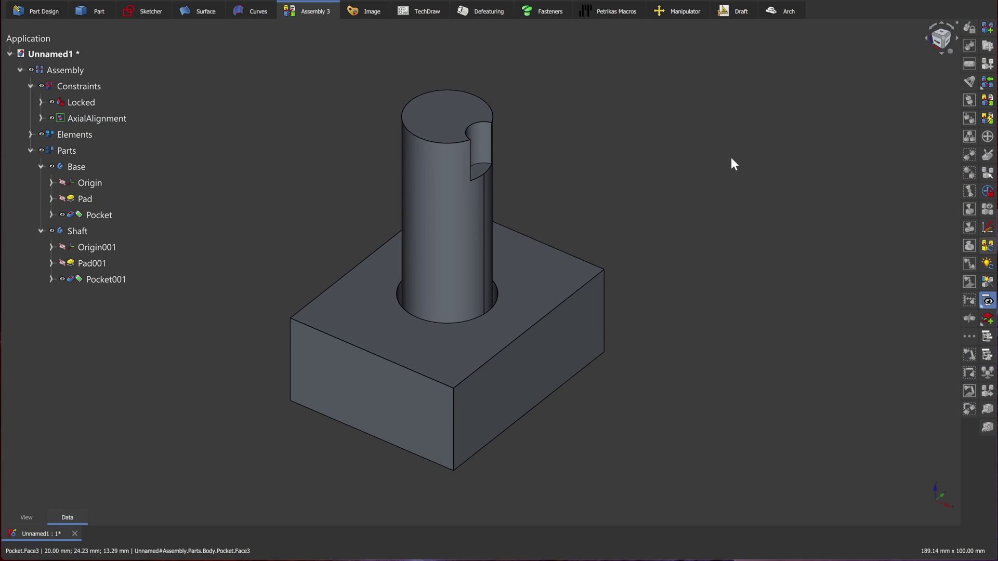
left_click(489, 305)
left_click(780, 242)
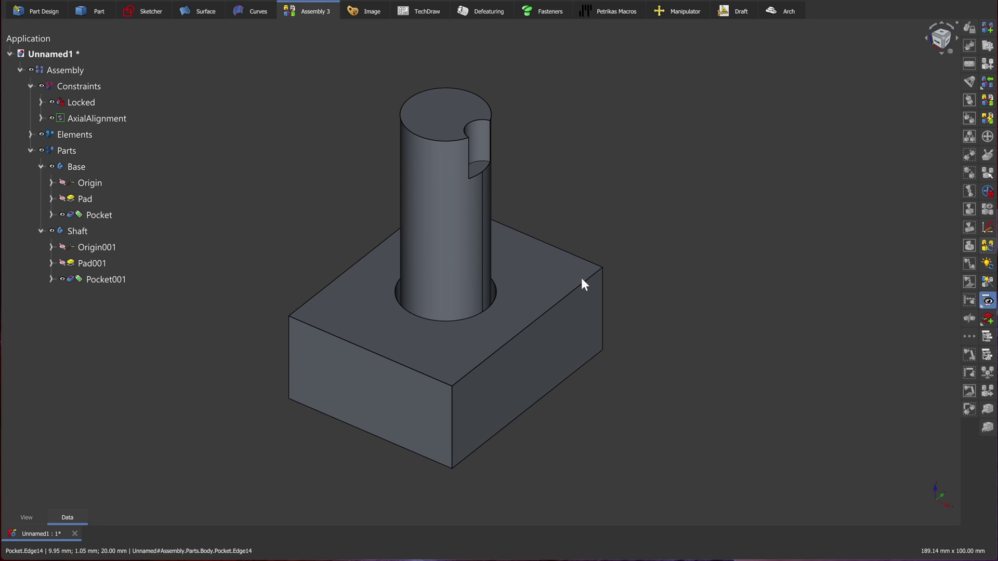
Rotate the Shaft about its vertical Z axis so the notch in its top faces the front.
left_click(81, 232)
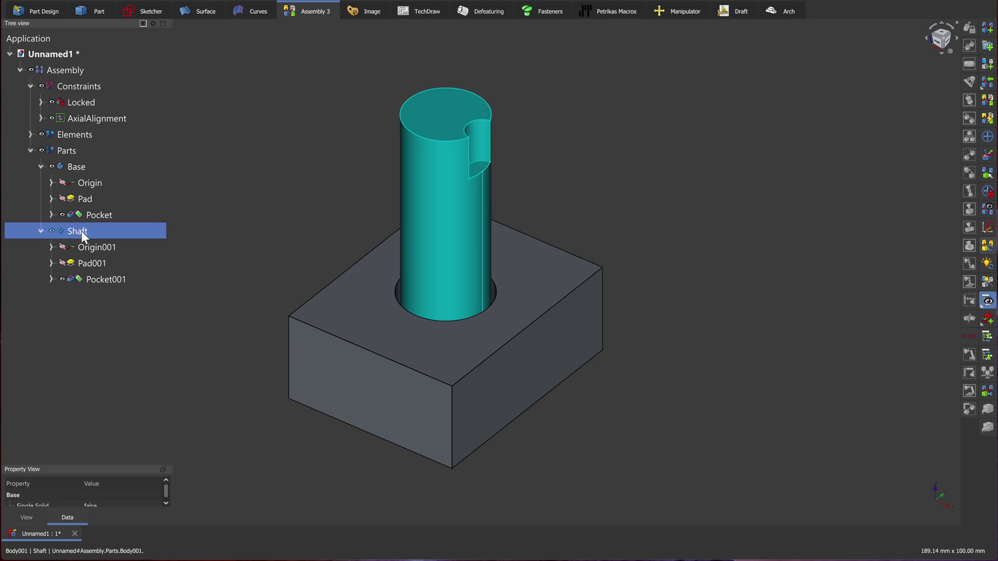
left_click(987, 154)
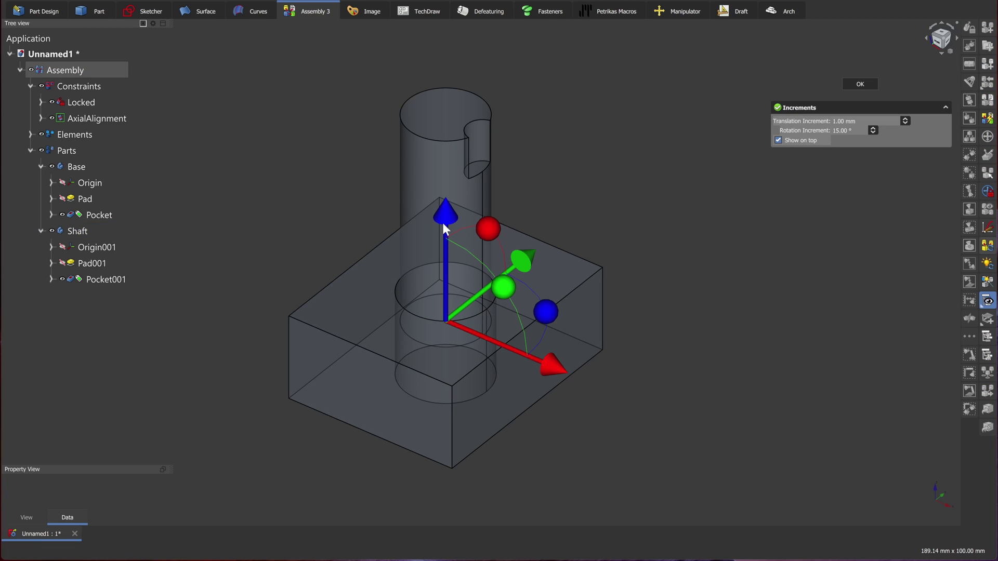
left_click_drag(444, 228, 432, 202)
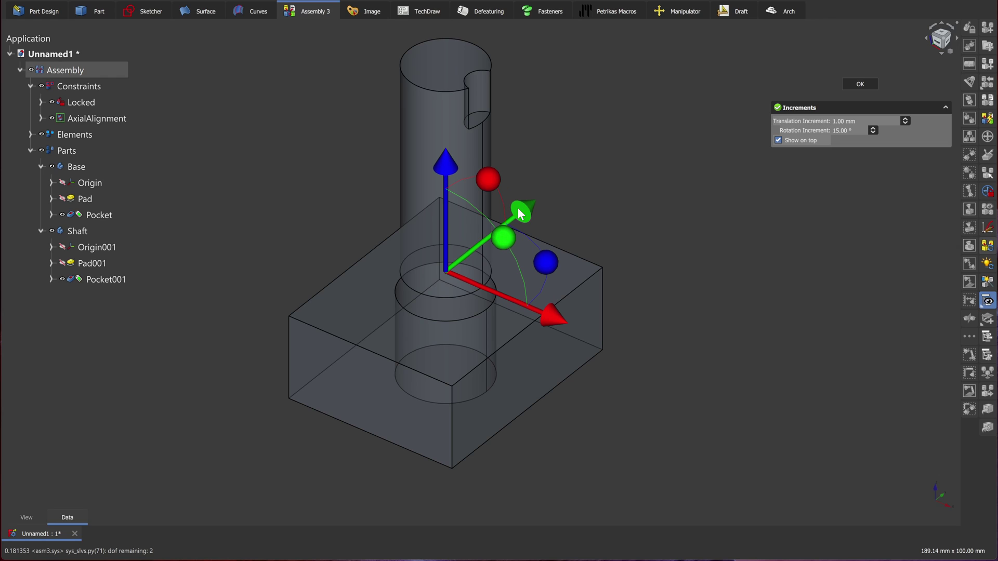
left_click_drag(520, 213, 550, 204)
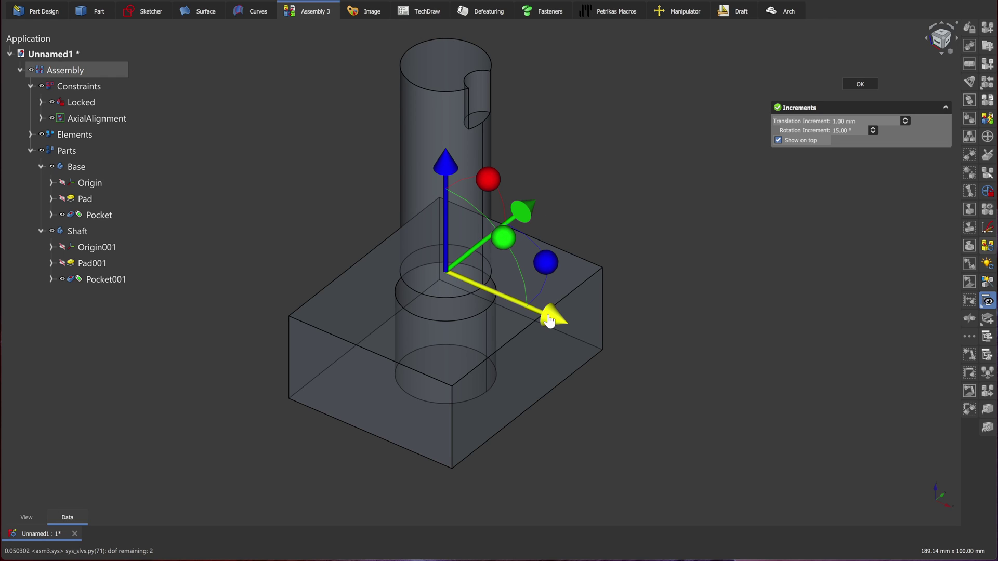
left_click_drag(549, 320, 604, 350)
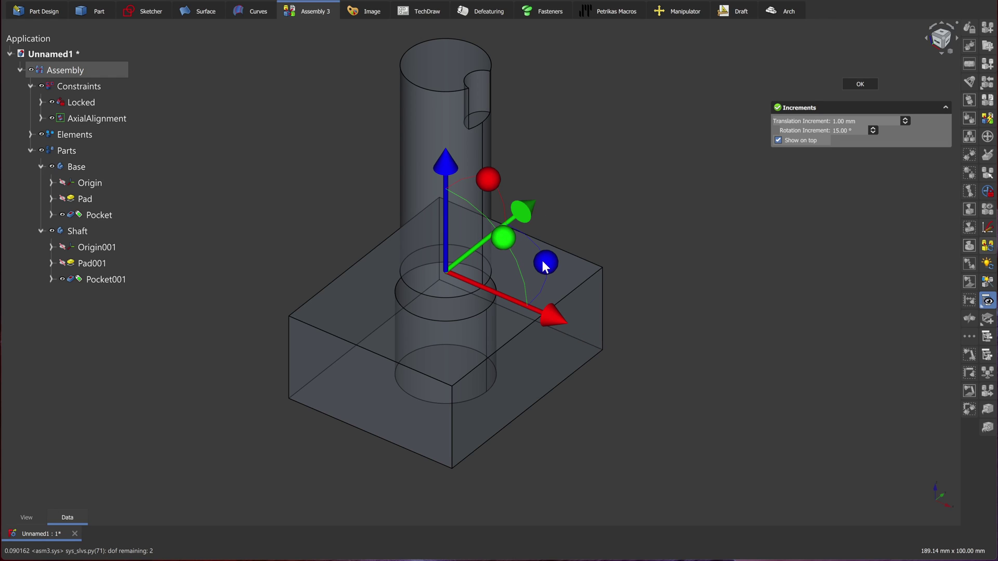
left_click_drag(545, 265, 518, 356)
left_click(867, 83)
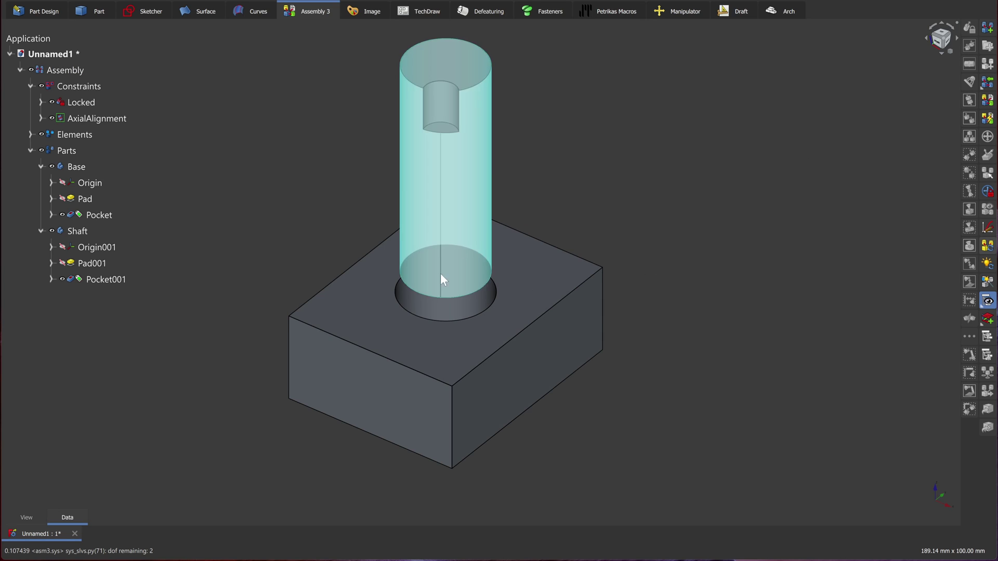
Add a PlaneAlignment constraint making the Shaft's bottom face coplanar with the Base's underside.
key("1")
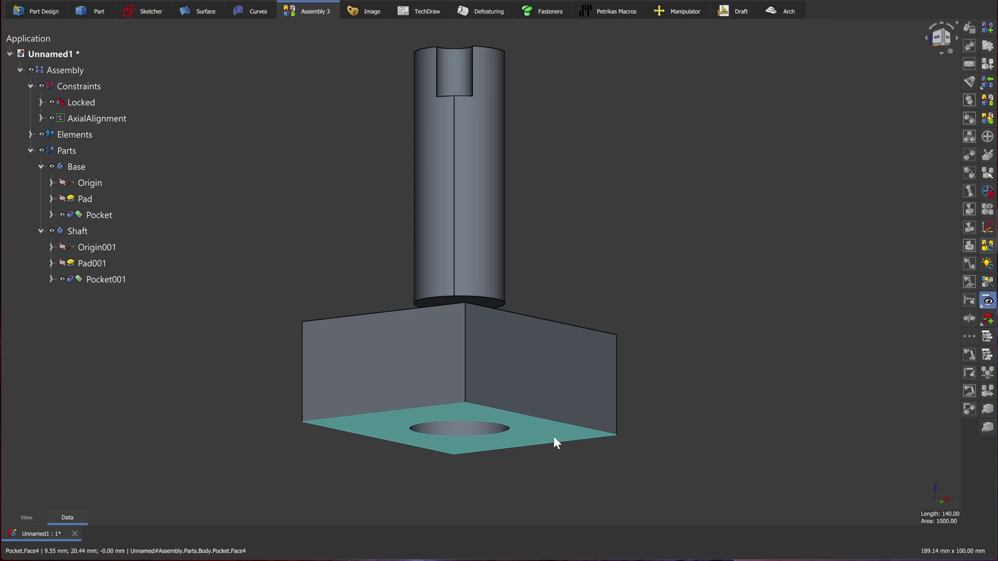
scroll(492, 304, "up", 2)
scroll(492, 312, "up", 1)
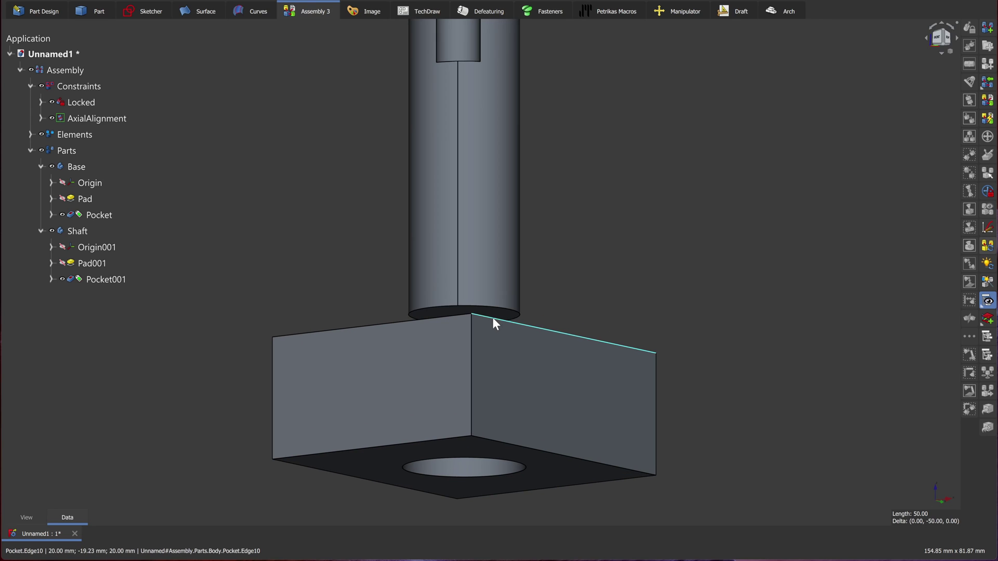
scroll(493, 313, "up", 2)
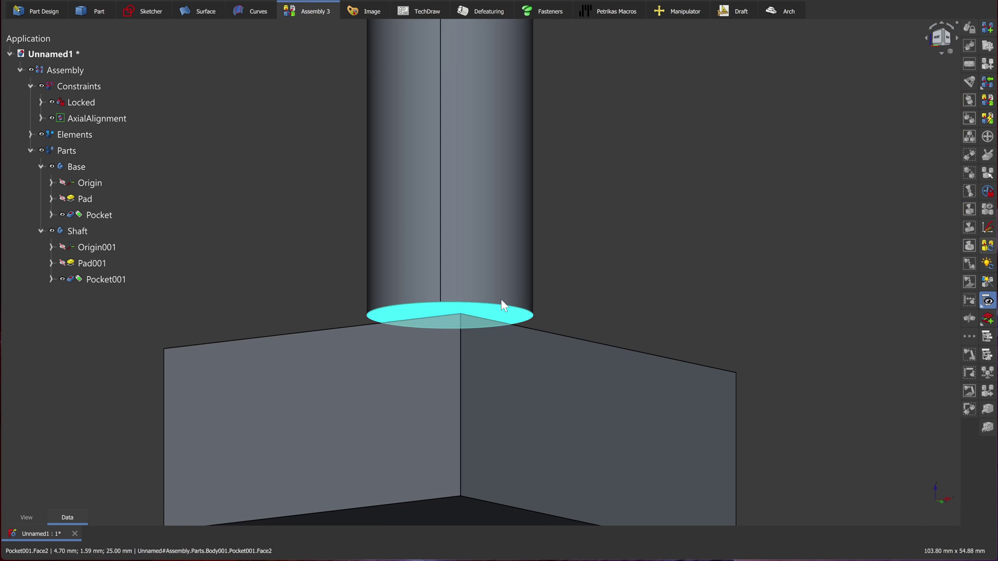
left_click(493, 314)
scroll(501, 298, "down", 3)
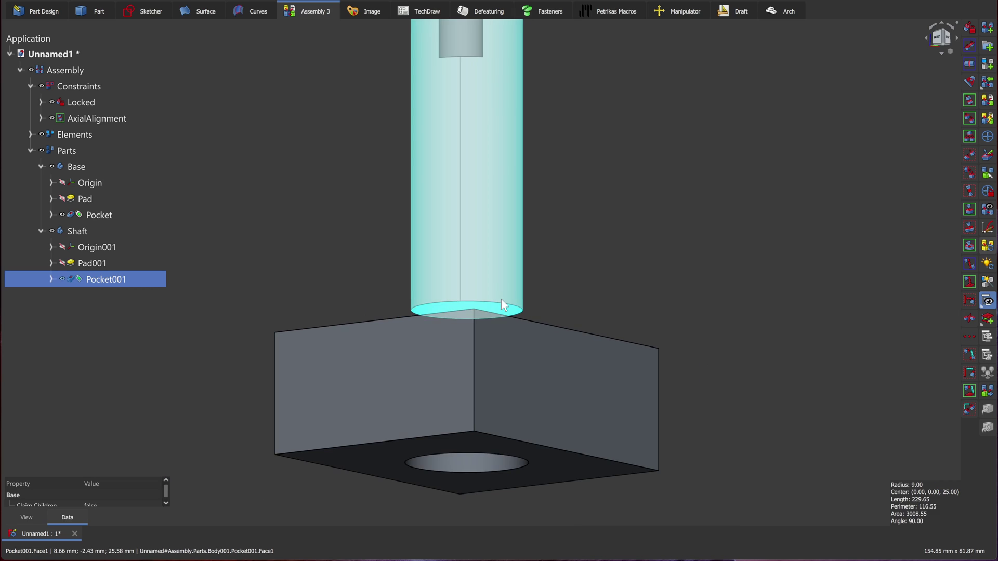
left_click(560, 466, "ctrl")
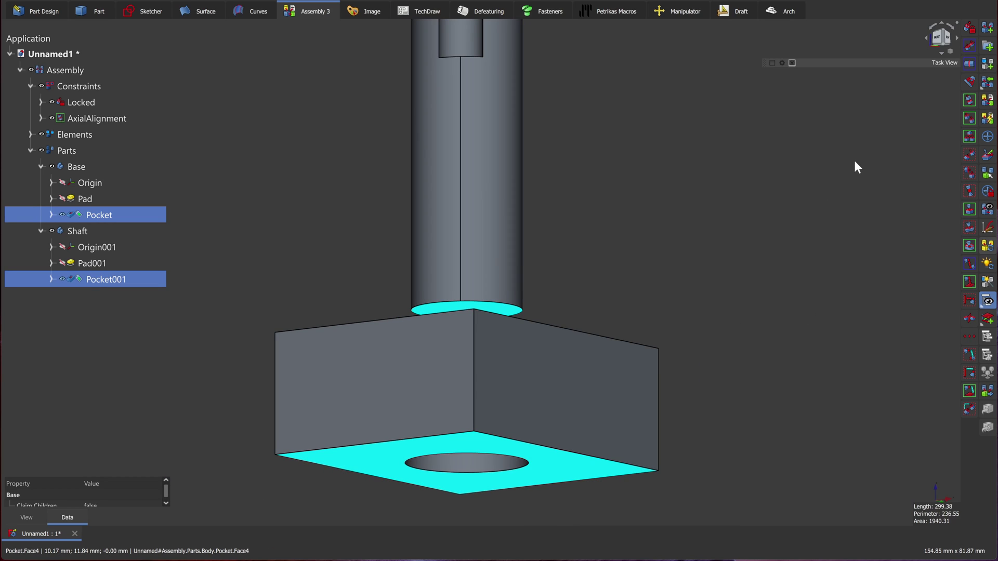
left_click(970, 45)
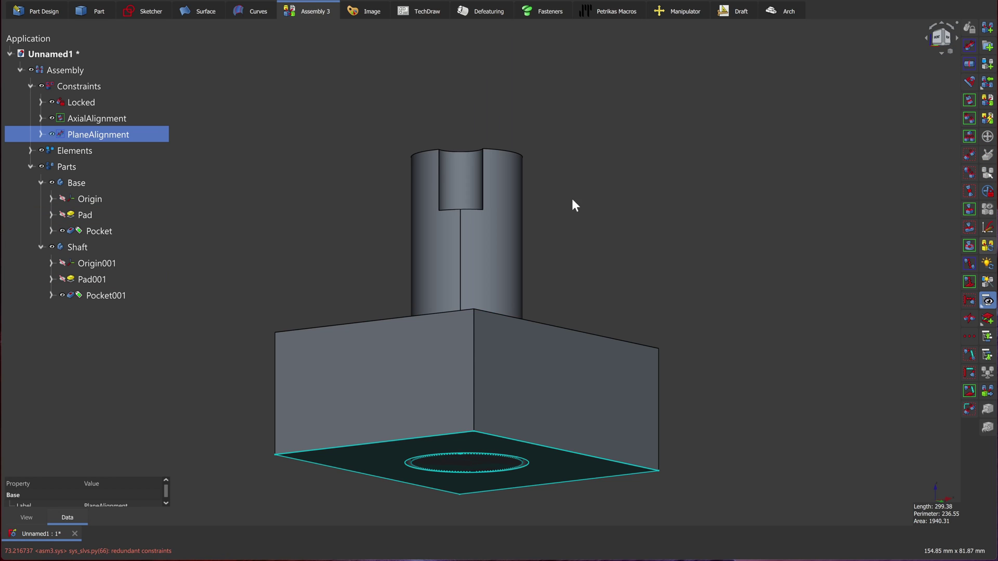
middle_click_drag(566, 139, 577, 192)
Spin the Shaft about its constrained vertical axis until its top notch faces front-left.
key("0")
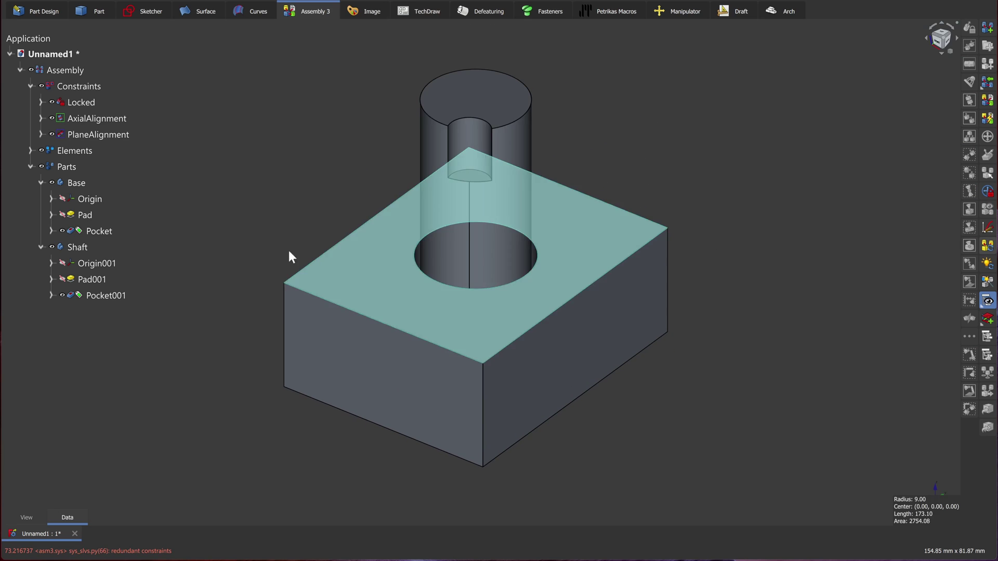
left_click(84, 247)
left_click(987, 154)
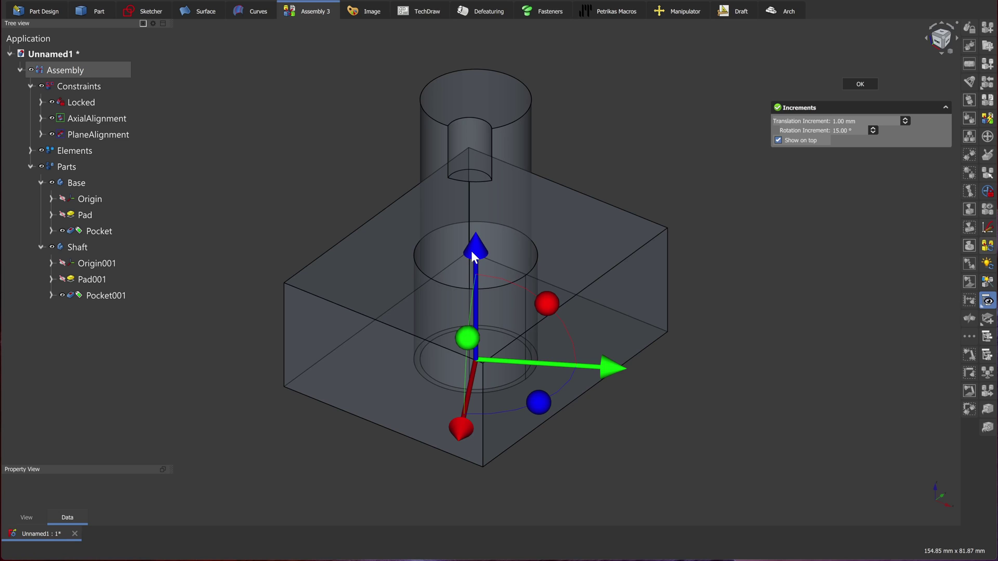
left_click_drag(472, 250, 465, 270)
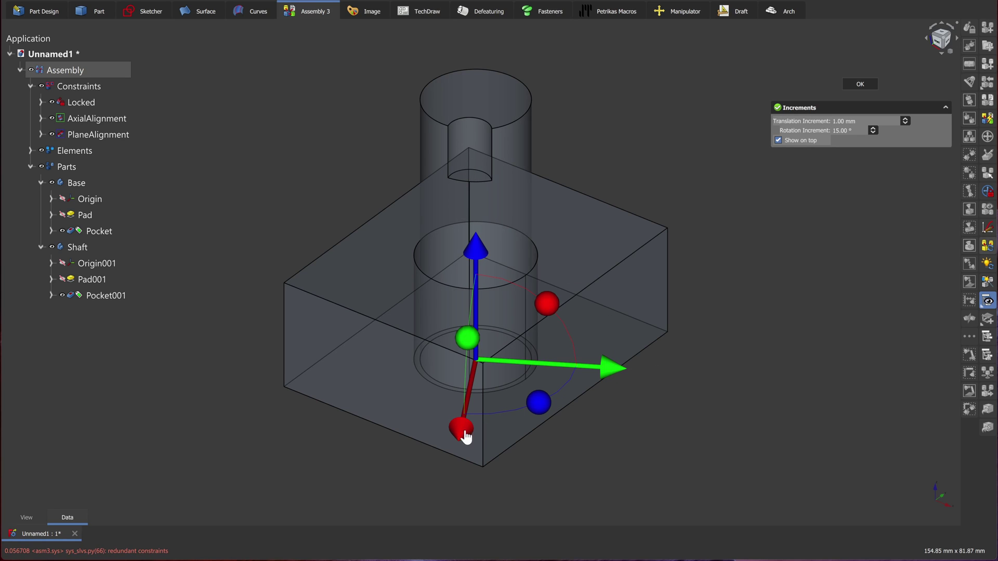
left_click_drag(530, 411, 898, 213)
left_click(863, 84)
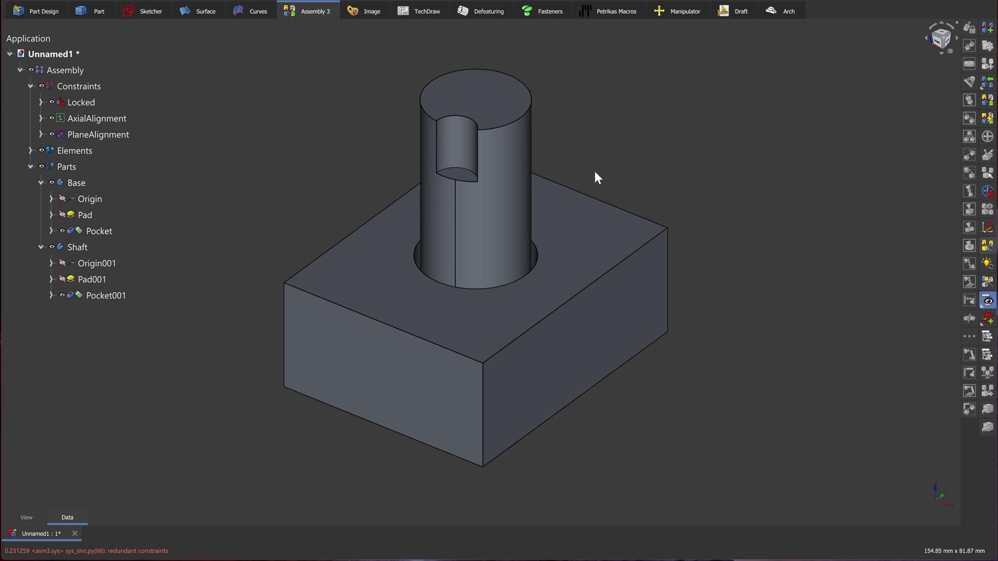
left_click(81, 74)
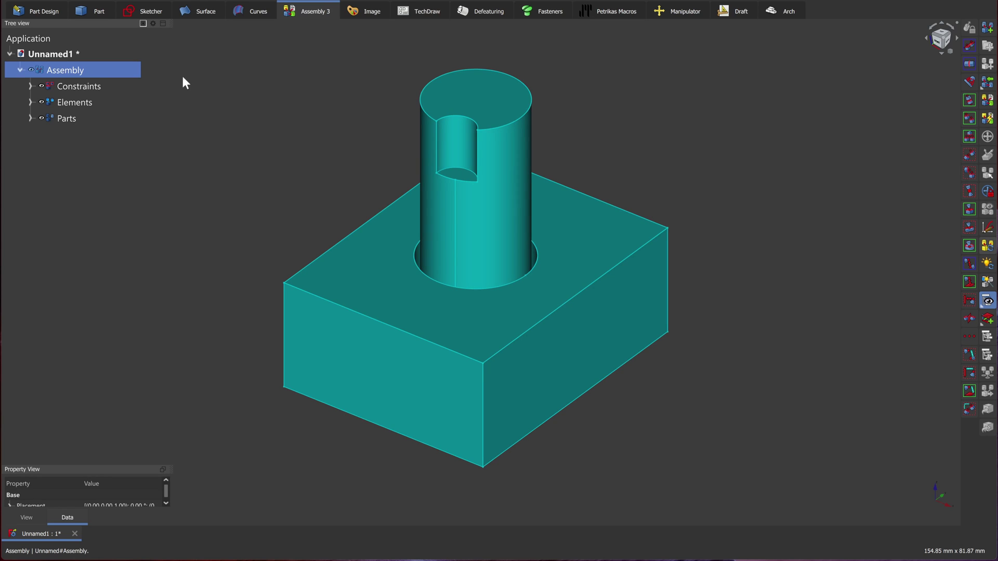
left_click(80, 88)
left_click(62, 121)
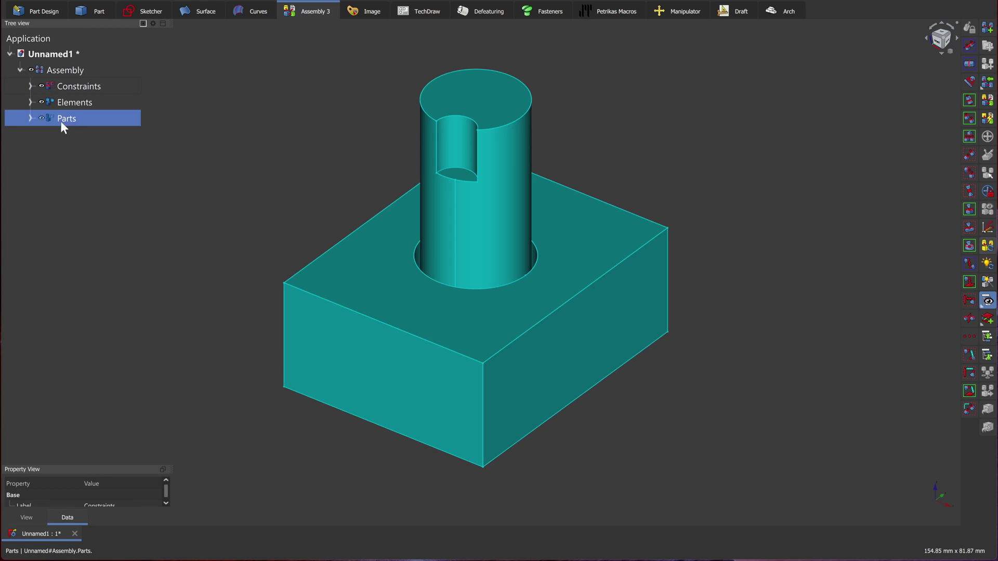
left_click(30, 118)
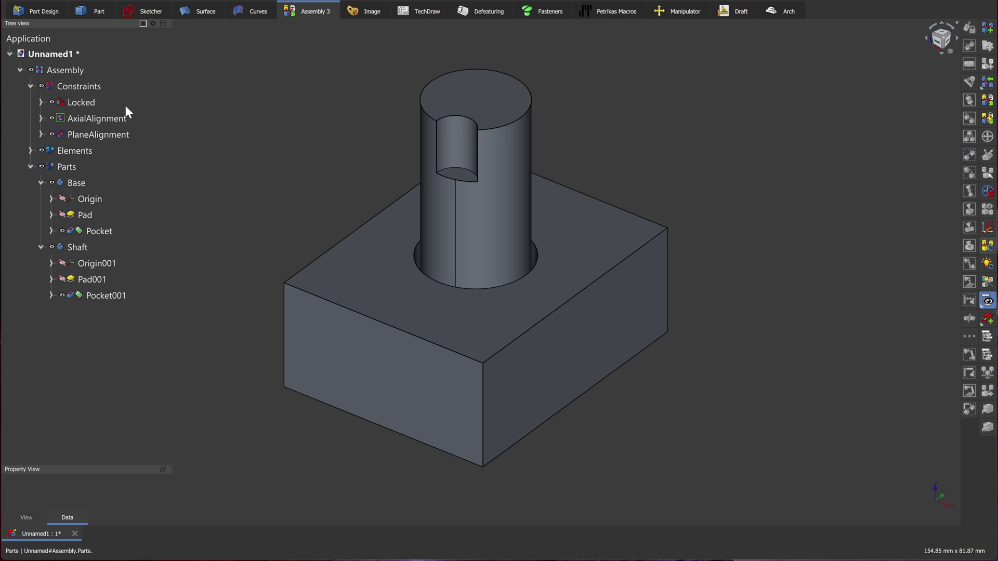
left_click(90, 100)
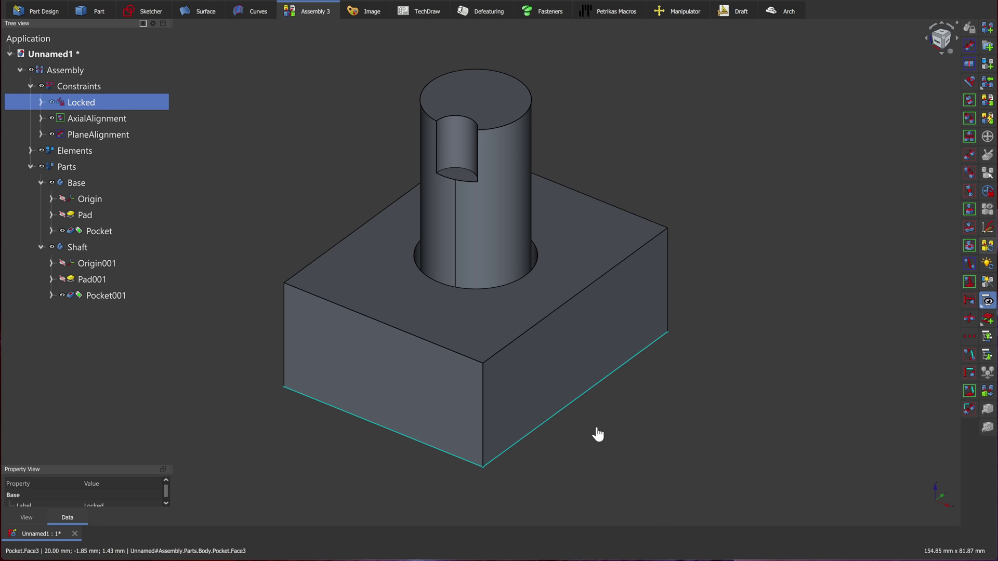
left_click(205, 142)
left_click(113, 119)
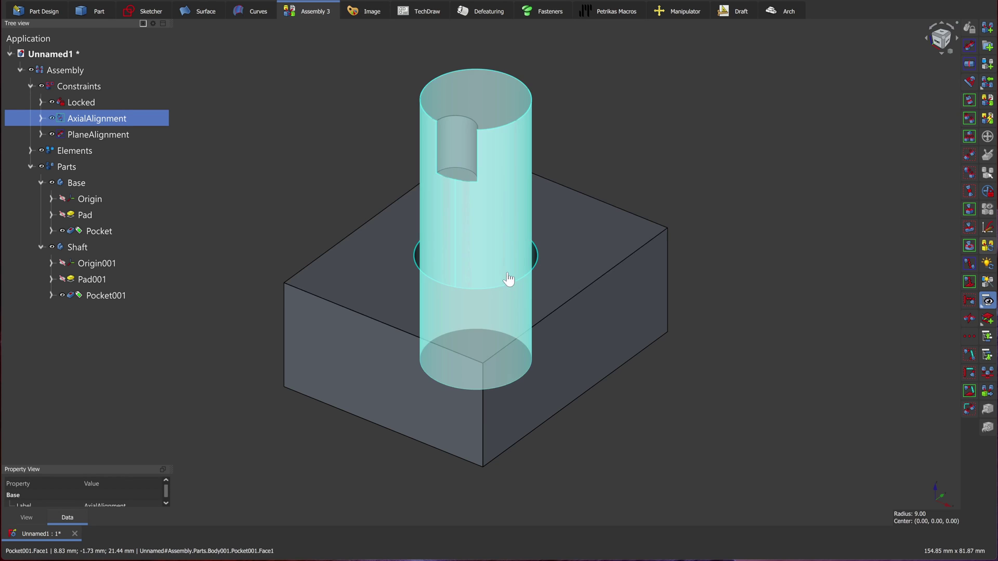
left_click(89, 132)
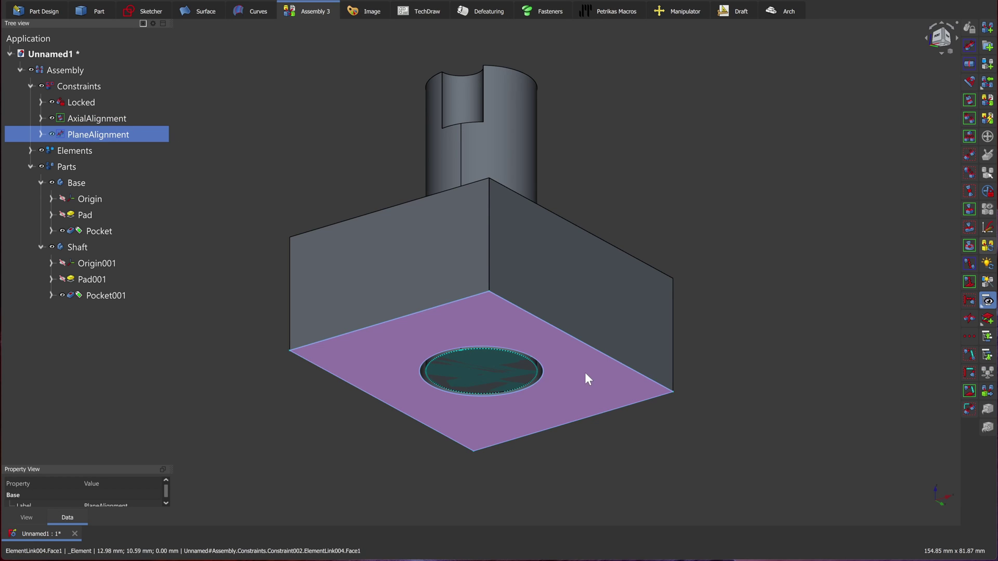
left_click(230, 139)
left_click(31, 86)
middle_click_drag(255, 119, 266, 152)
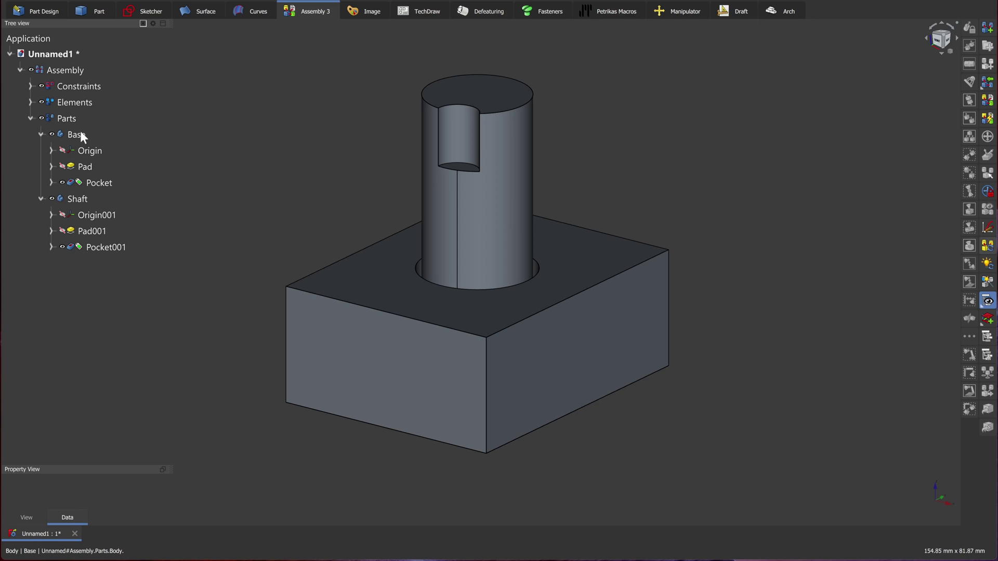
left_click(73, 136)
left_click(80, 198)
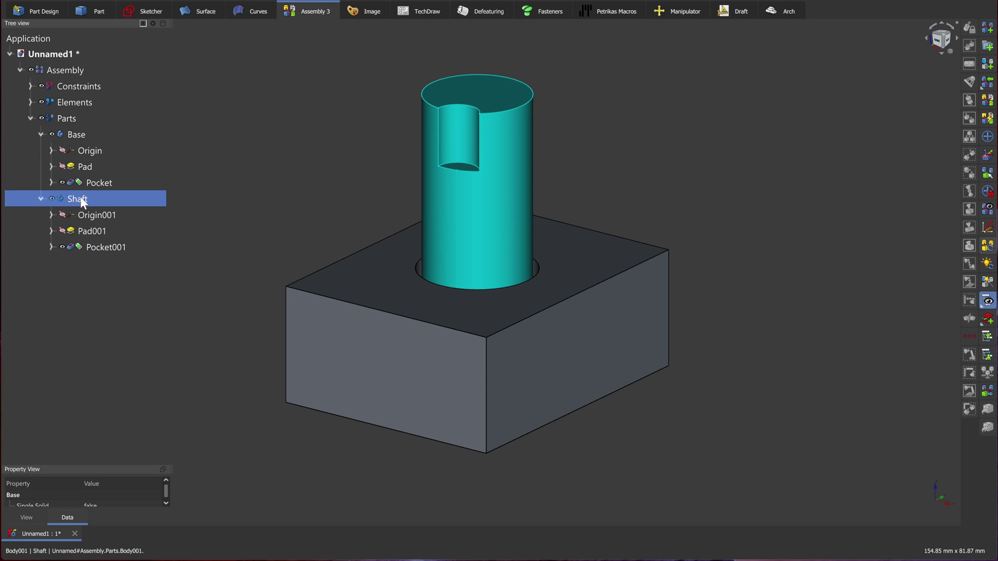
left_click(71, 135)
left_click(80, 167)
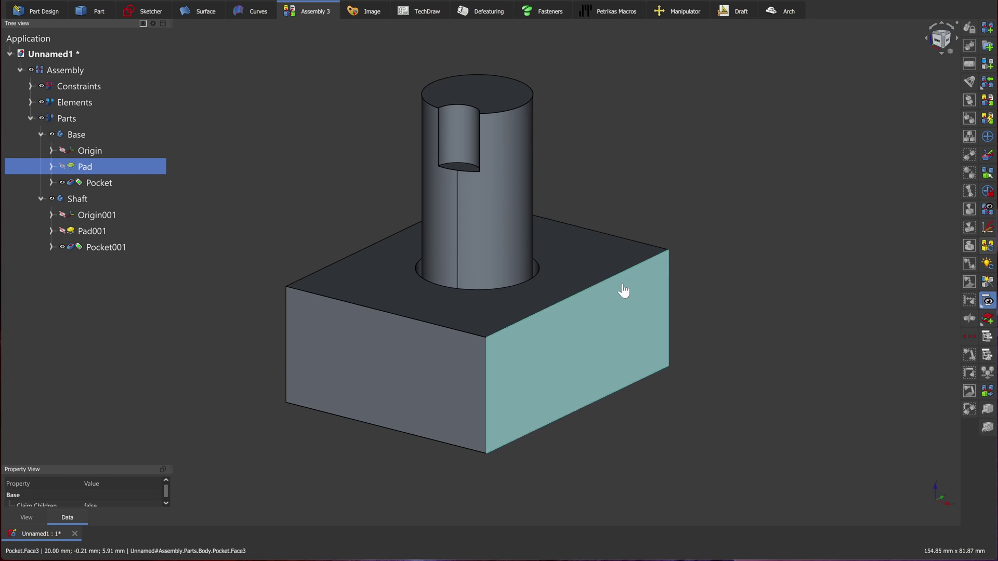
left_click(92, 176, "ctrl")
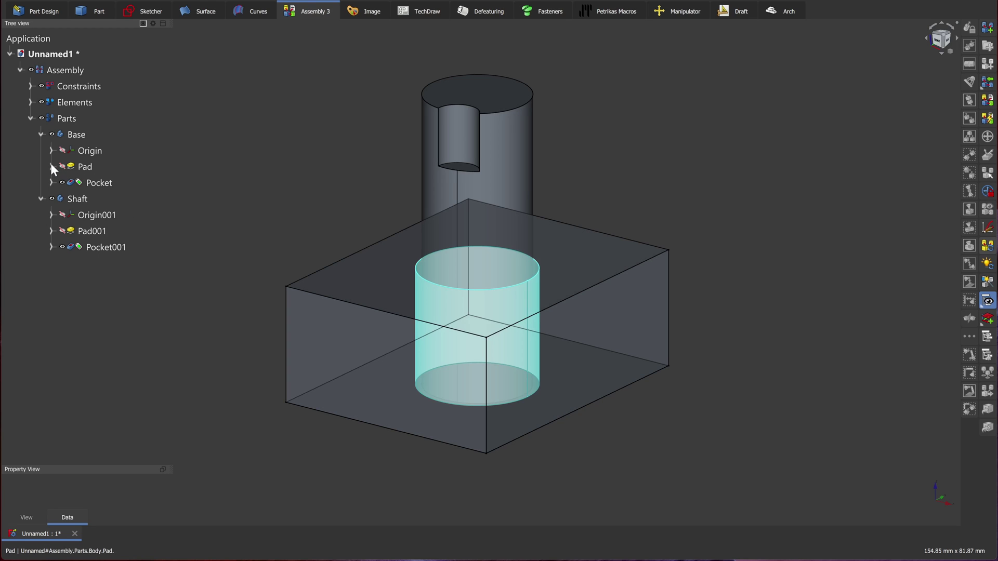
left_click(51, 166)
left_click(76, 135)
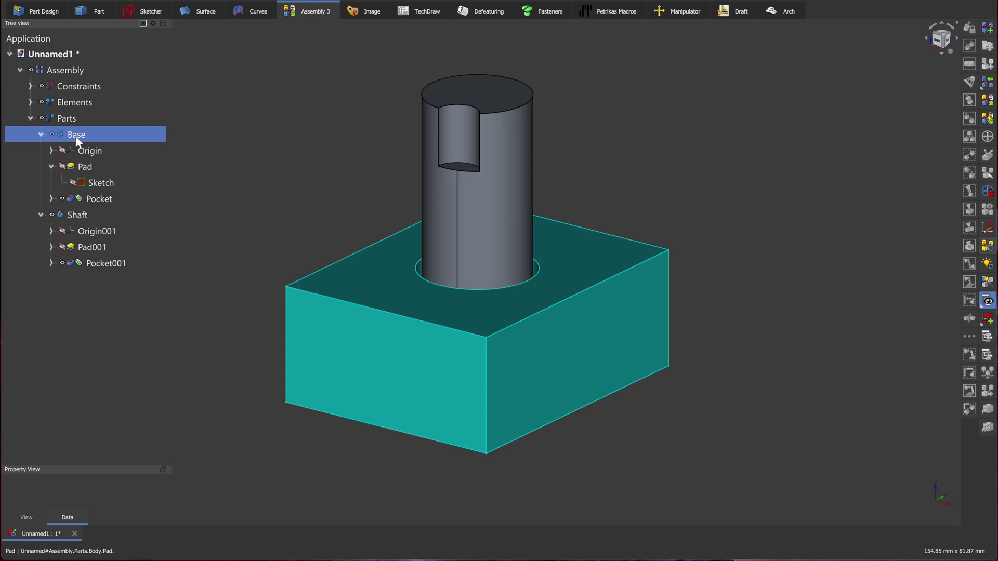
Open the Base sketch and change the 40 mm width to 50 and the 20 mm offset to 25.
double_click(76, 136)
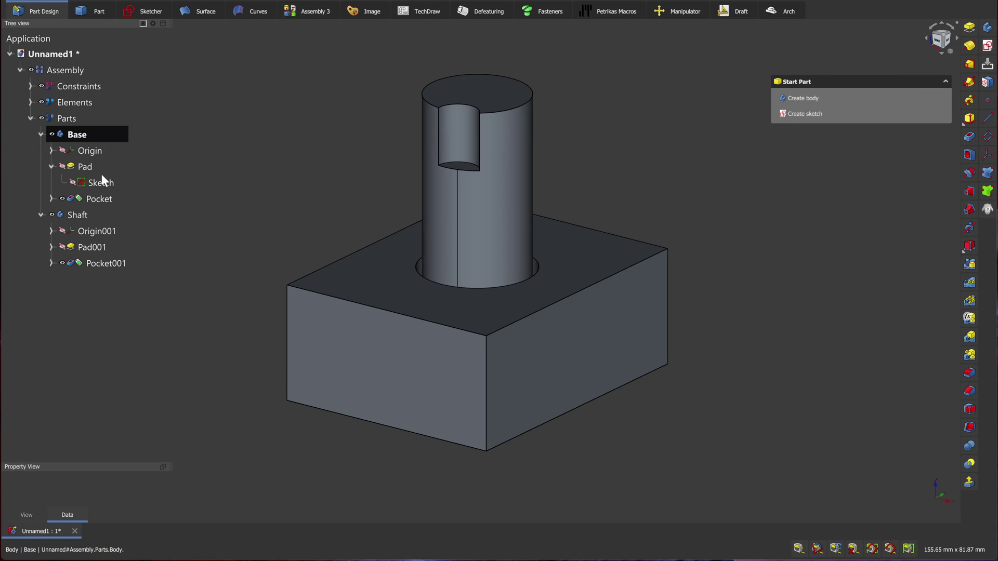
left_click(101, 183)
double_click(101, 182)
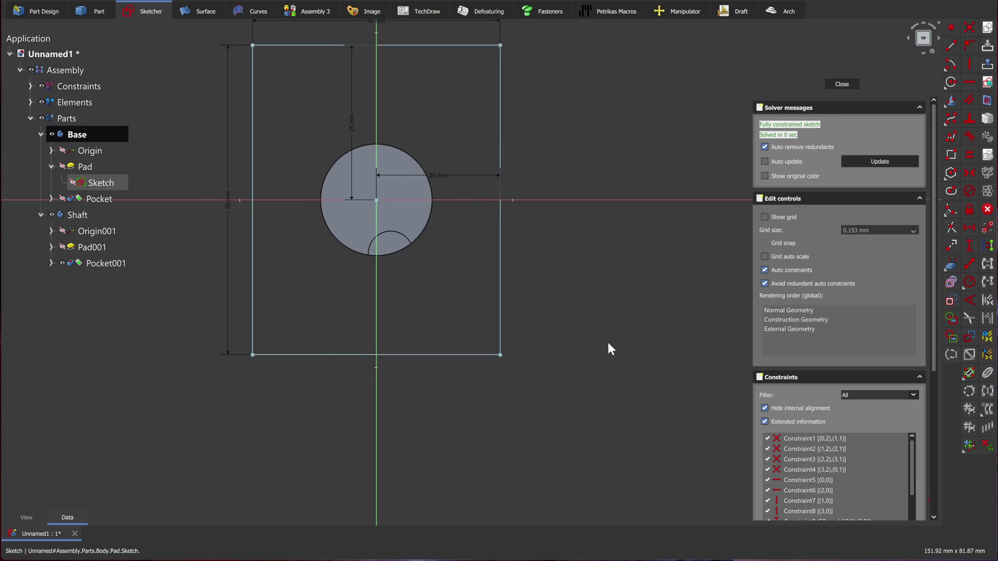
double_click(392, 105)
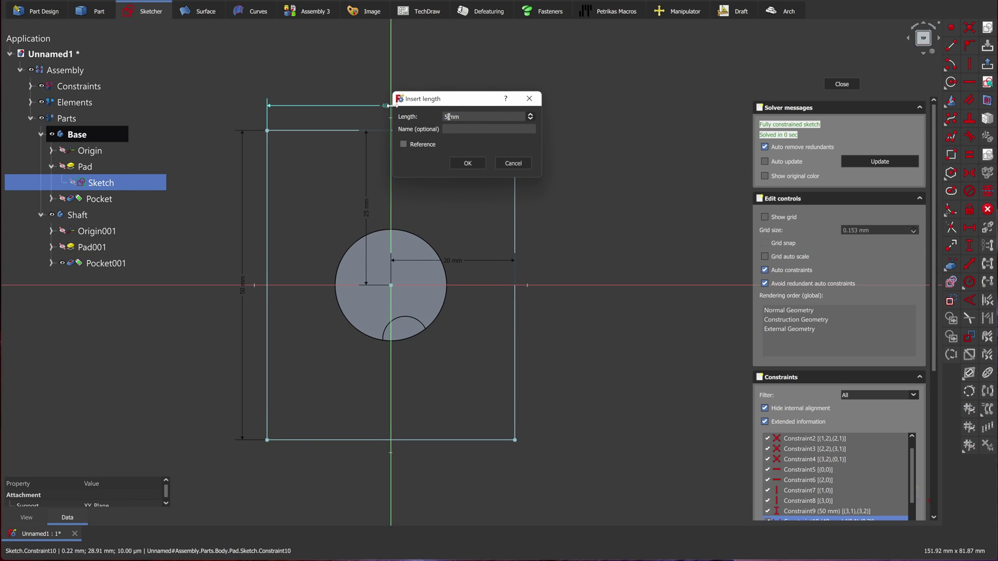
type("50")
key("Return")
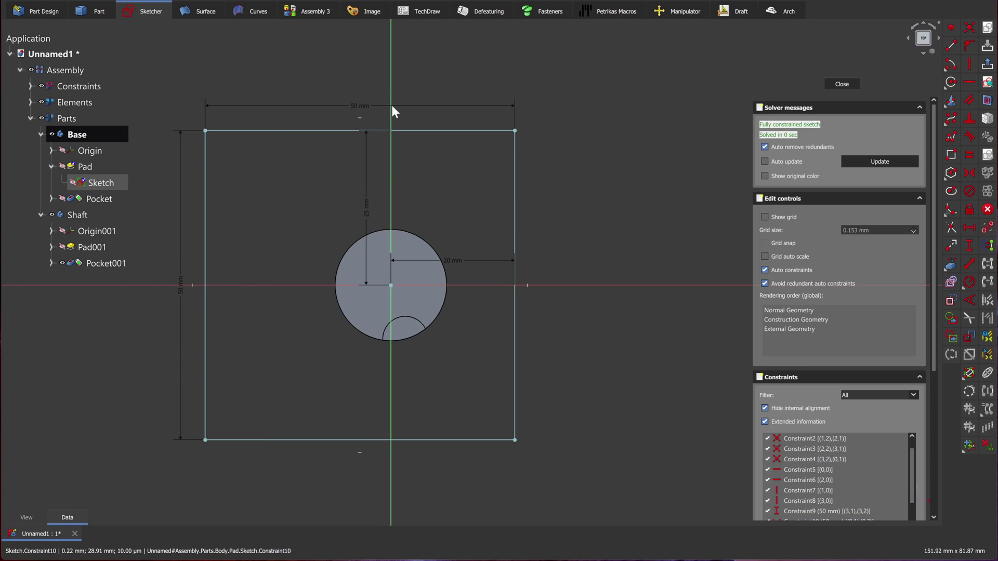
double_click(451, 260)
type("2")
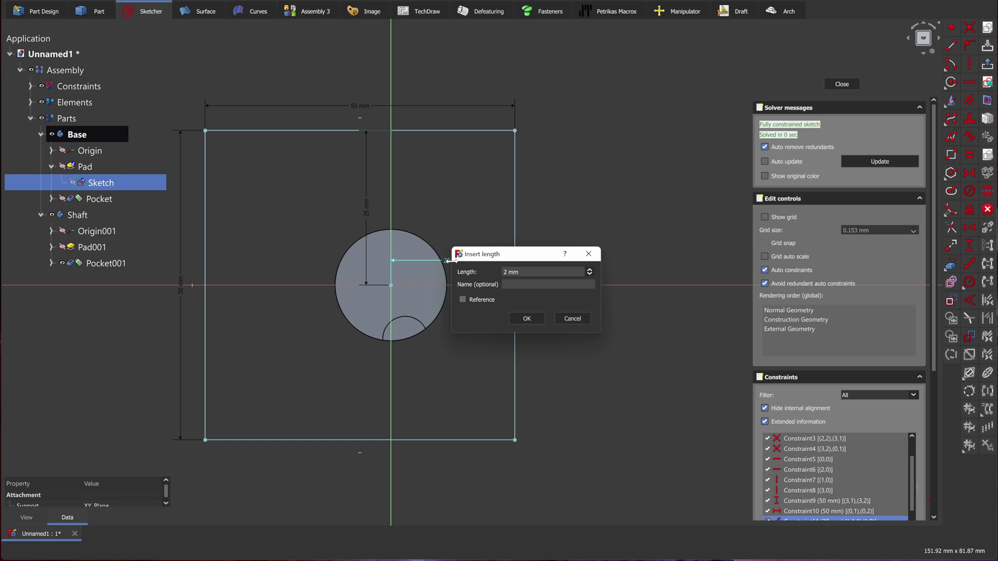
type("5")
key("Return")
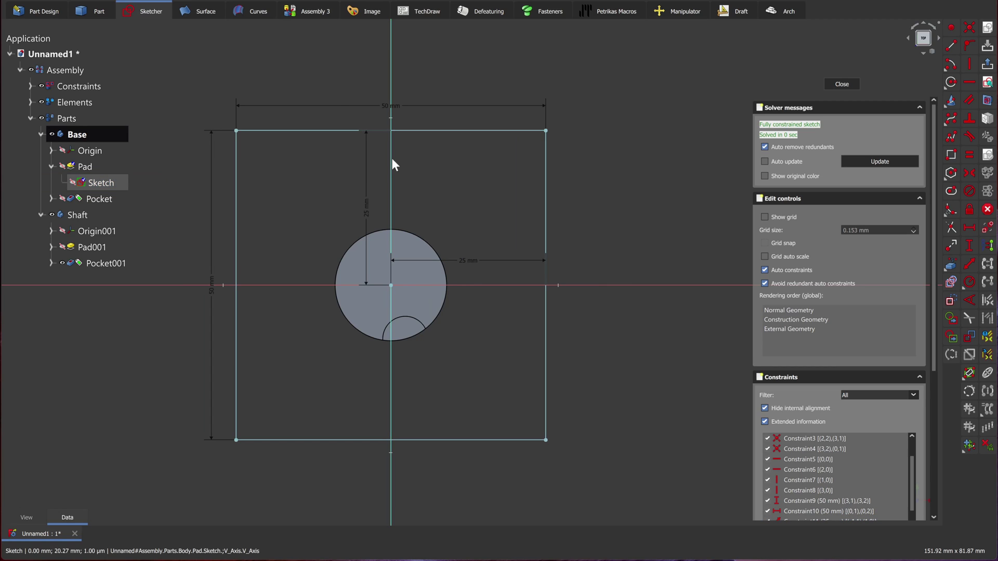
Close the sketch so the Base rebuilds as a 50 mm square block, then clear the selection.
left_click(842, 83)
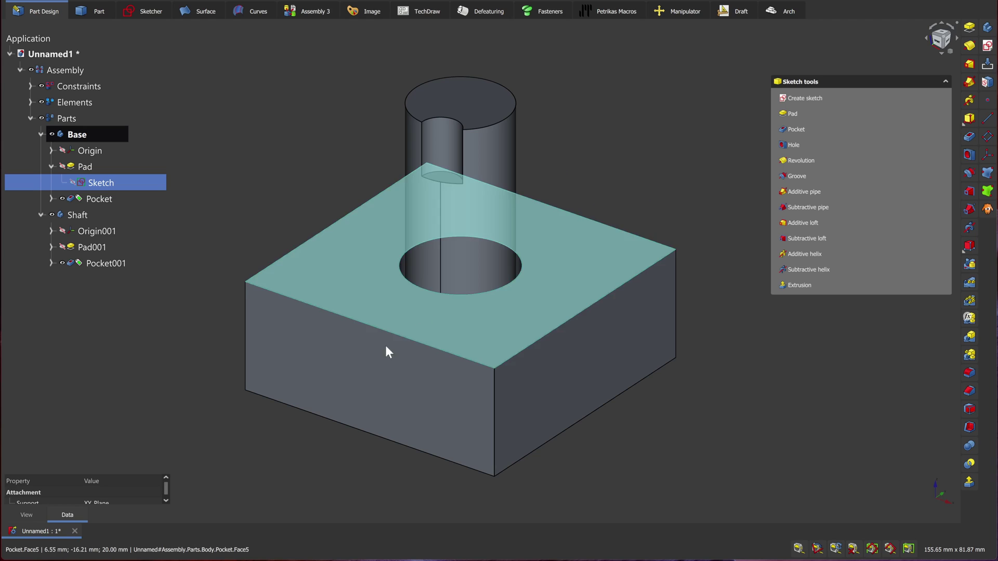
middle_click_drag(385, 345, 364, 422)
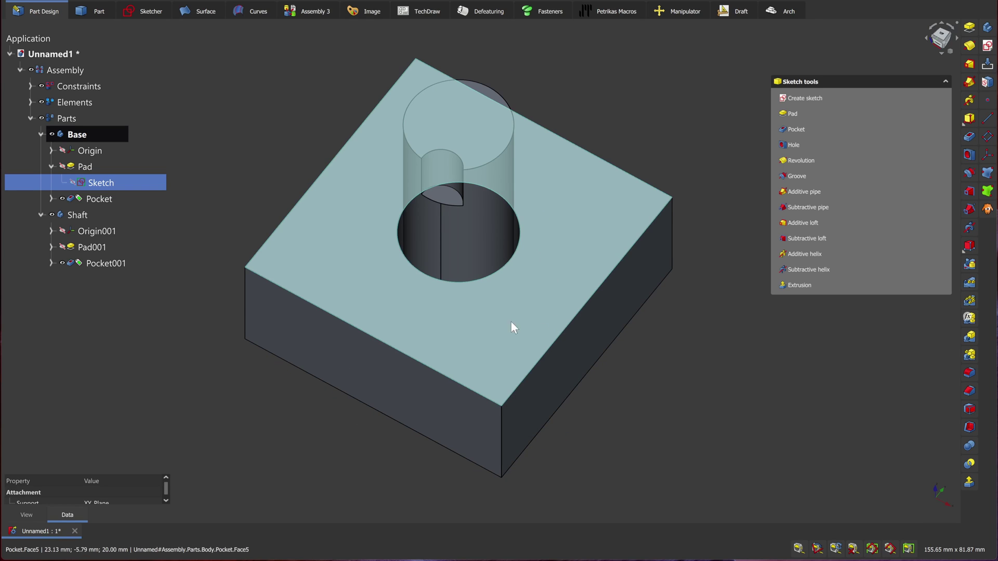
left_click(81, 209)
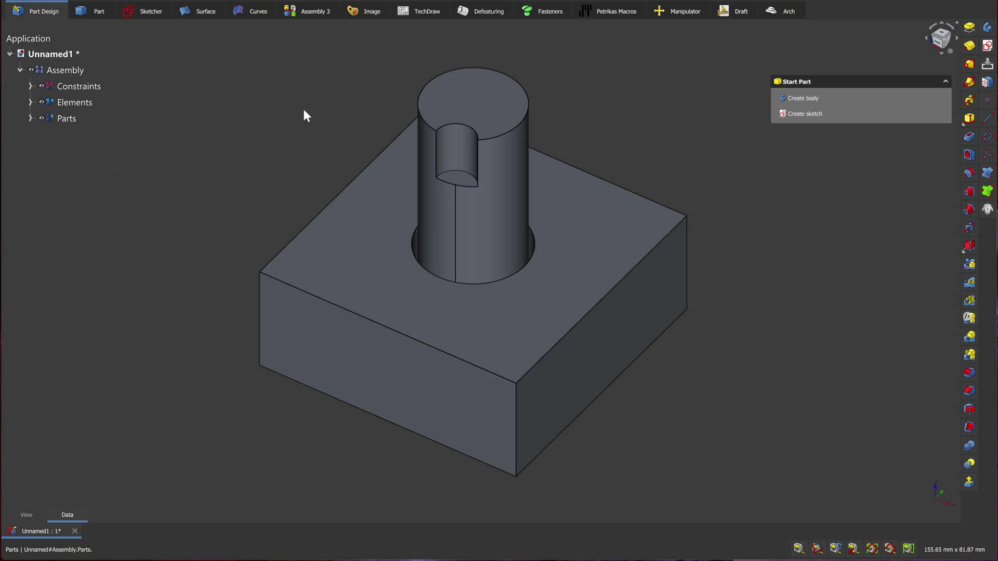